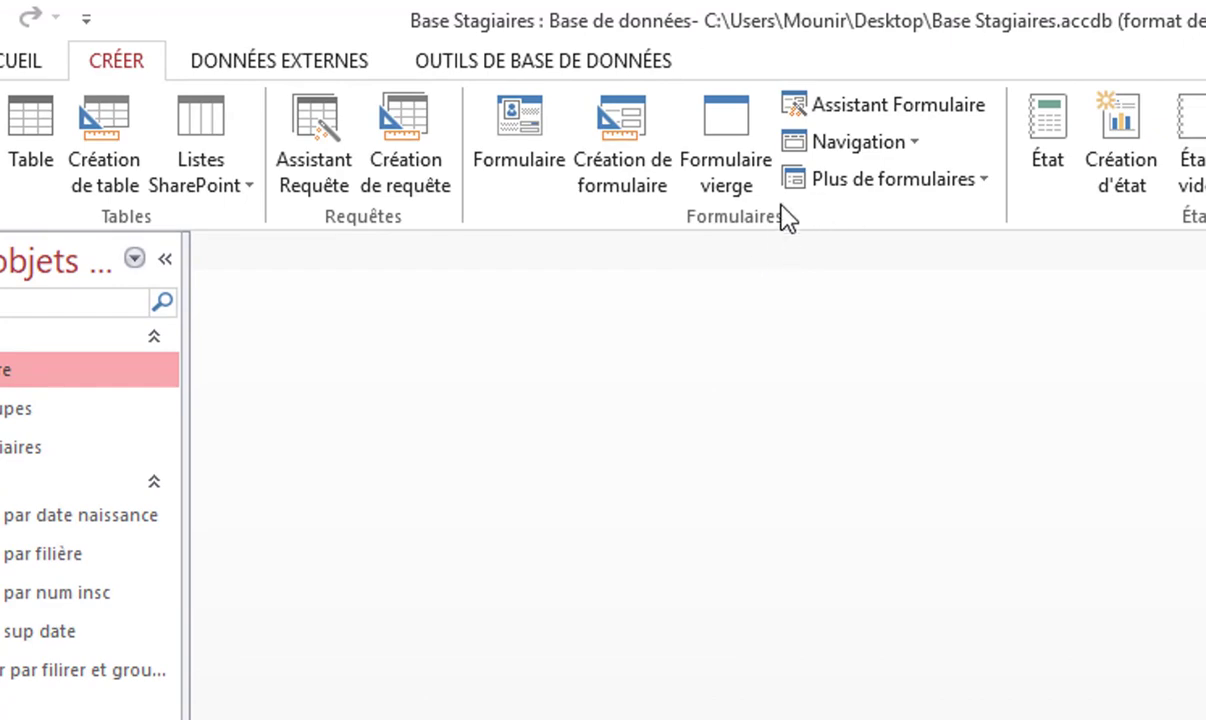
Step: Start a new form with the Form Wizard, including all fields of Table Stagiaires in the Colonne simple layout
{"action": "left_click", "coordinate": [935, 113]}
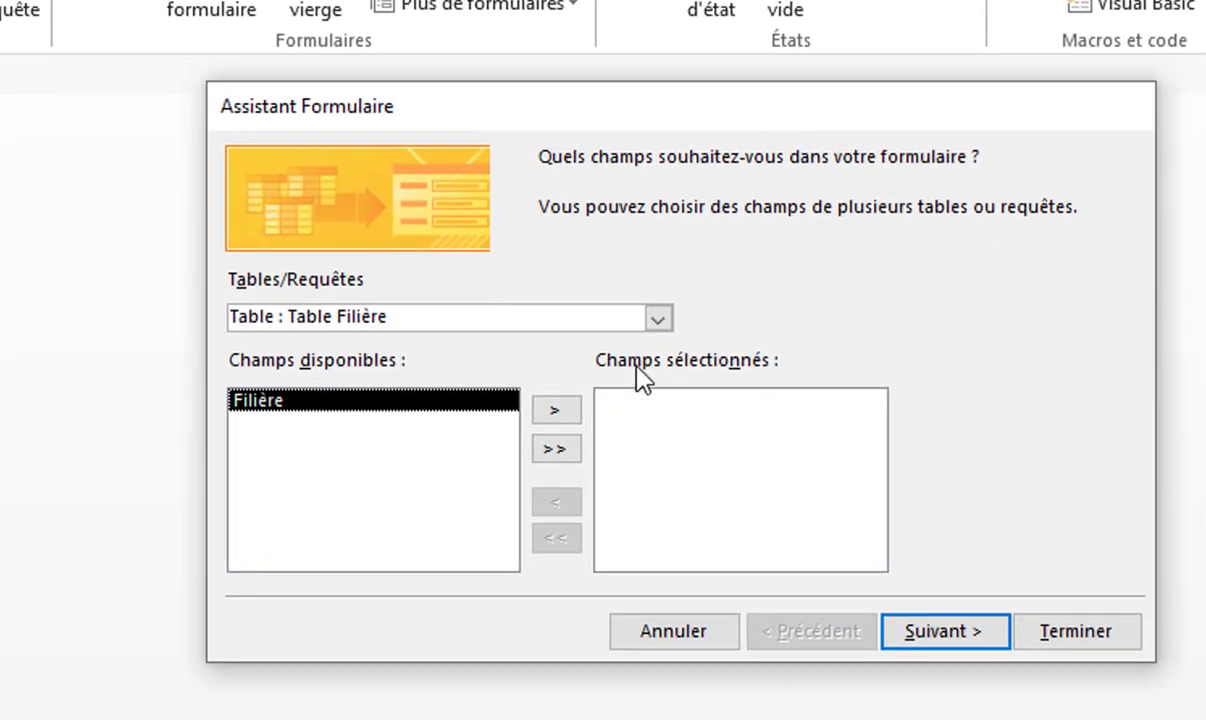
{"action": "left_click", "coordinate": [657, 319]}
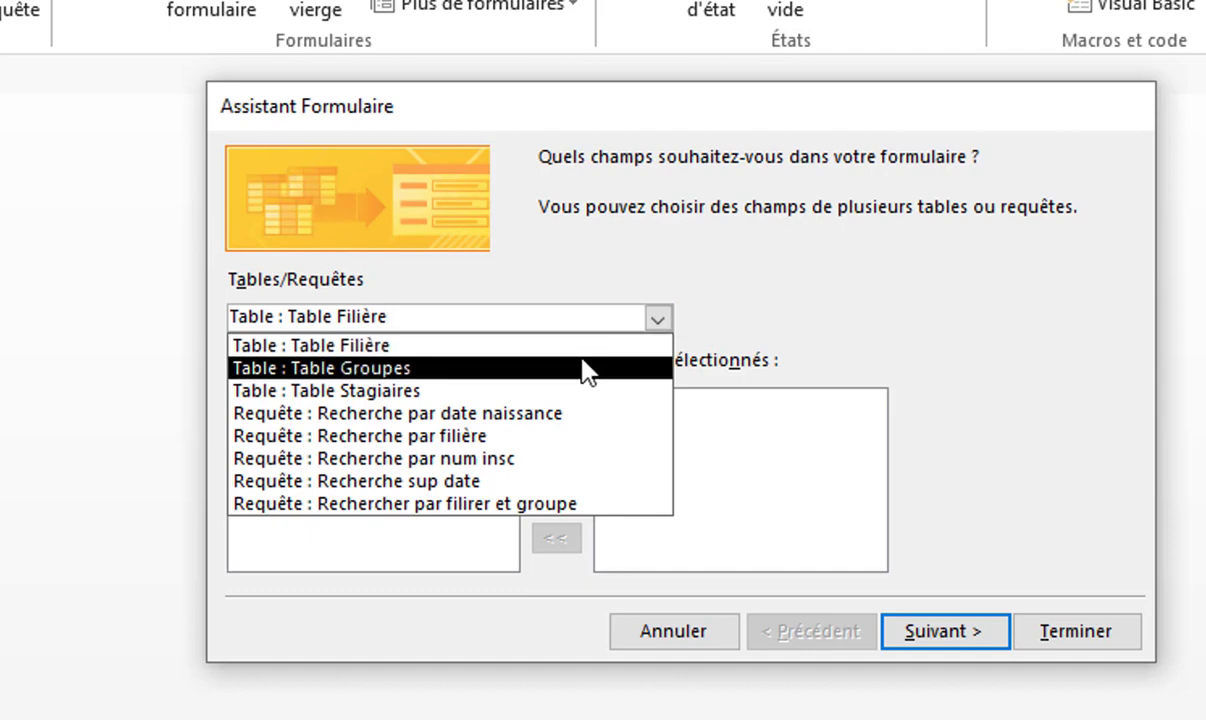
{"action": "left_click", "coordinate": [425, 396]}
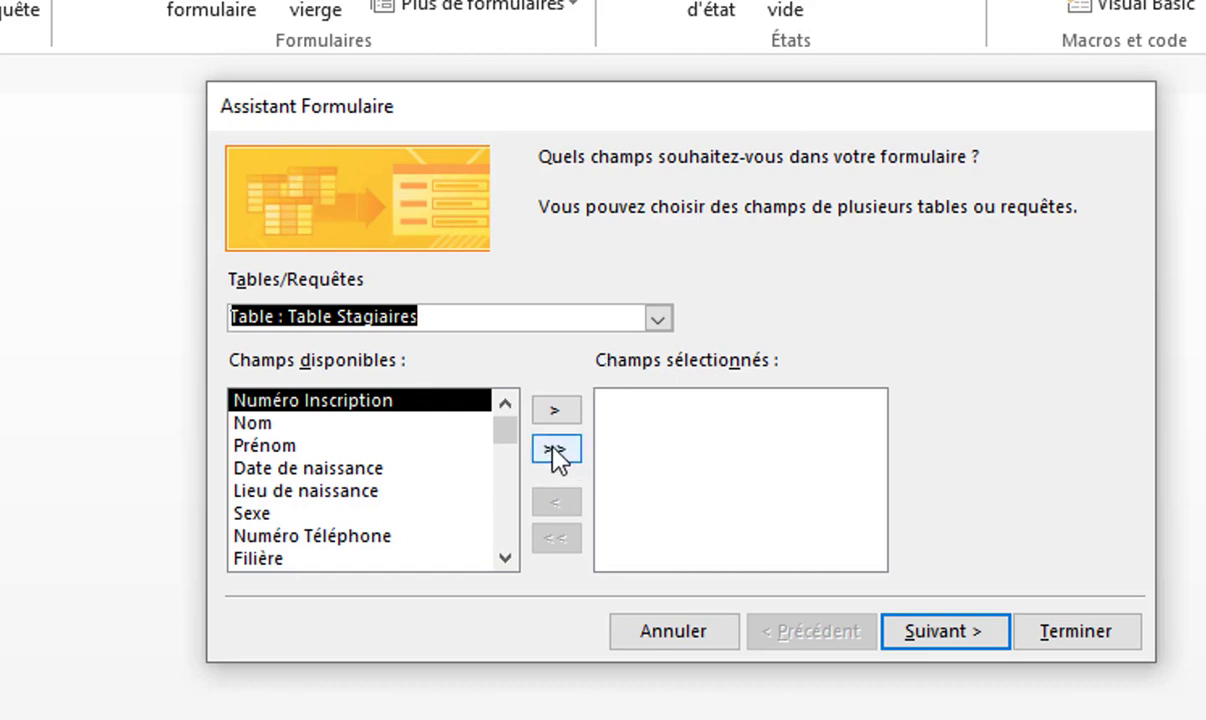
{"action": "left_click", "coordinate": [556, 452]}
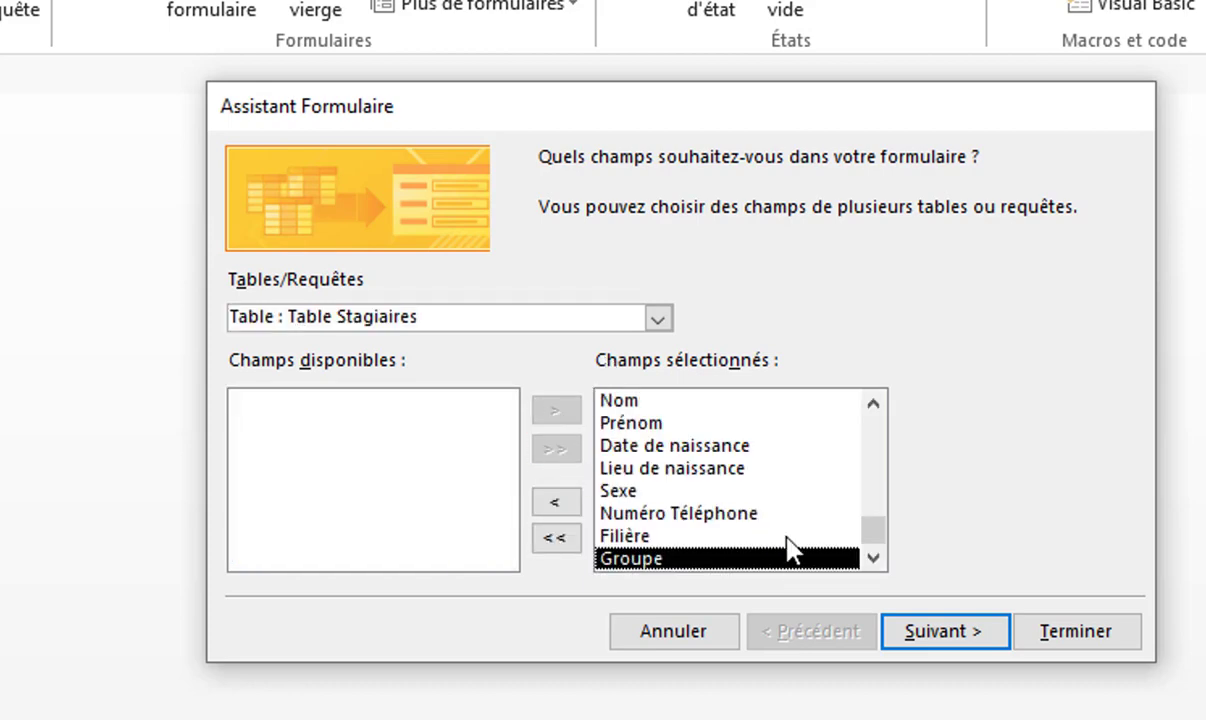
{"action": "left_click", "coordinate": [932, 637]}
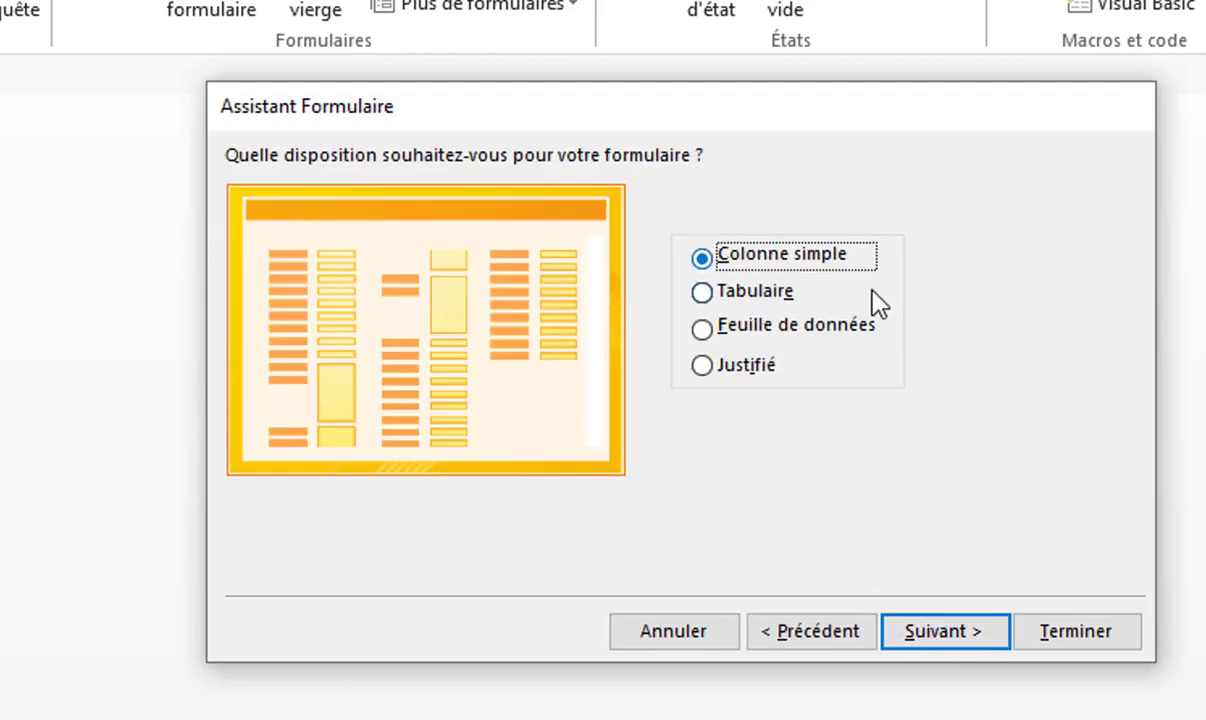
{"action": "left_click", "coordinate": [928, 640]}
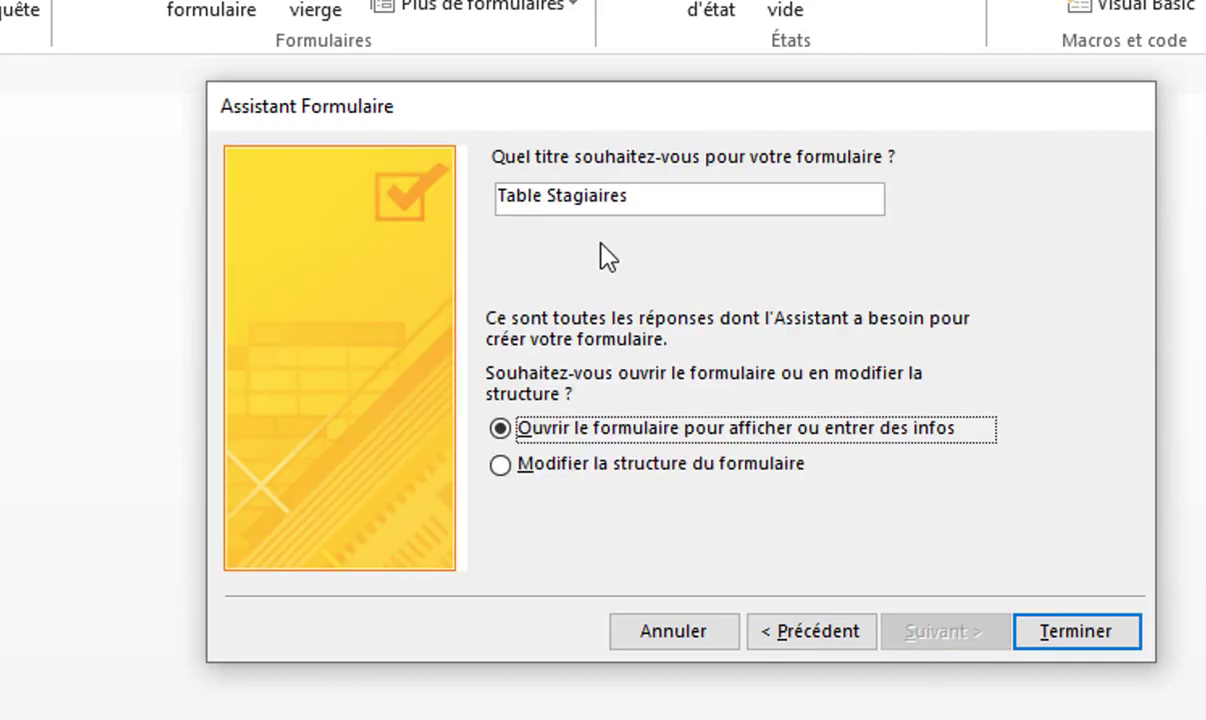
Step: Title the form "Formulaire Stagiaires" without a leading space and finish the wizard, opening the form to display data
{"action": "double_click", "coordinate": [511, 199]}
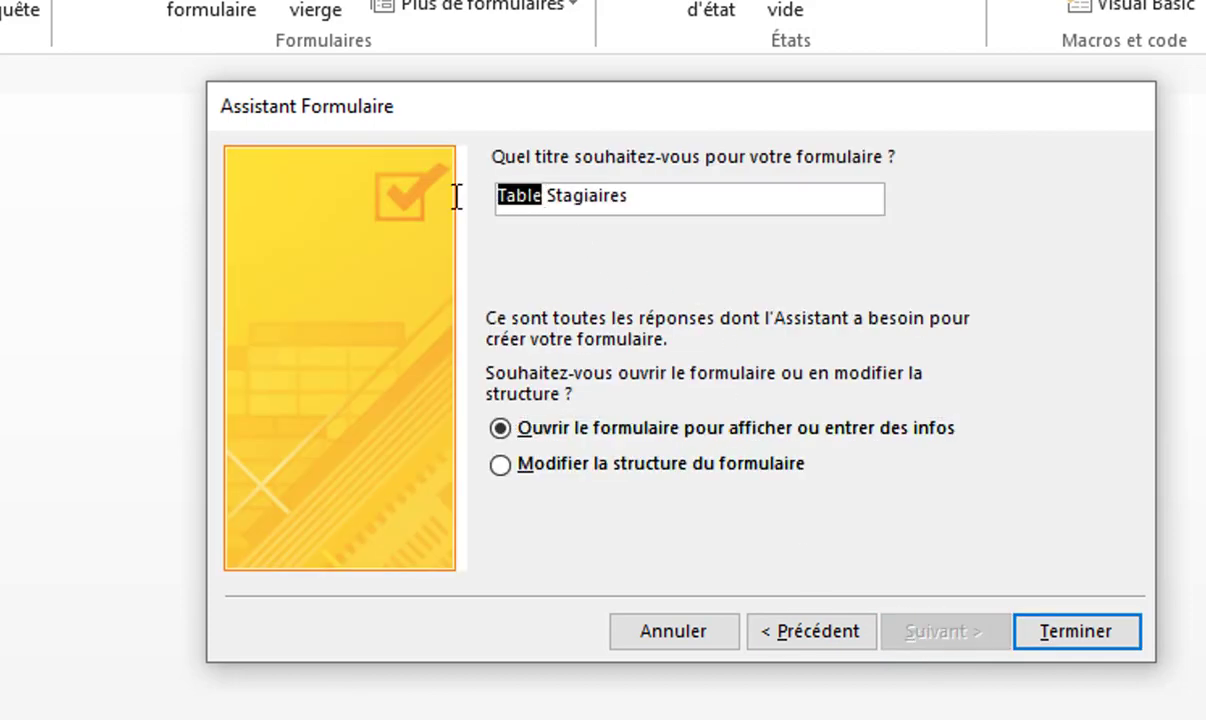
{"action": "type", "text": "Formu"}
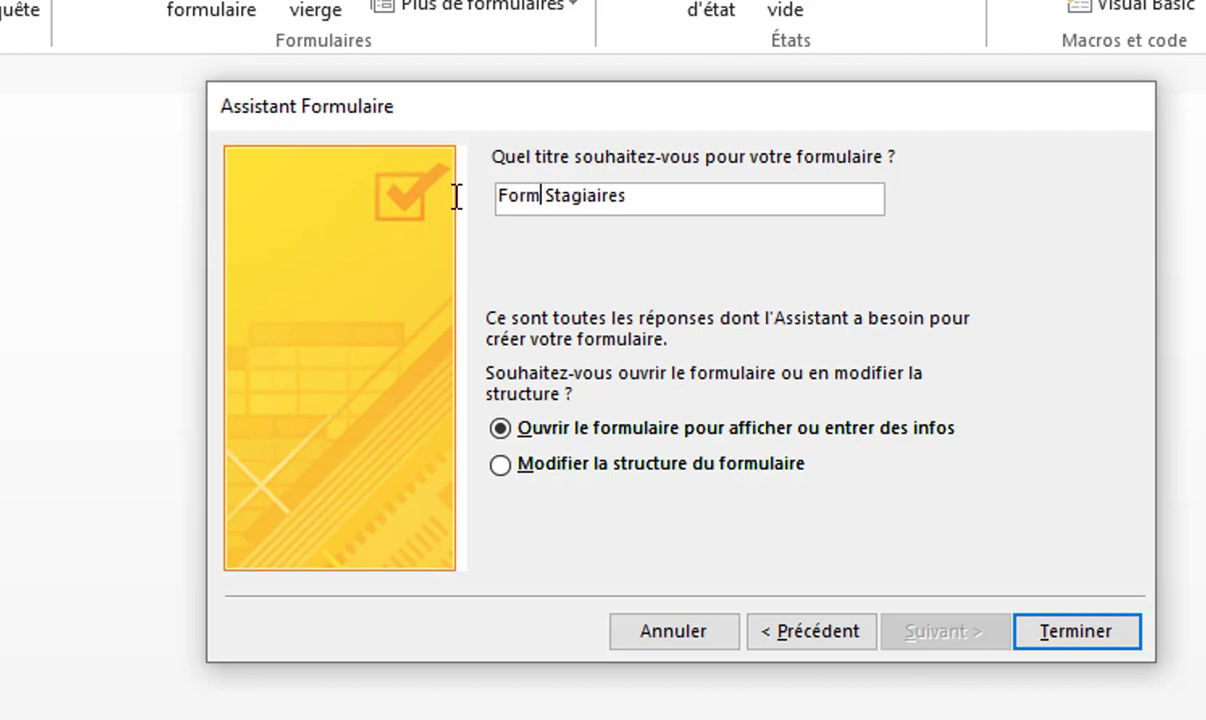
{"action": "type", "text": "laire"}
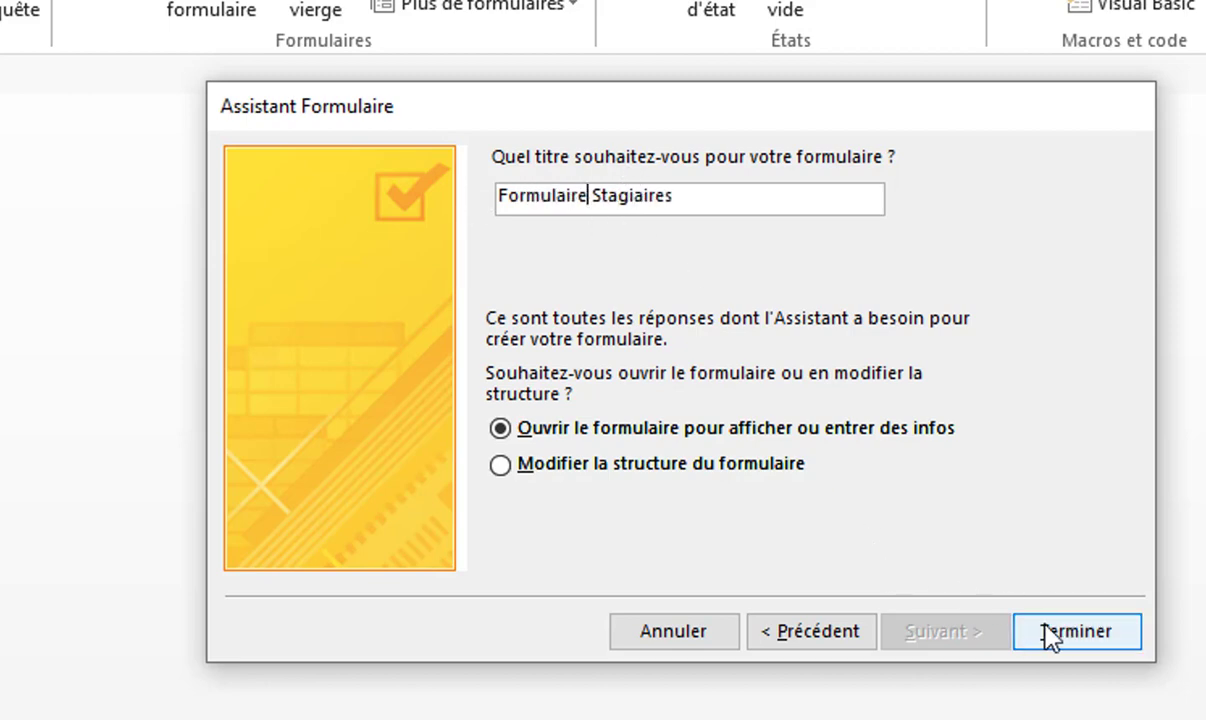
{"action": "left_click", "coordinate": [499, 200]}
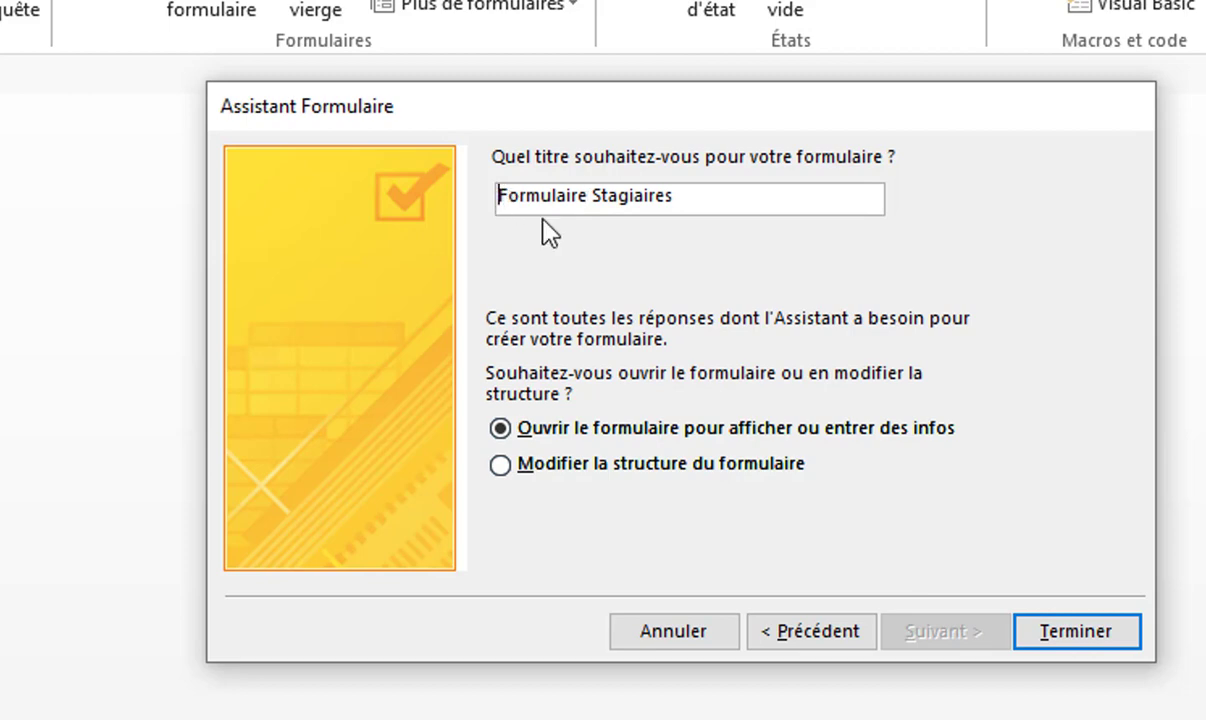
{"action": "left_click", "coordinate": [1108, 636]}
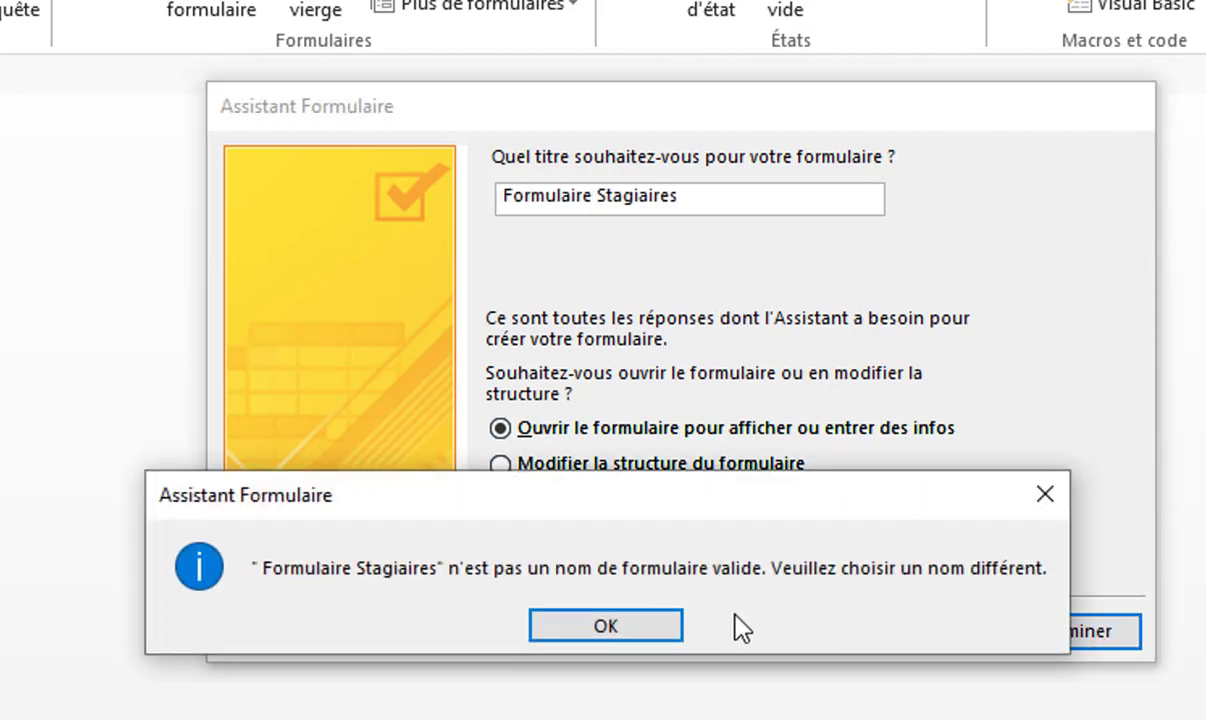
{"action": "left_click", "coordinate": [621, 628]}
{"action": "left_click", "coordinate": [497, 197]}
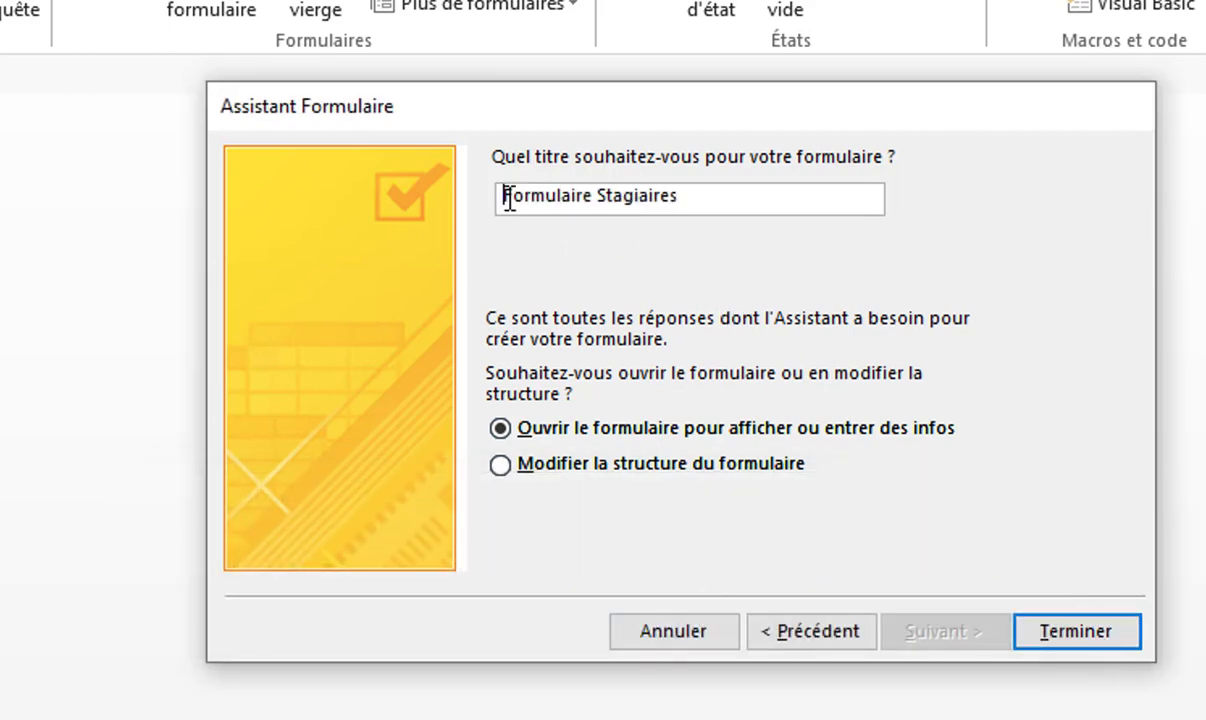
{"action": "key", "text": "BackSpace"}
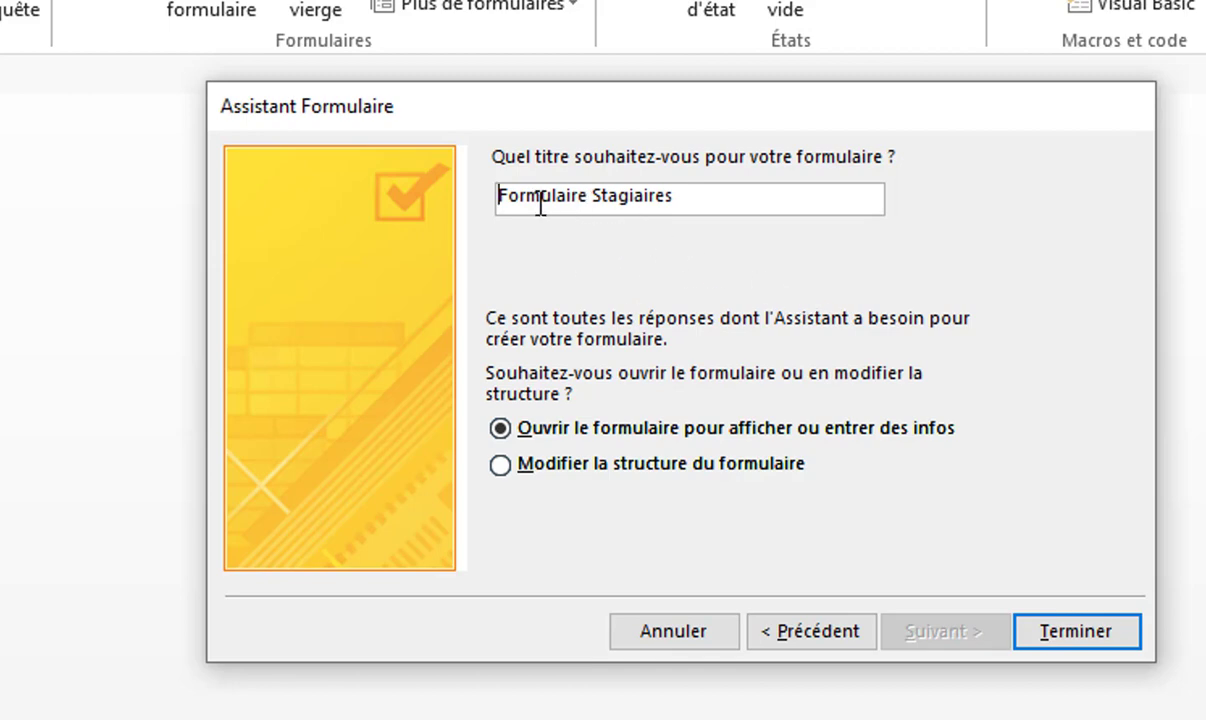
{"action": "left_click", "coordinate": [1085, 648]}
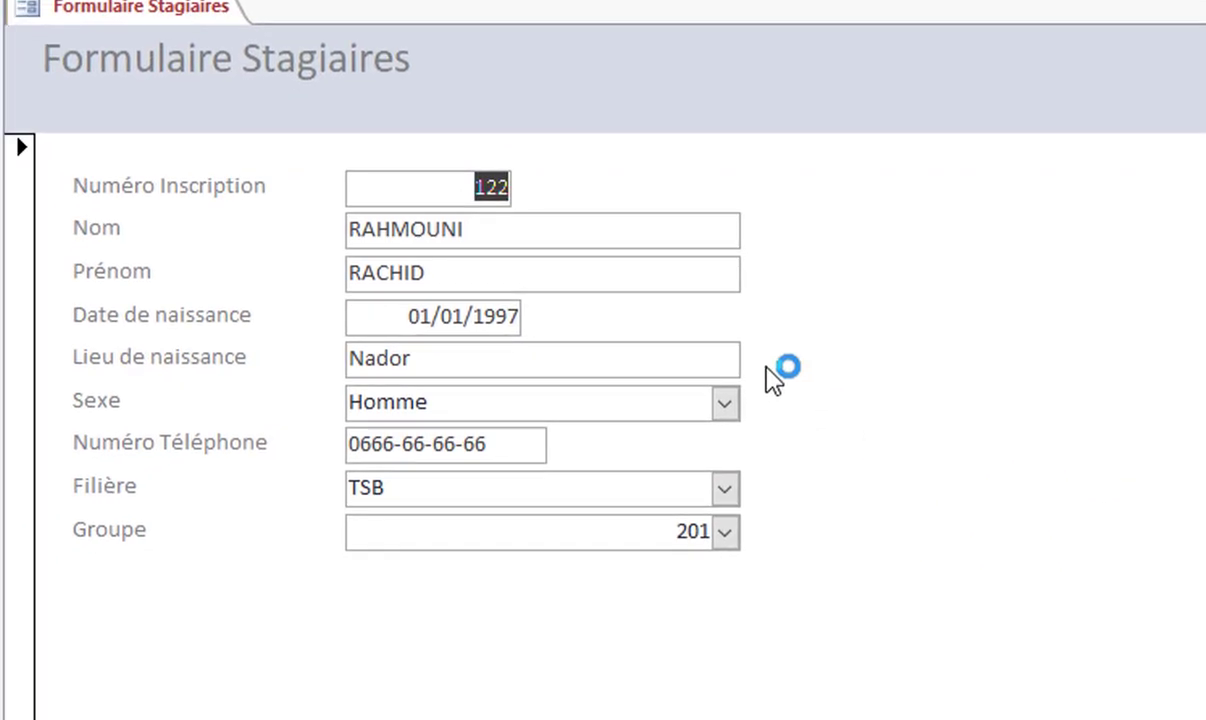
Step: Check the drop-down lists of the Filière, Sexe and Groupe fields in the finished form
{"action": "left_click", "coordinate": [724, 489]}
{"action": "left_click", "coordinate": [777, 470]}
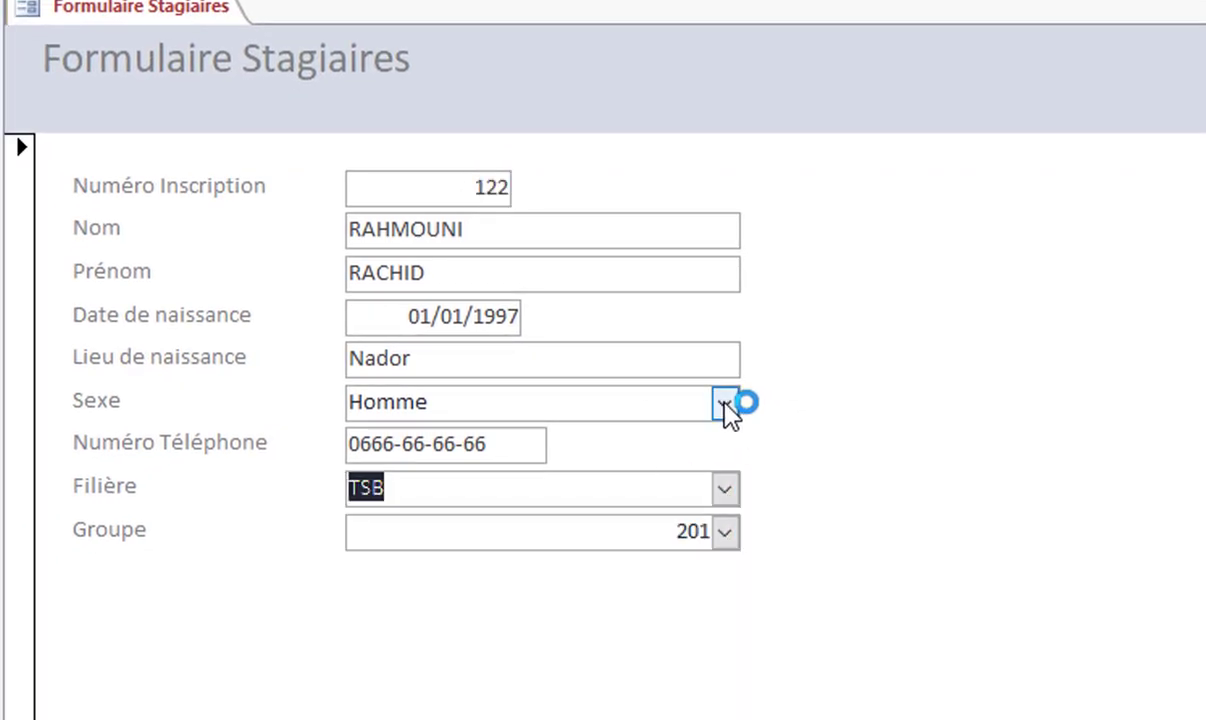
{"action": "left_click", "coordinate": [724, 404]}
{"action": "left_click", "coordinate": [775, 400]}
{"action": "left_click", "coordinate": [724, 531]}
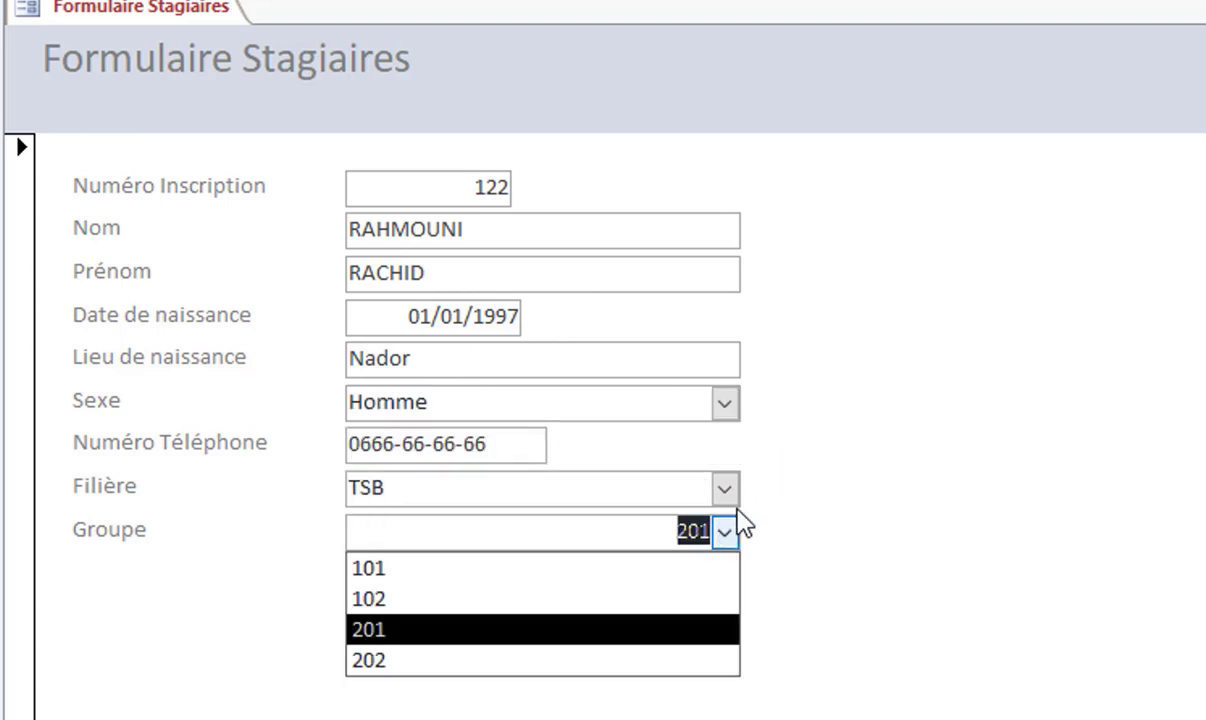
{"action": "left_click", "coordinate": [724, 489]}
{"action": "left_click", "coordinate": [877, 453]}
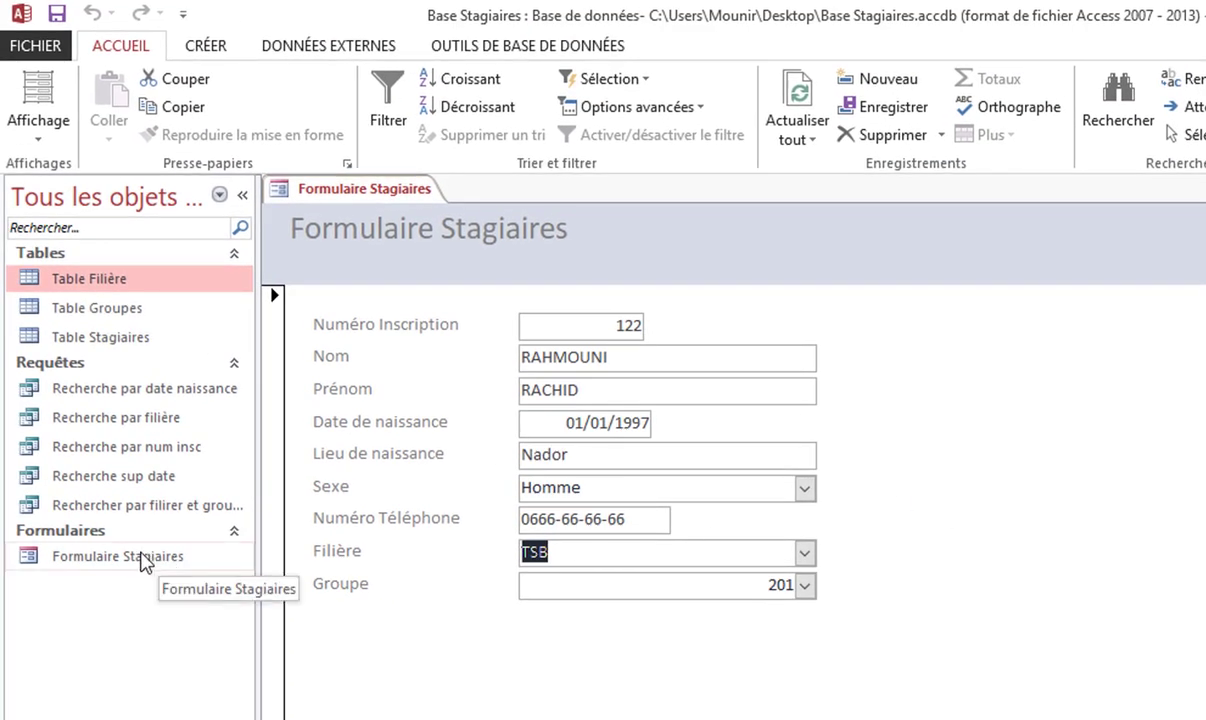
Step: Open Formulaire Stagiaires in Design view, widen it to about 16.7 cm and extend the Détail section downward past 8 cm
{"action": "right_click", "coordinate": [141, 560]}
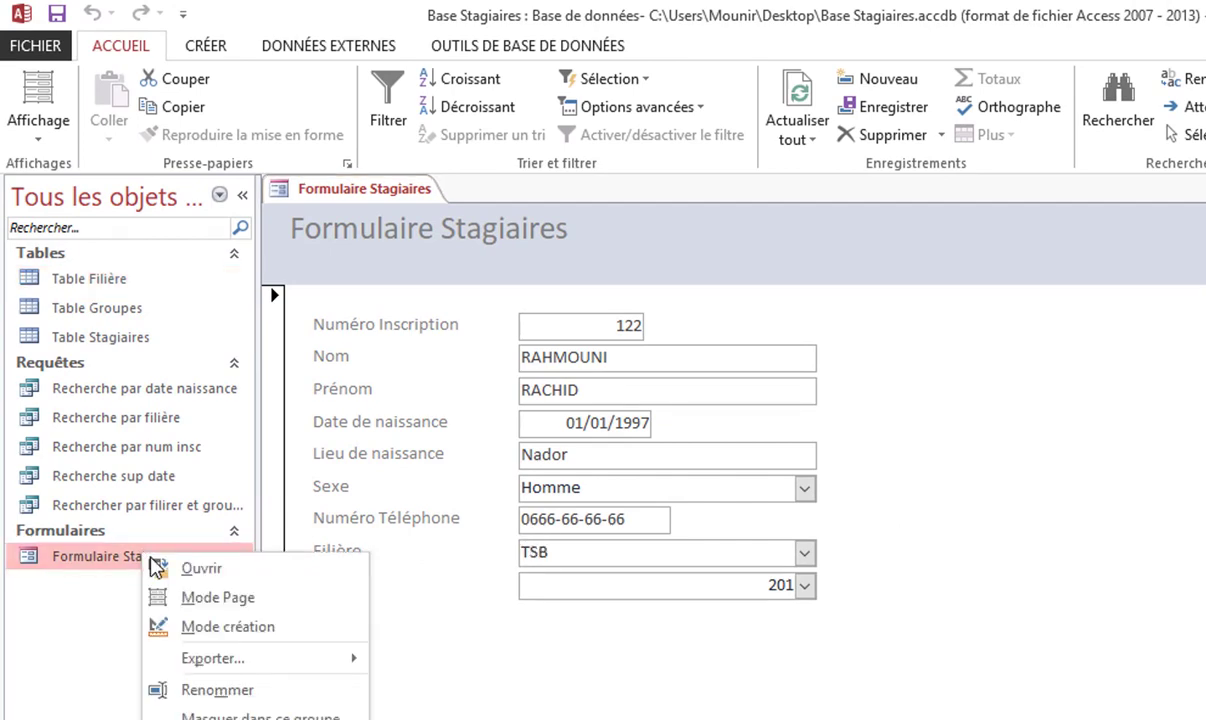
{"action": "left_click", "coordinate": [215, 627]}
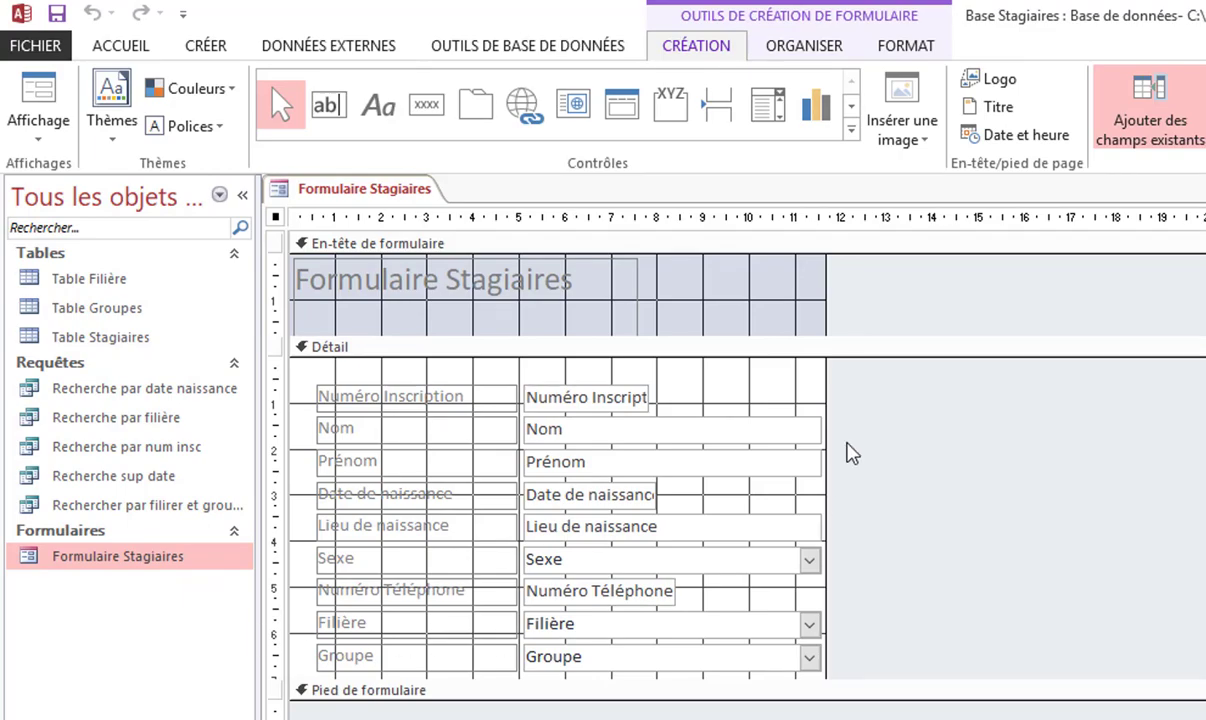
{"action": "left_click_drag", "start_coordinate": [824, 385], "coordinate": [1054, 346]}
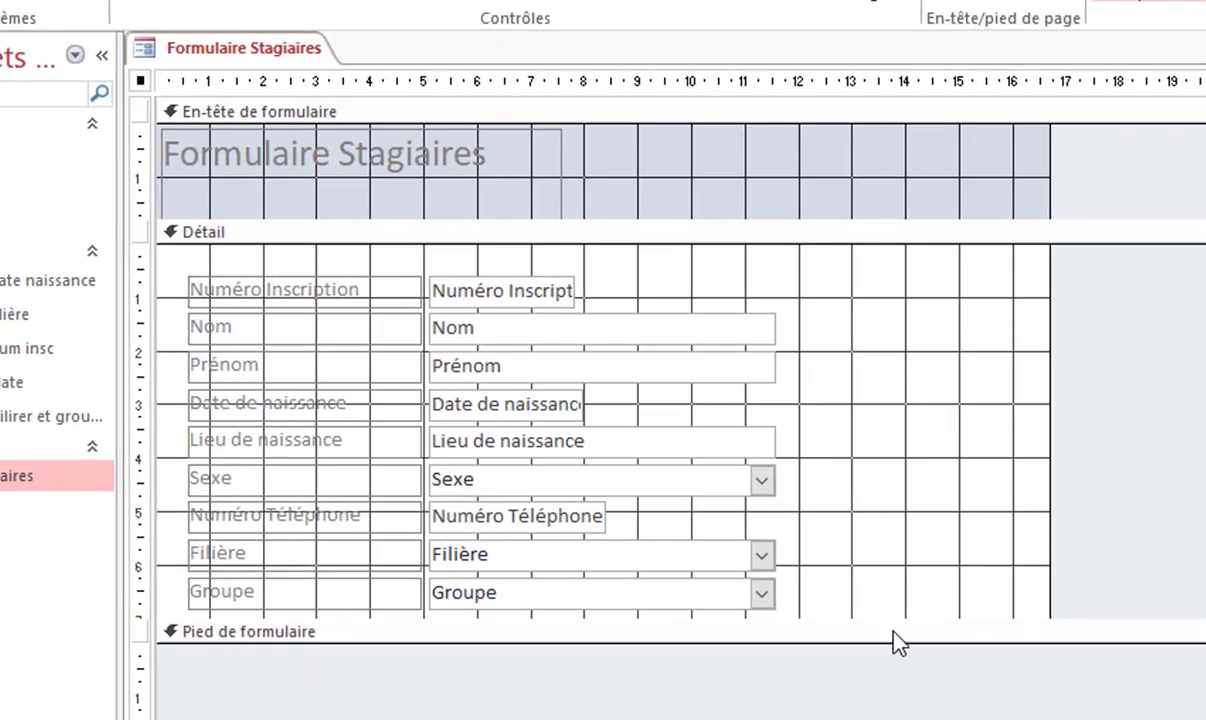
{"action": "left_click_drag", "start_coordinate": [892, 621], "coordinate": [907, 715]}
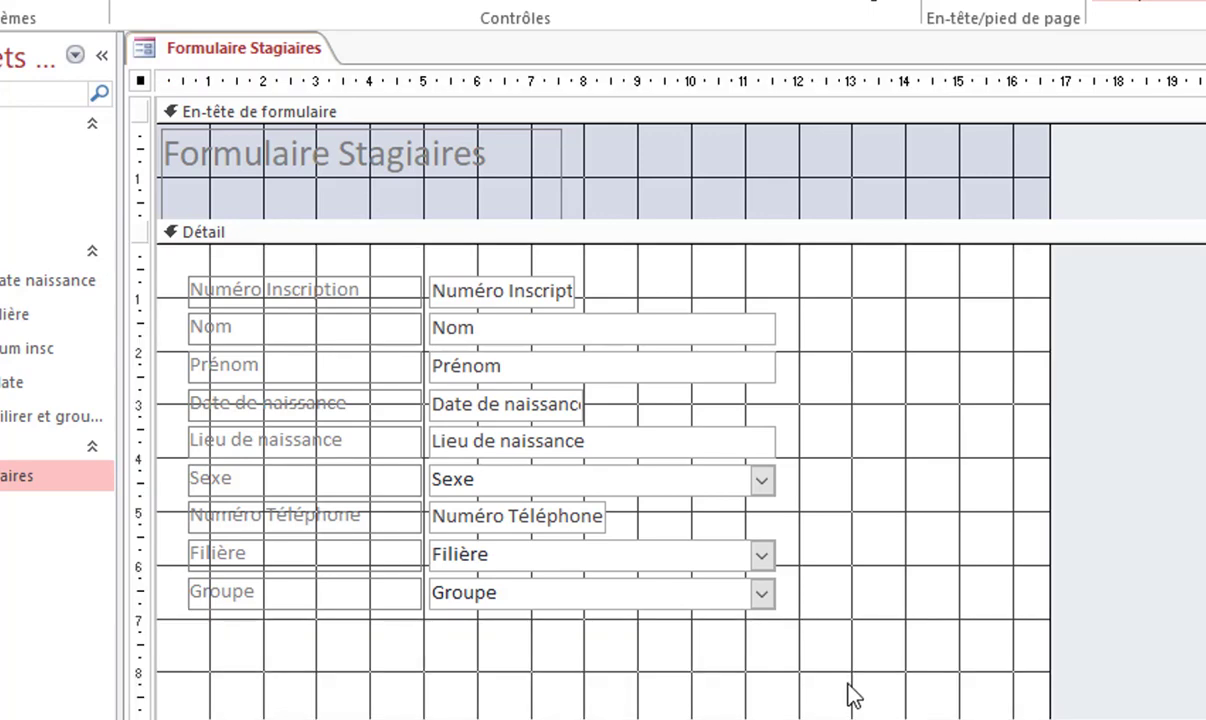
Step: Narrow the Groupe, Filière and Sexe combo boxes to about 4.2 cm wide each
{"action": "left_click", "coordinate": [756, 592]}
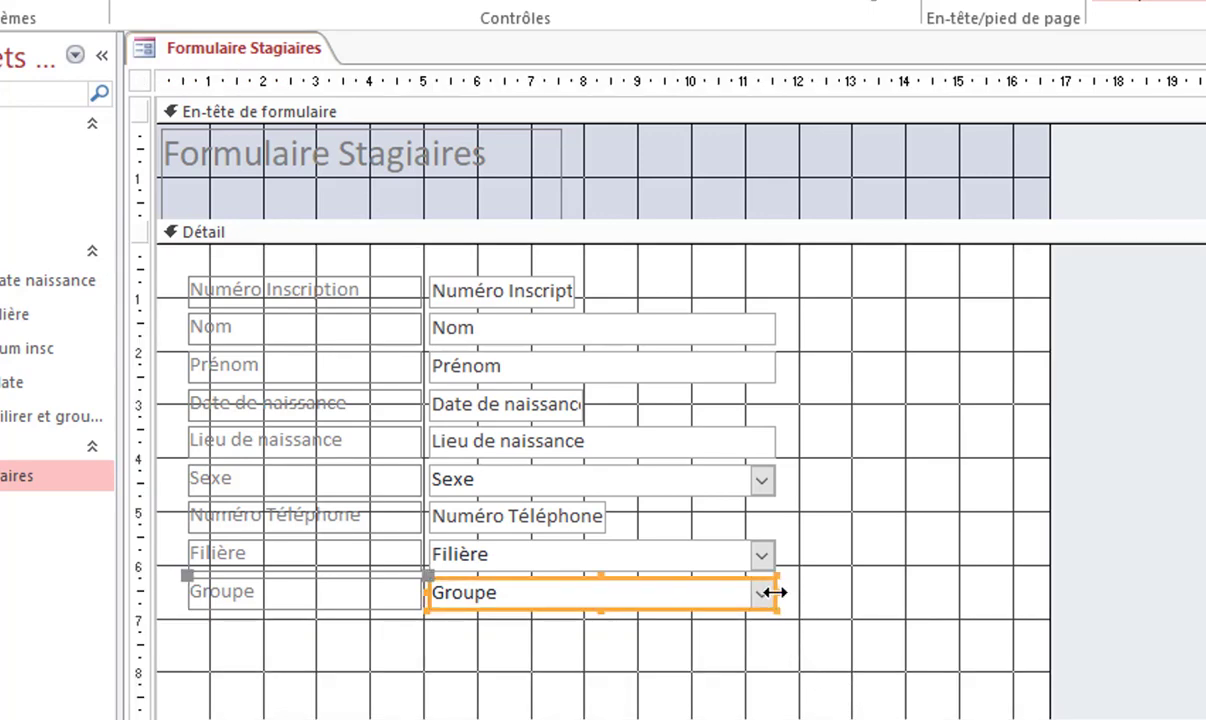
{"action": "left_click_drag", "start_coordinate": [773, 592], "coordinate": [653, 594]}
{"action": "left_click", "coordinate": [754, 556]}
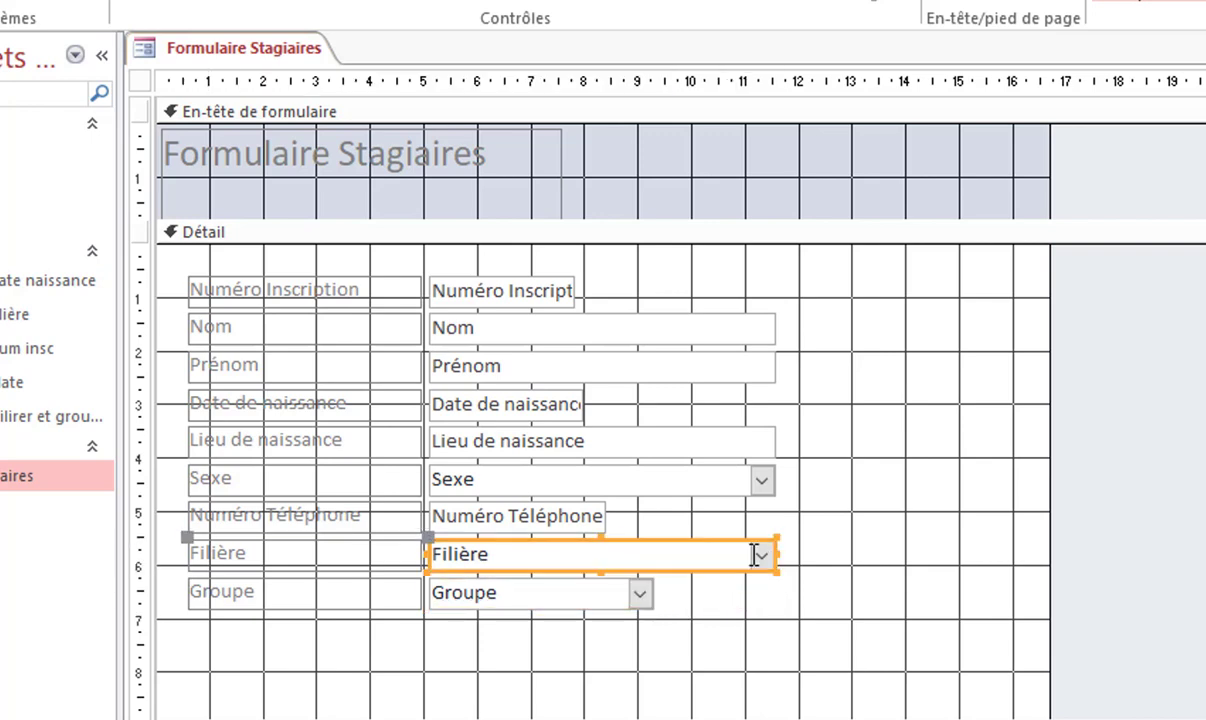
{"action": "left_click_drag", "start_coordinate": [778, 553], "coordinate": [654, 555]}
{"action": "left_click", "coordinate": [738, 476]}
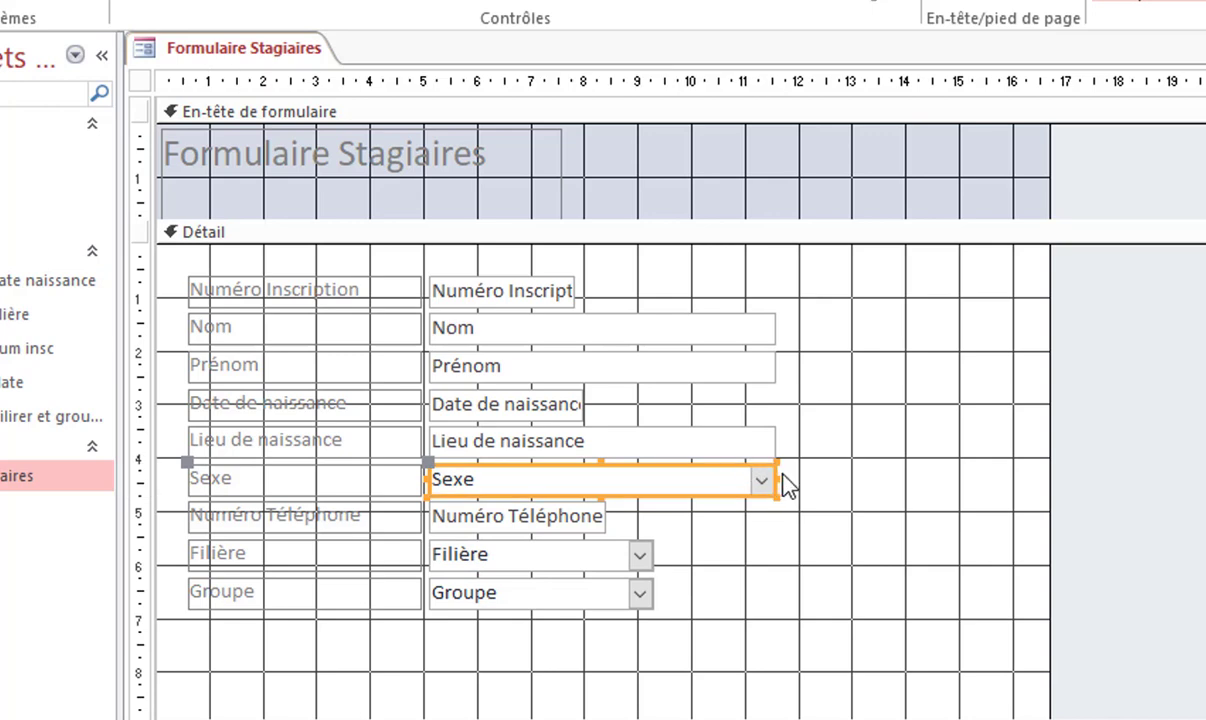
{"action": "left_click_drag", "start_coordinate": [778, 478], "coordinate": [648, 479]}
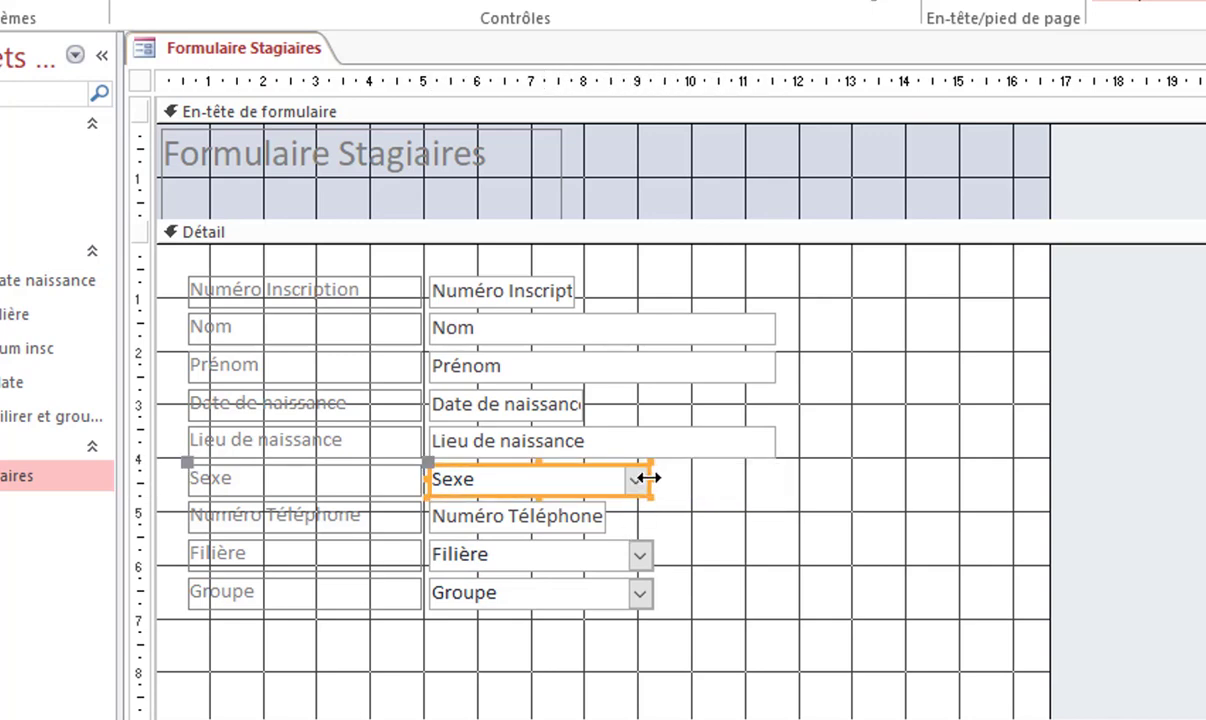
{"action": "left_click", "coordinate": [862, 415]}
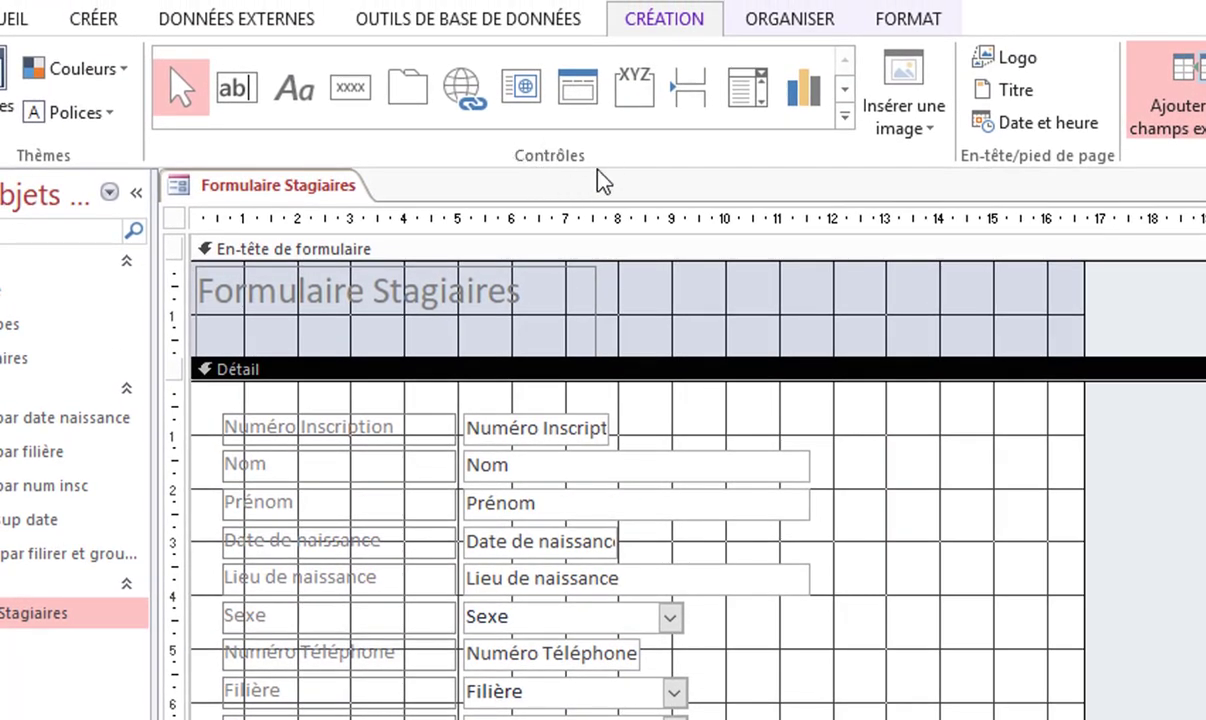
Step: Draw a command button about 3.4 by 0.9 cm in the Détail section, in the empty area beside the Nom field
{"action": "left_click", "coordinate": [845, 116]}
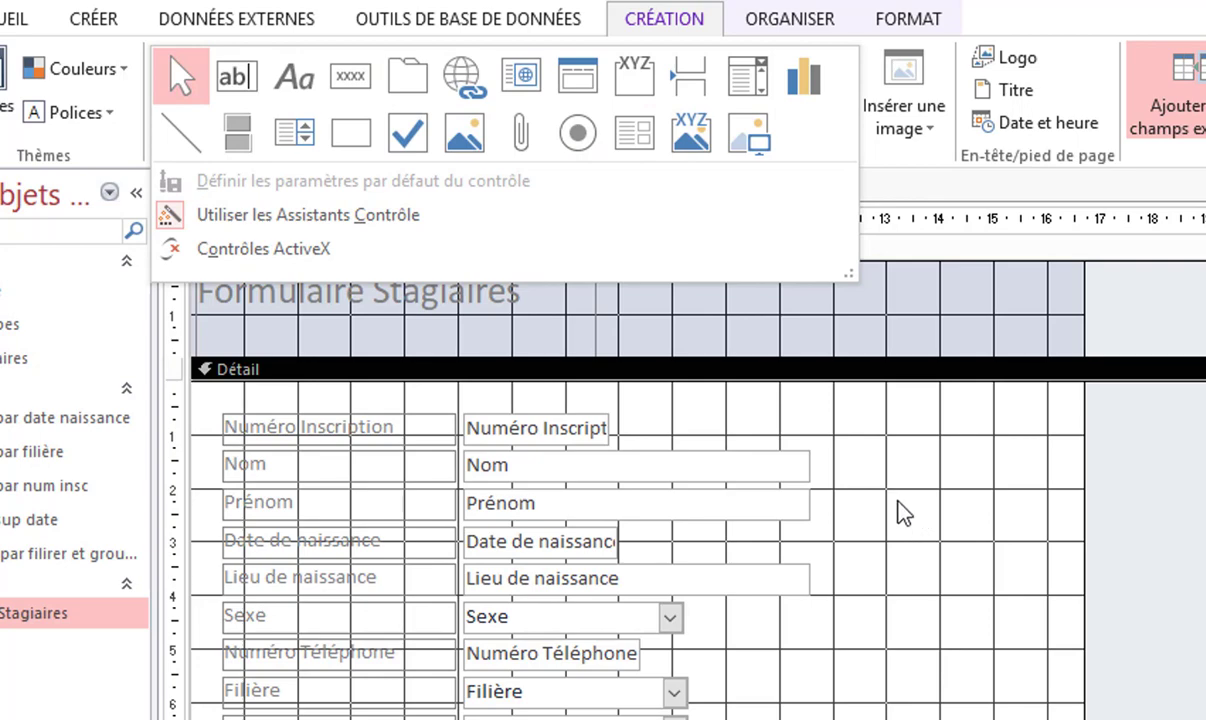
{"action": "left_click", "coordinate": [350, 82]}
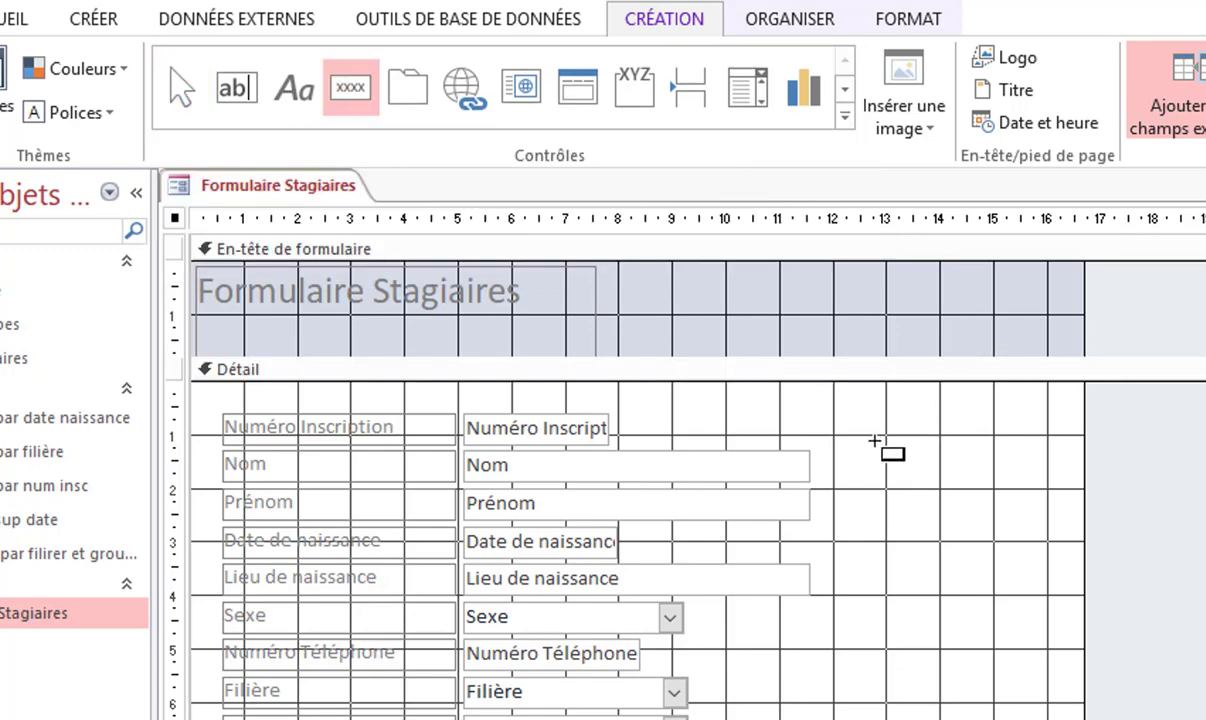
{"action": "left_click_drag", "start_coordinate": [866, 440], "coordinate": [1045, 489]}
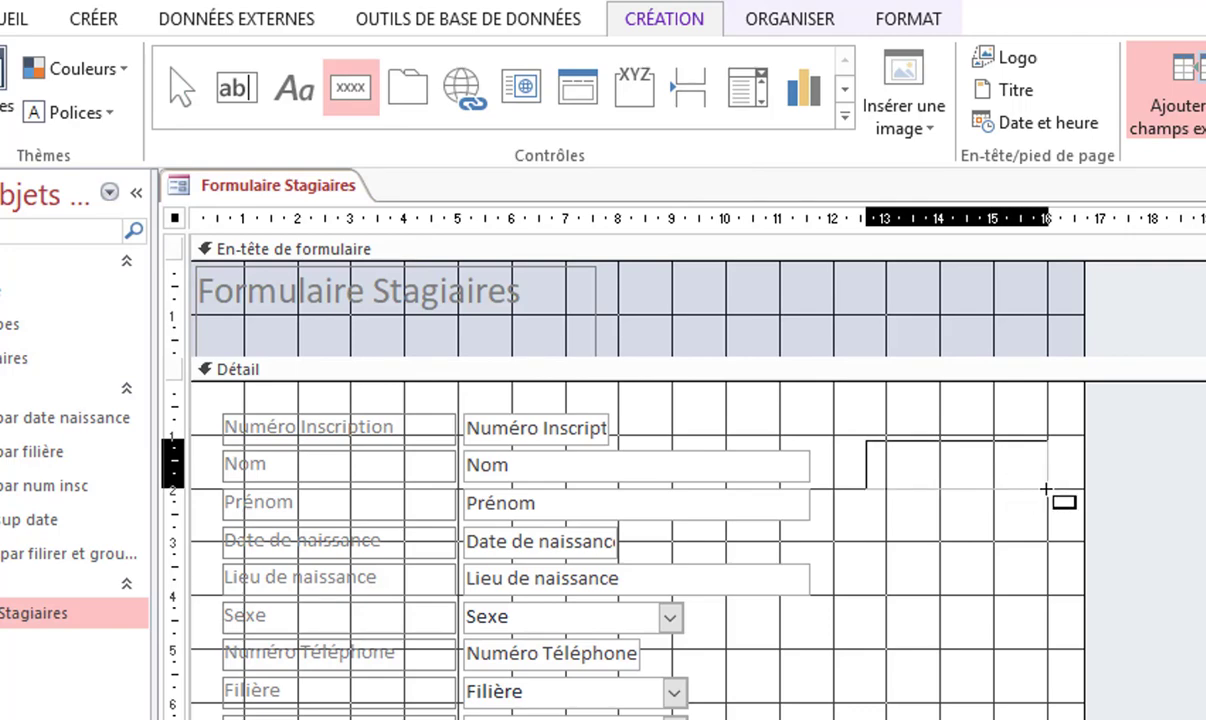
{"action": "left_click_drag", "start_coordinate": [1045, 489], "coordinate": [1047, 489]}
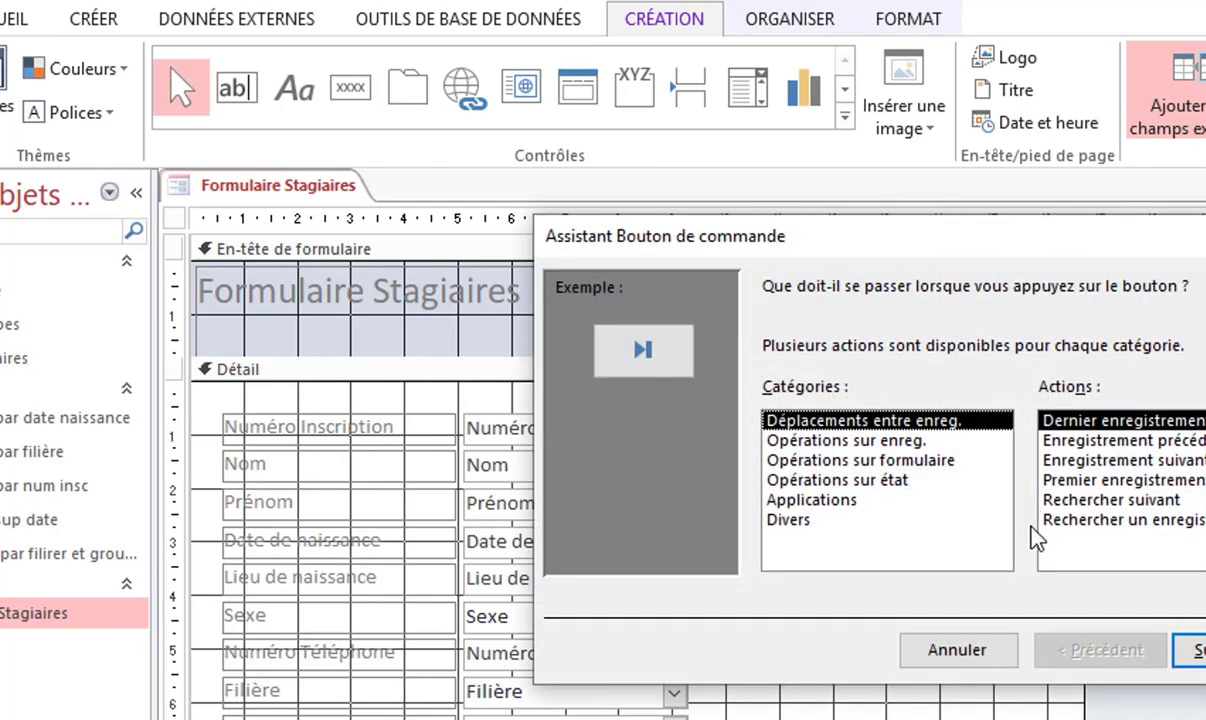
{"action": "left_click_drag", "start_coordinate": [1018, 248], "coordinate": [845, 277]}
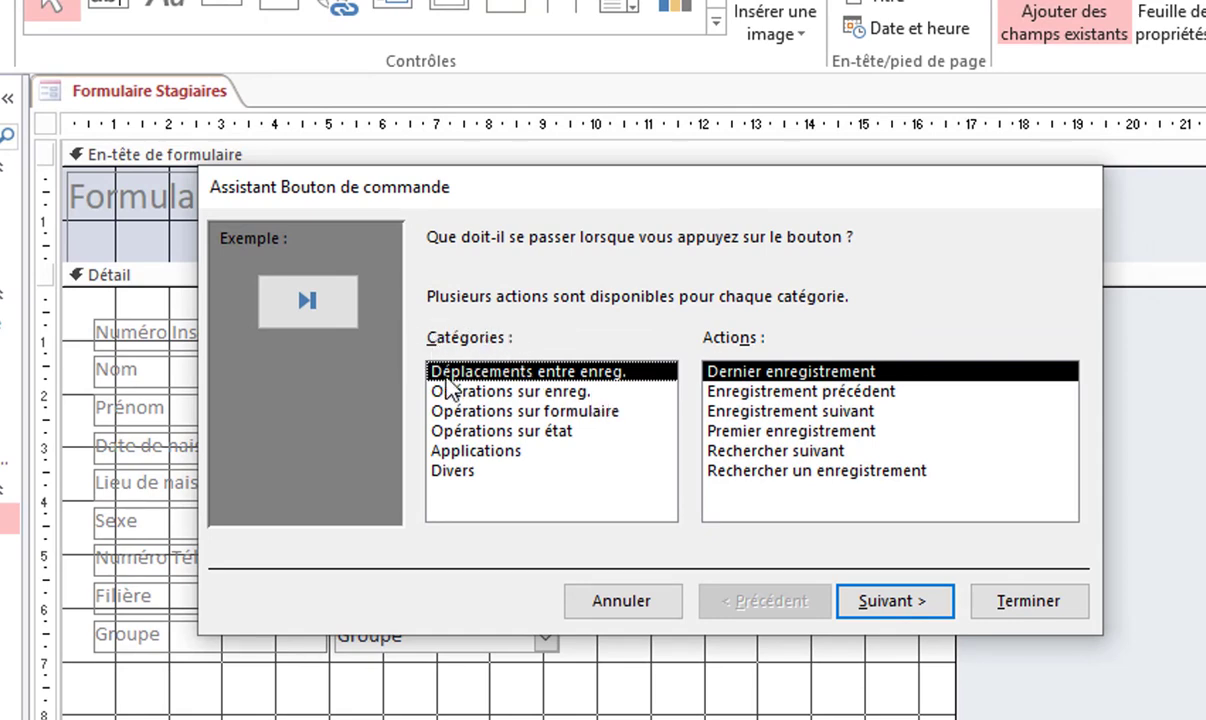
Step: Review the actions offered in each category of the command button wizard, from Déplacements entre enreg. to Applications
{"action": "left_click", "coordinate": [579, 391]}
{"action": "left_click", "coordinate": [565, 411]}
{"action": "left_click", "coordinate": [553, 431]}
{"action": "left_click", "coordinate": [530, 451]}
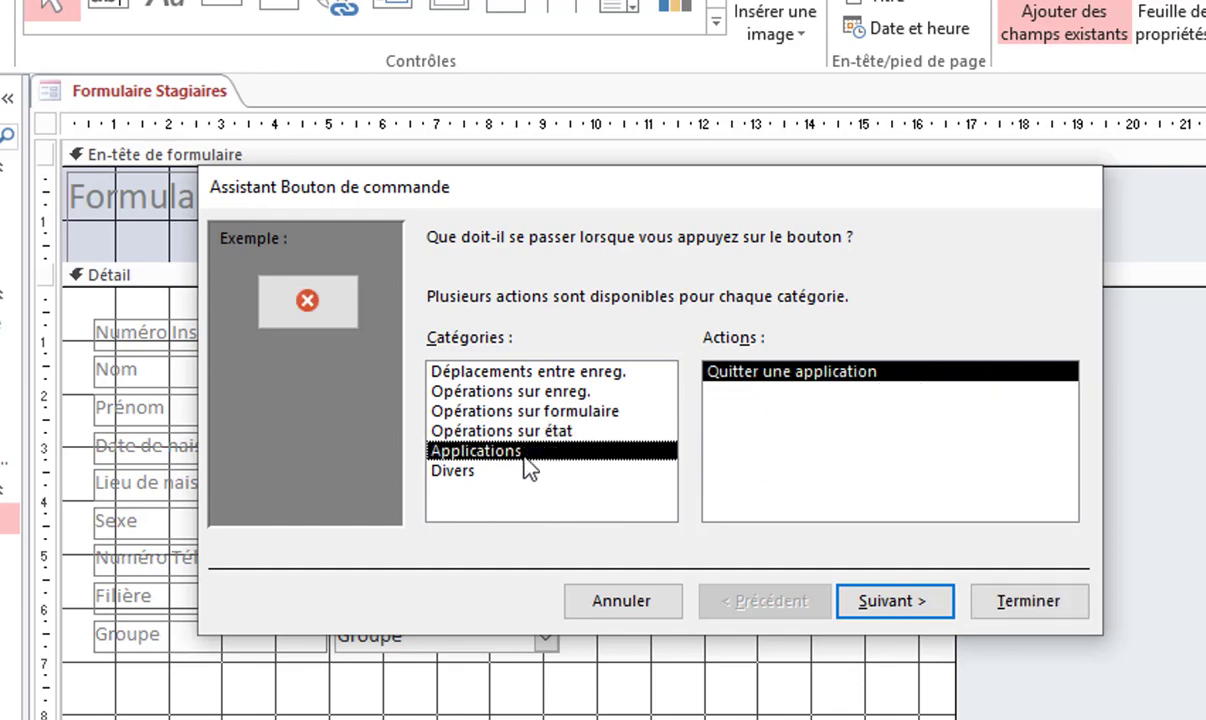
{"action": "left_click", "coordinate": [540, 373]}
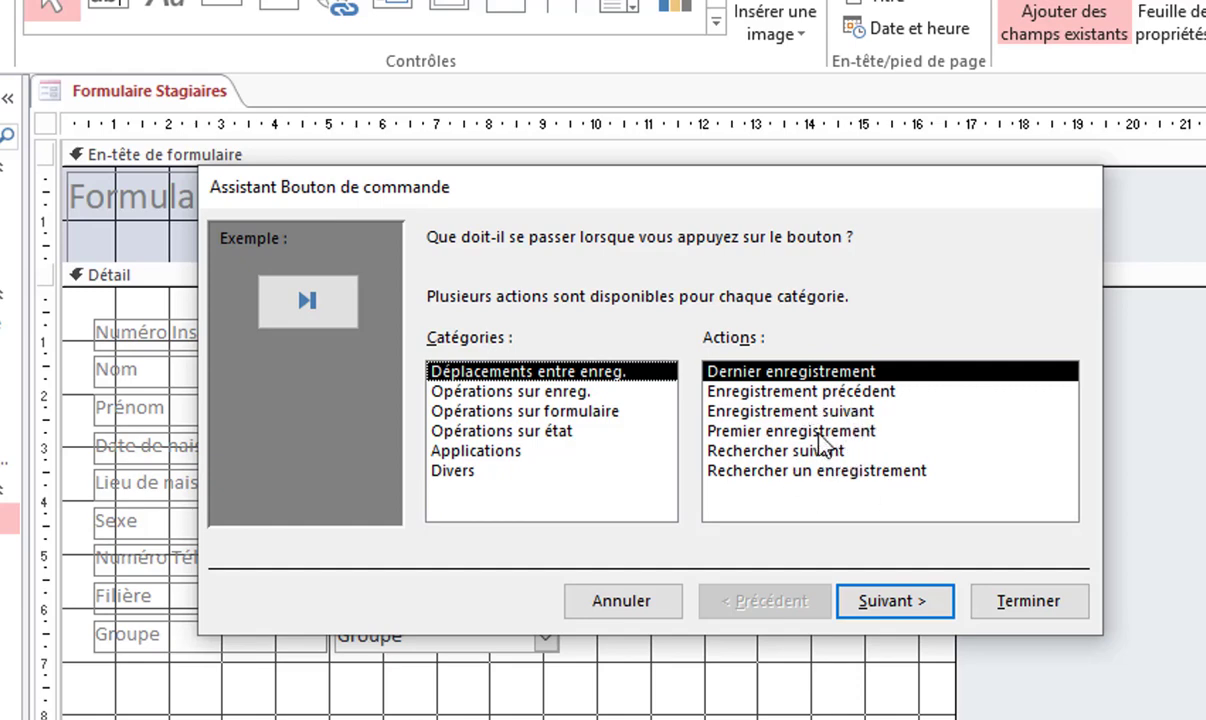
{"action": "left_click", "coordinate": [556, 396]}
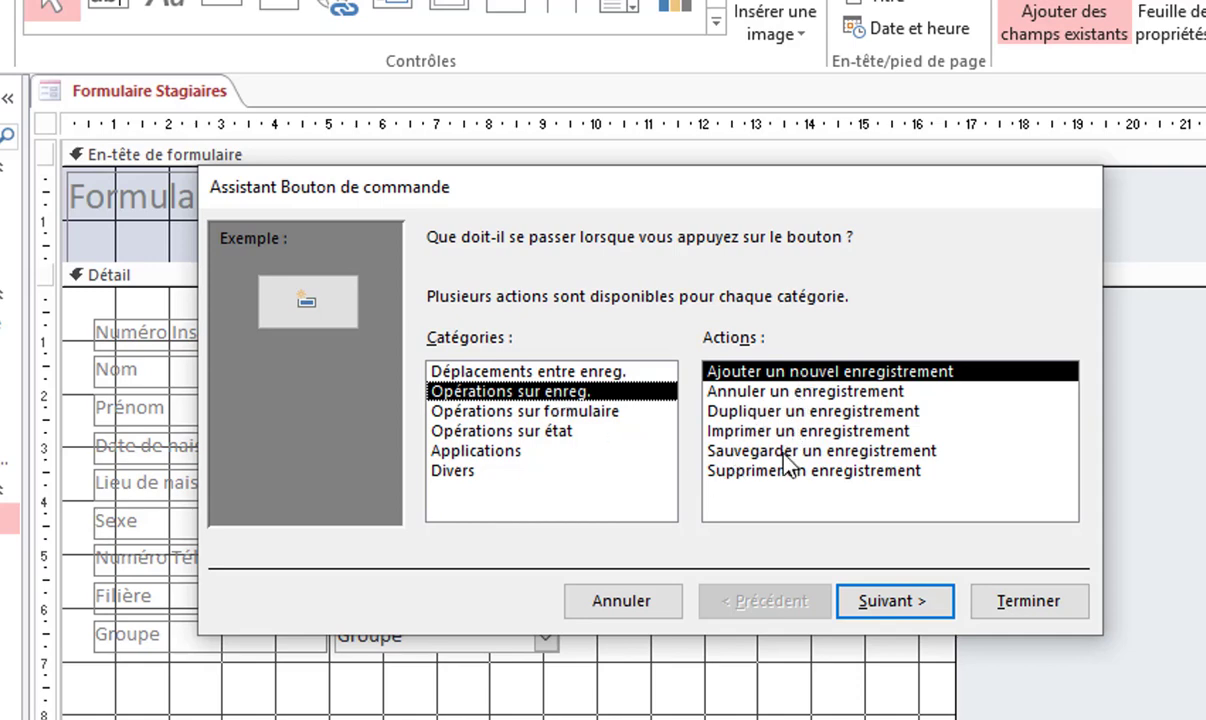
{"action": "left_click", "coordinate": [550, 410]}
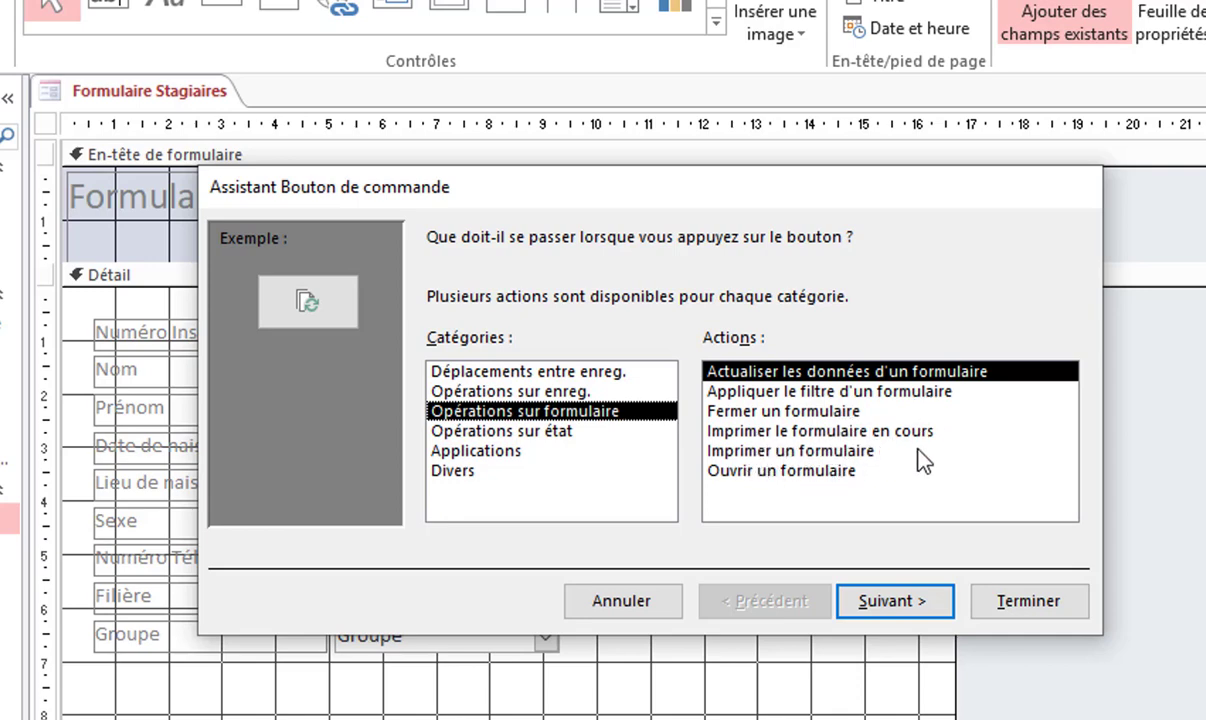
{"action": "left_click", "coordinate": [534, 435]}
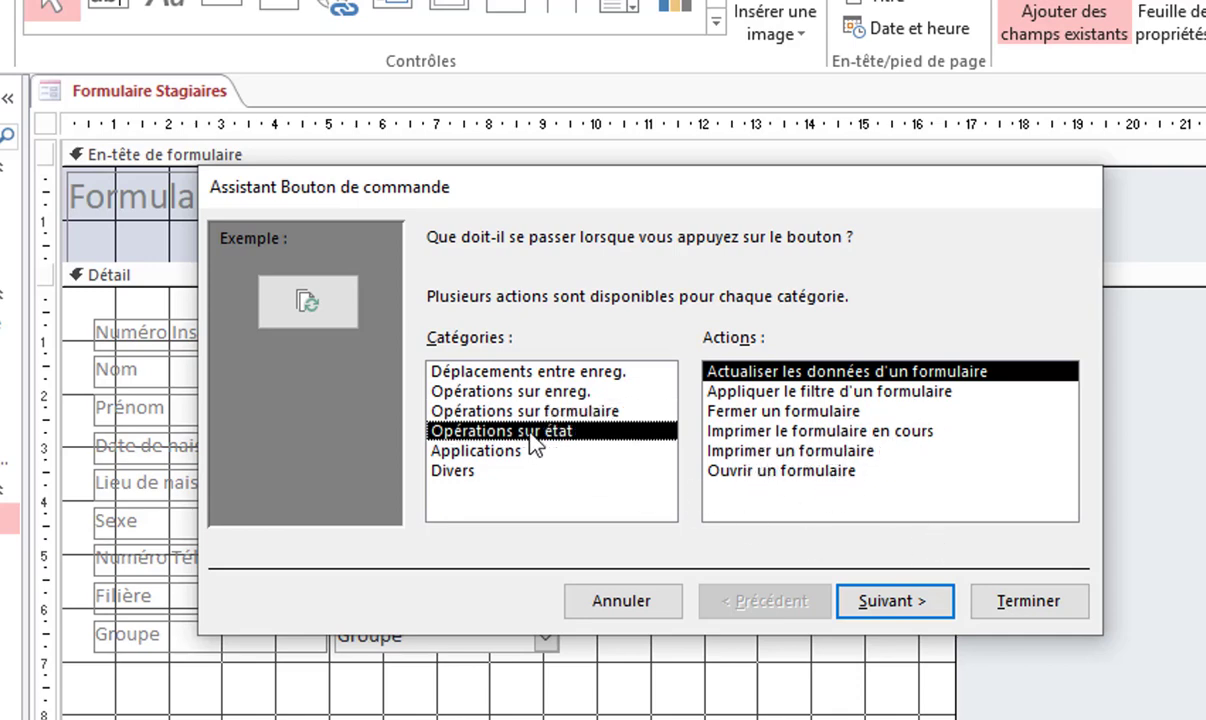
{"action": "left_click", "coordinate": [508, 455]}
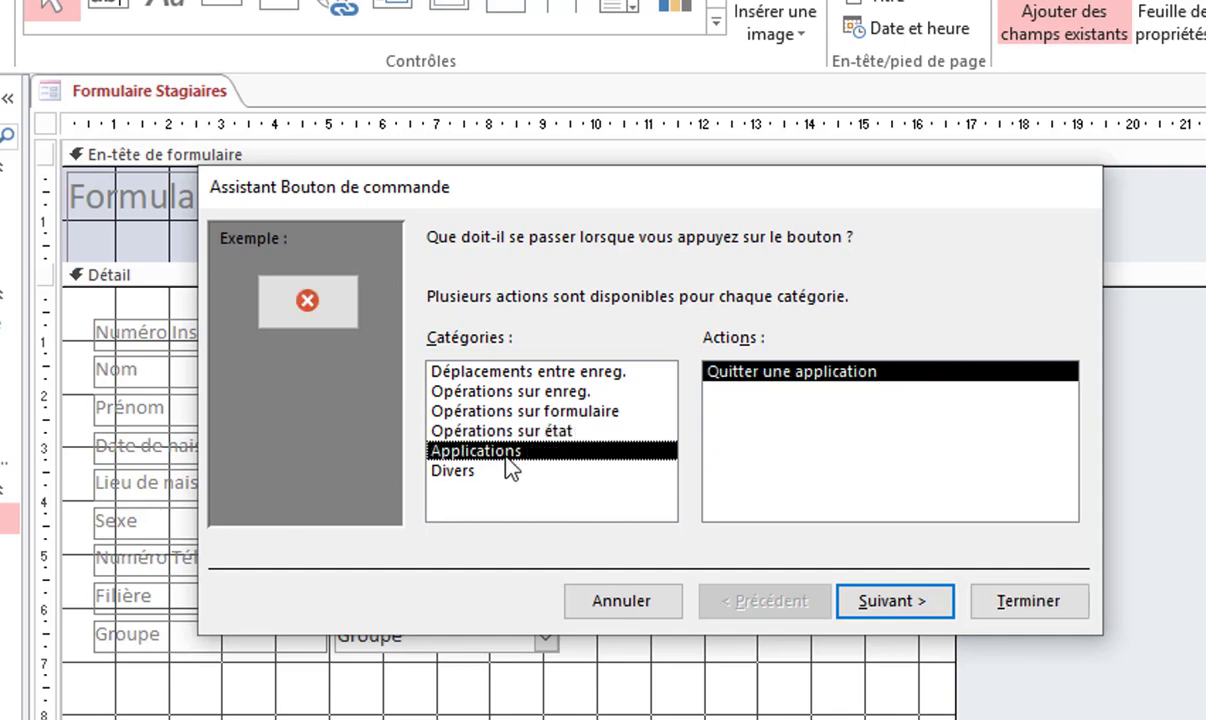
Step: Assign the Ajouter un nouvel enregistrement action from the Opérations sur enreg. category to the new button
{"action": "left_click", "coordinate": [565, 394]}
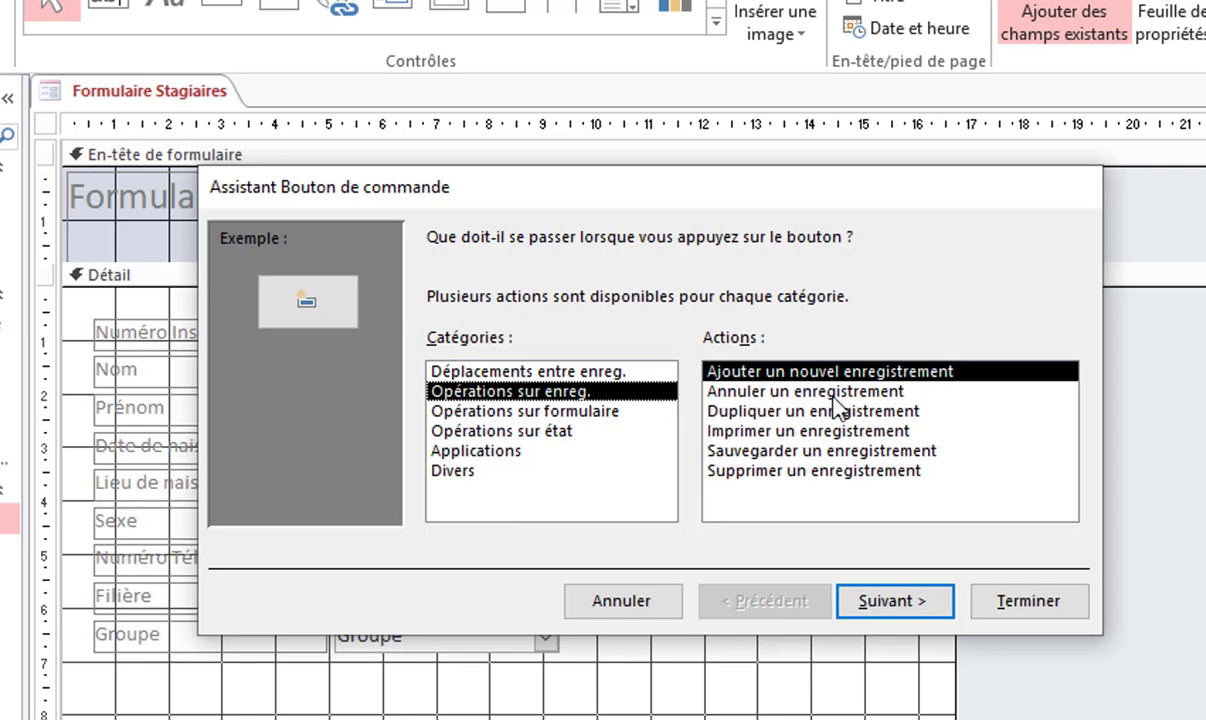
{"action": "left_click", "coordinate": [895, 610]}
{"action": "left_click_drag", "start_coordinate": [762, 196], "coordinate": [855, 265]}
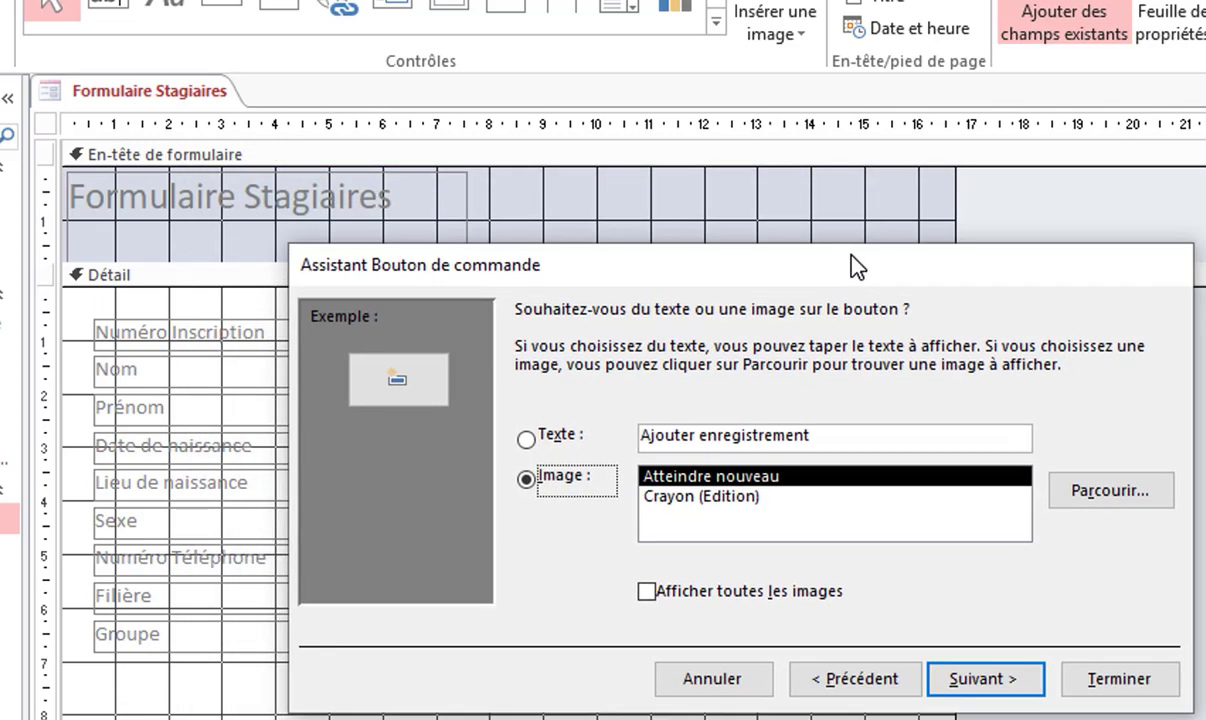
Step: Compare the default text caption with the Atteindre nouveau and Crayon (Edition) images in the button preview
{"action": "left_click", "coordinate": [525, 441]}
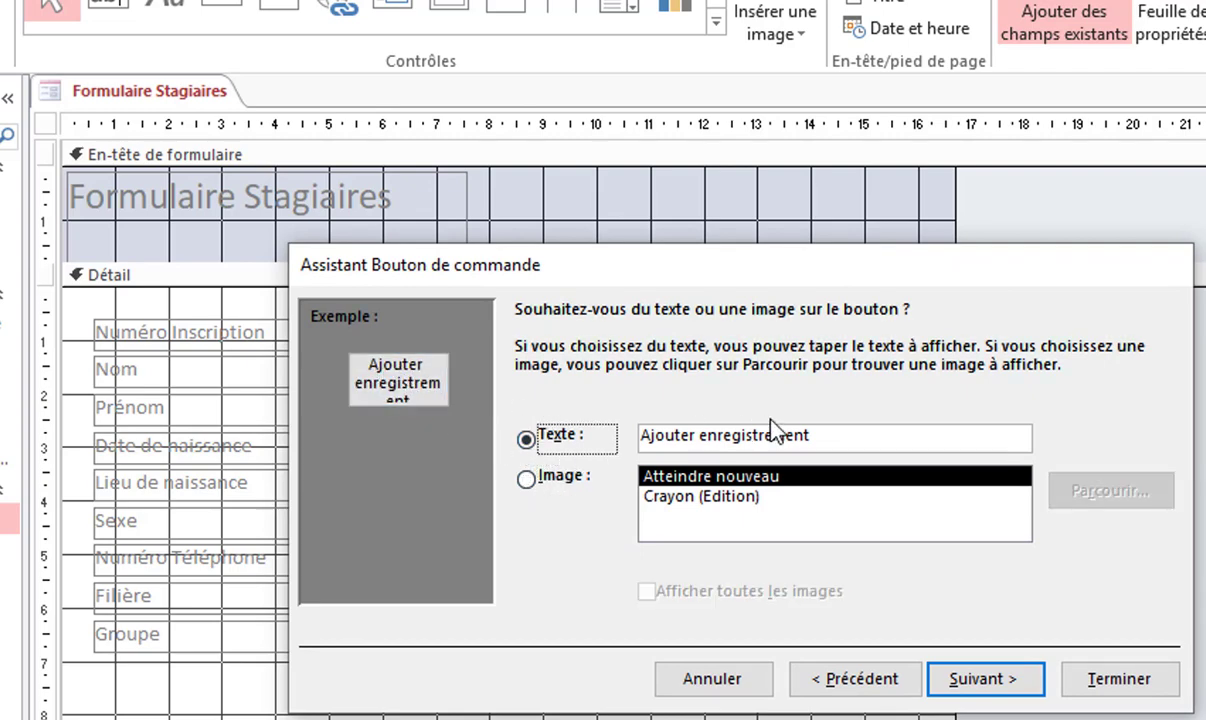
{"action": "left_click_drag", "start_coordinate": [843, 439], "coordinate": [635, 442]}
{"action": "left_click", "coordinate": [558, 481]}
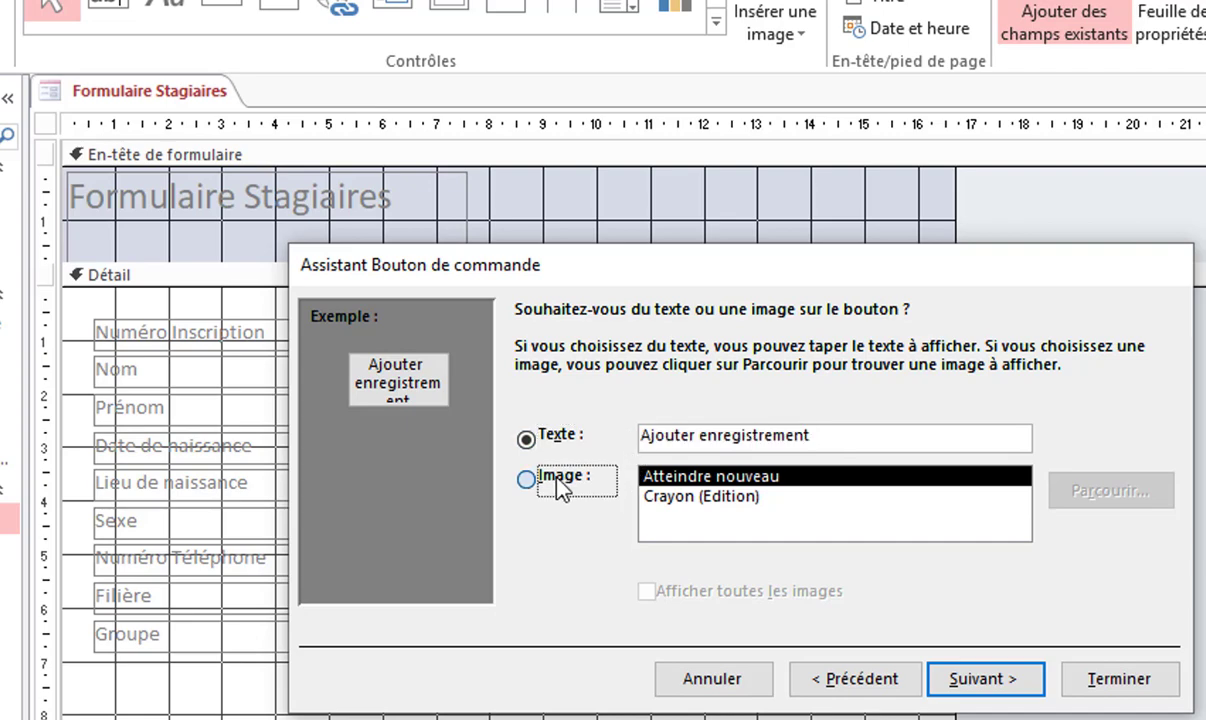
{"action": "left_click", "coordinate": [705, 498]}
{"action": "left_click", "coordinate": [707, 479]}
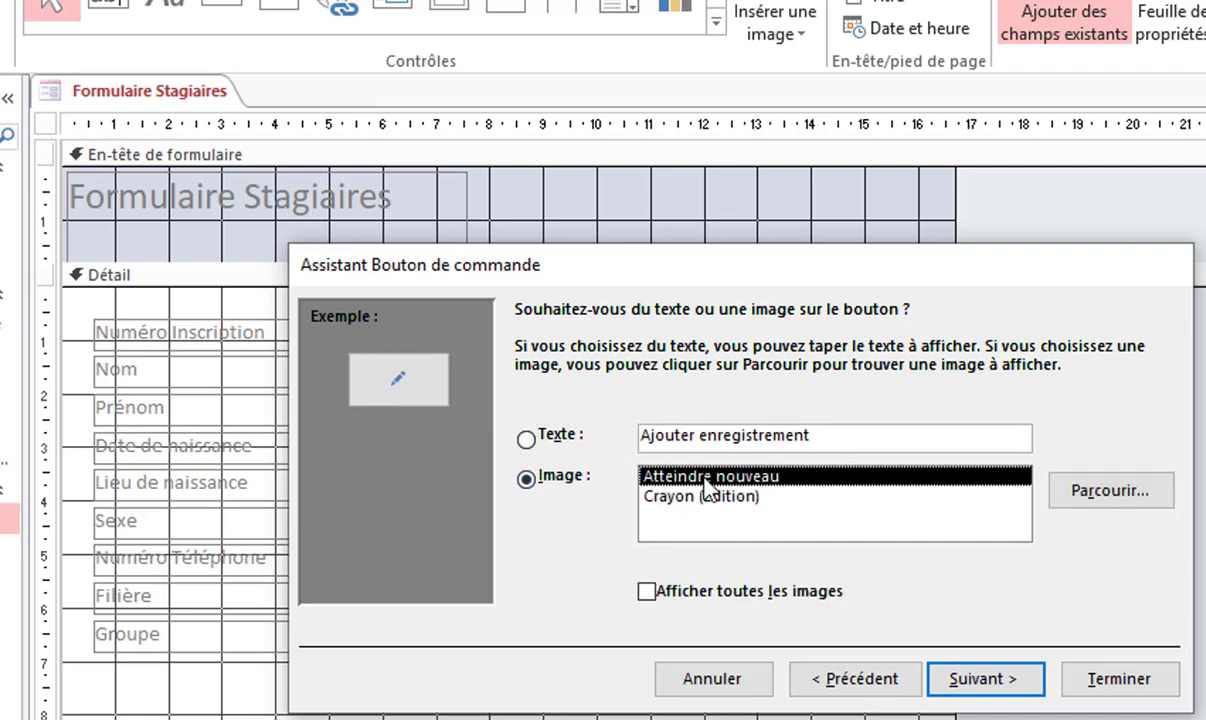
{"action": "left_click", "coordinate": [712, 498]}
{"action": "left_click", "coordinate": [712, 478]}
{"action": "left_click", "coordinate": [715, 496]}
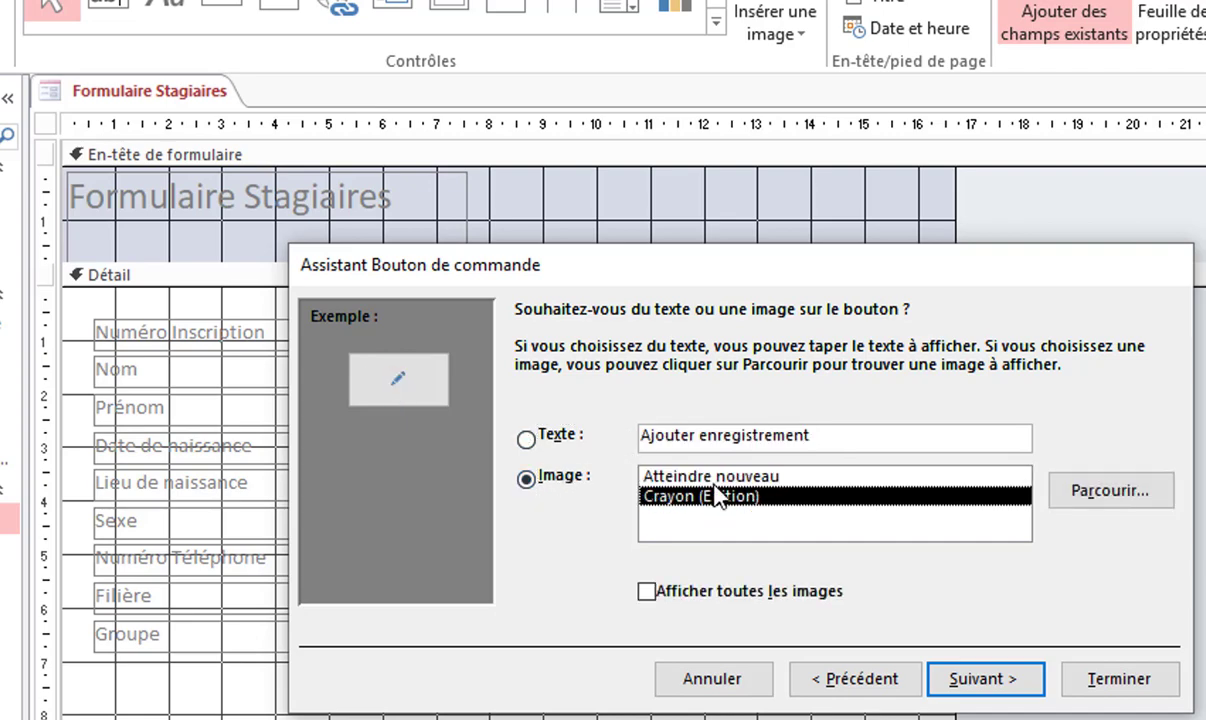
{"action": "left_click", "coordinate": [680, 477]}
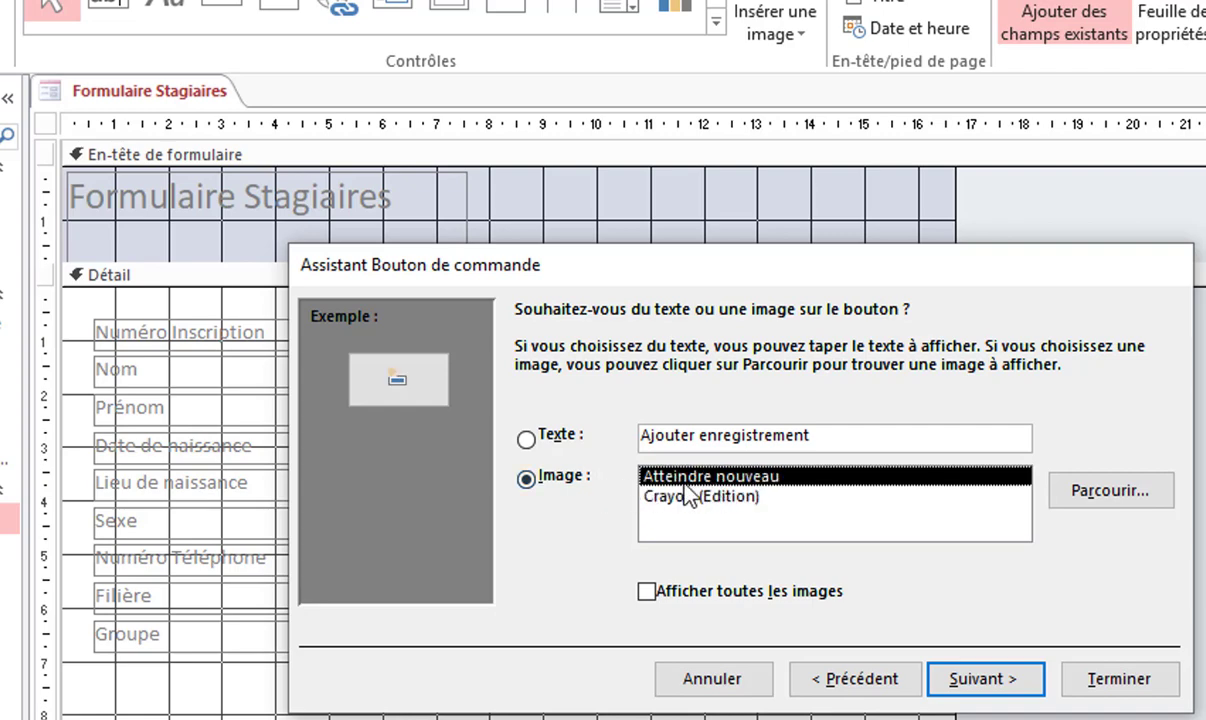
Step: Give the button the text caption "Nouveau Stagiaire" and complete the wizard with the default button name
{"action": "left_click", "coordinate": [540, 436]}
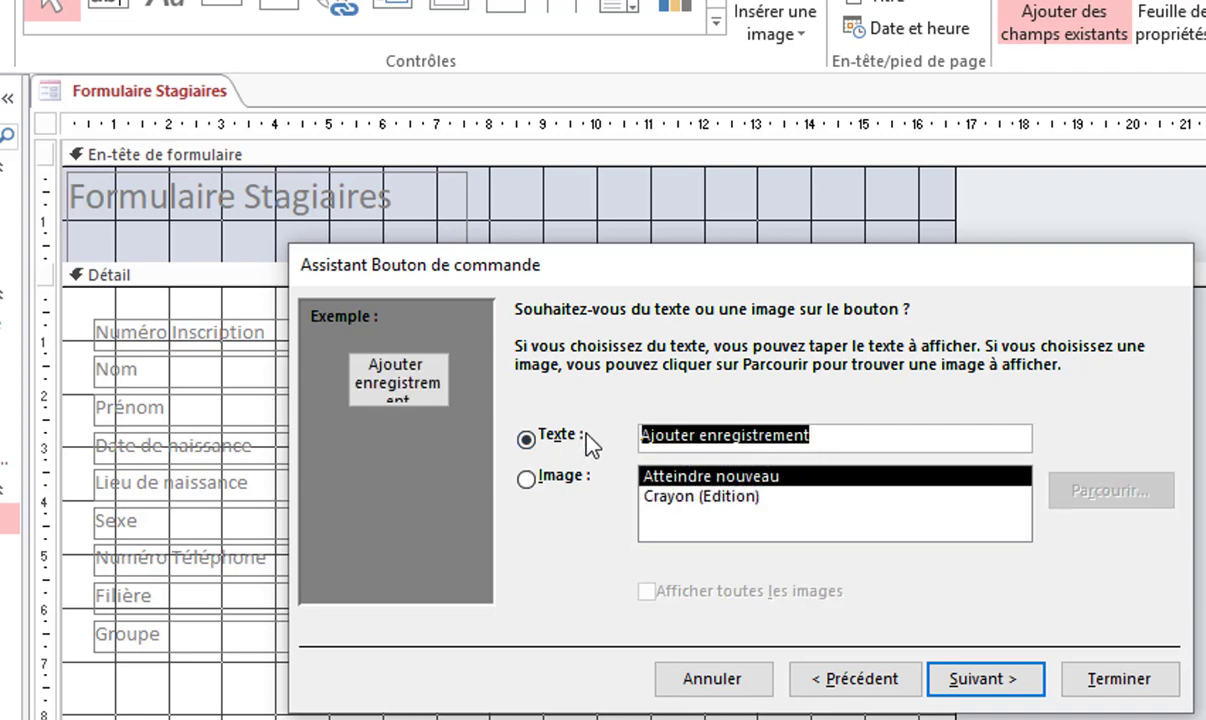
{"action": "type", "text": "No"}
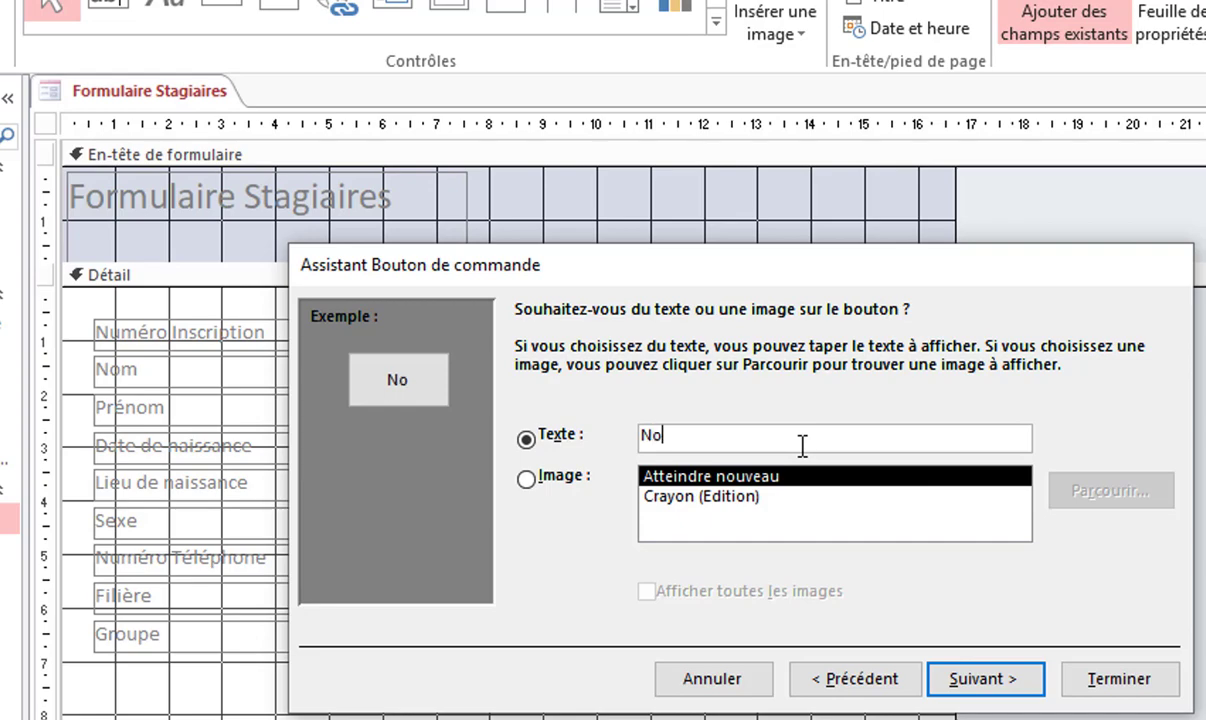
{"action": "type", "text": "uveau "}
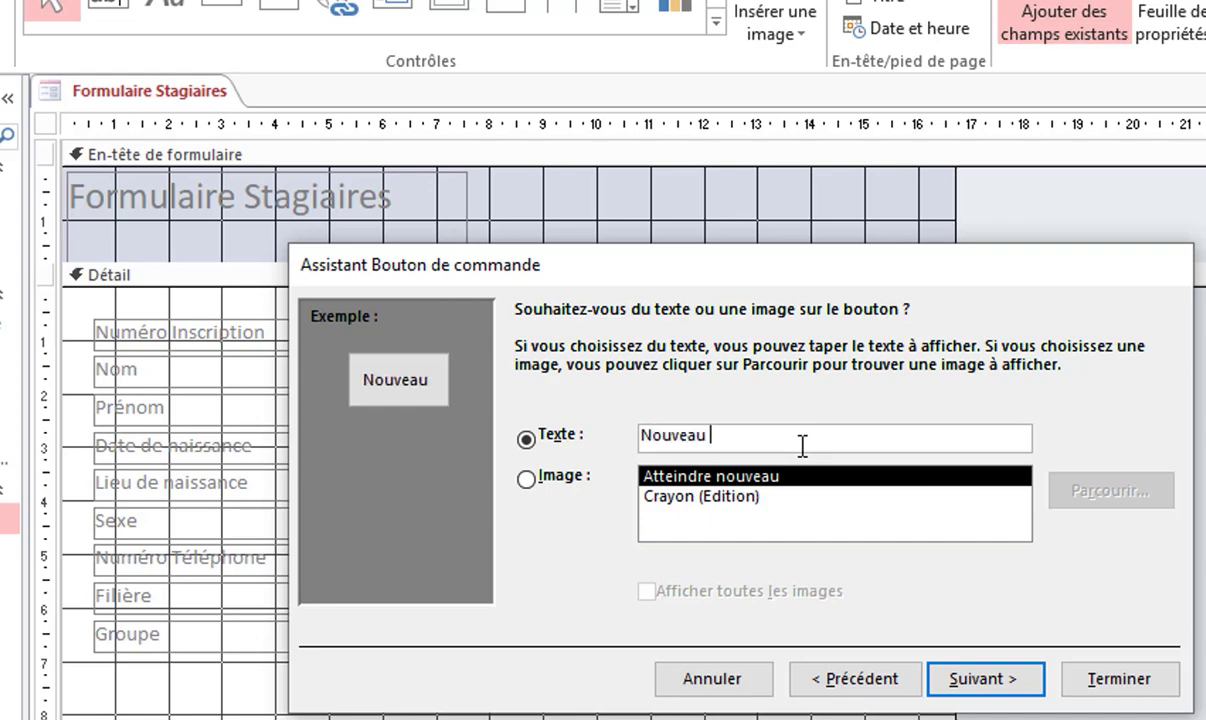
{"action": "type", "text": "Stagiaire"}
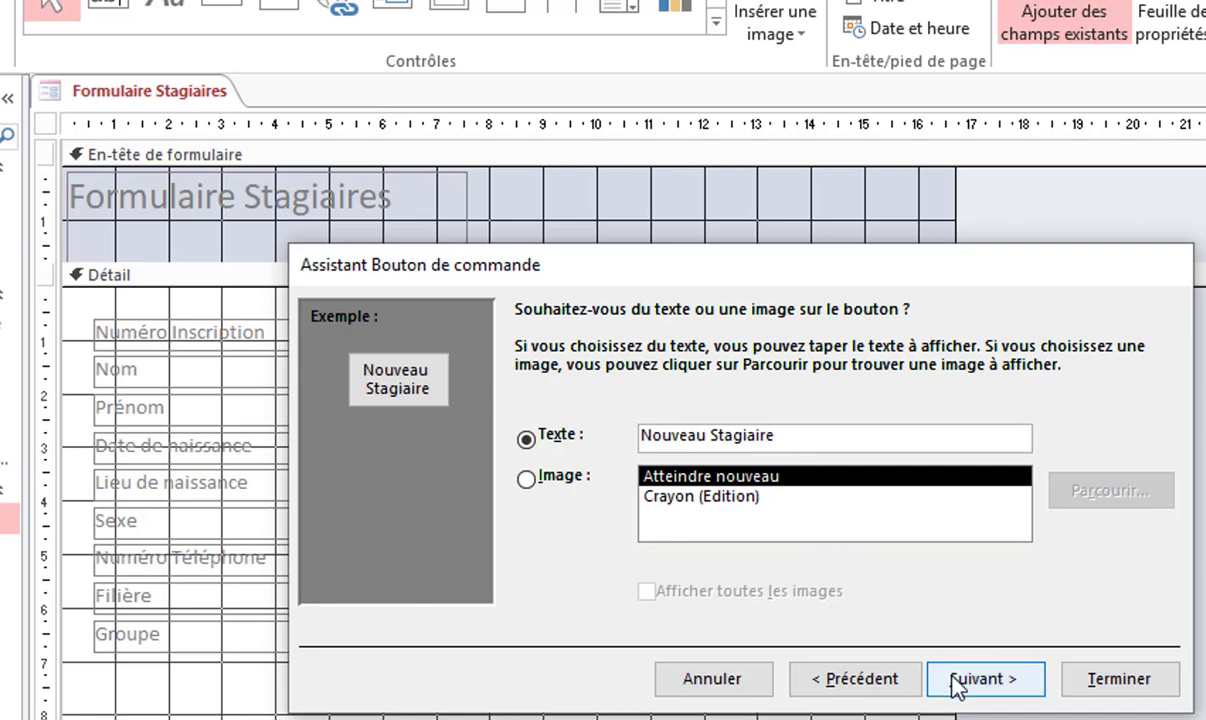
{"action": "left_click", "coordinate": [985, 680]}
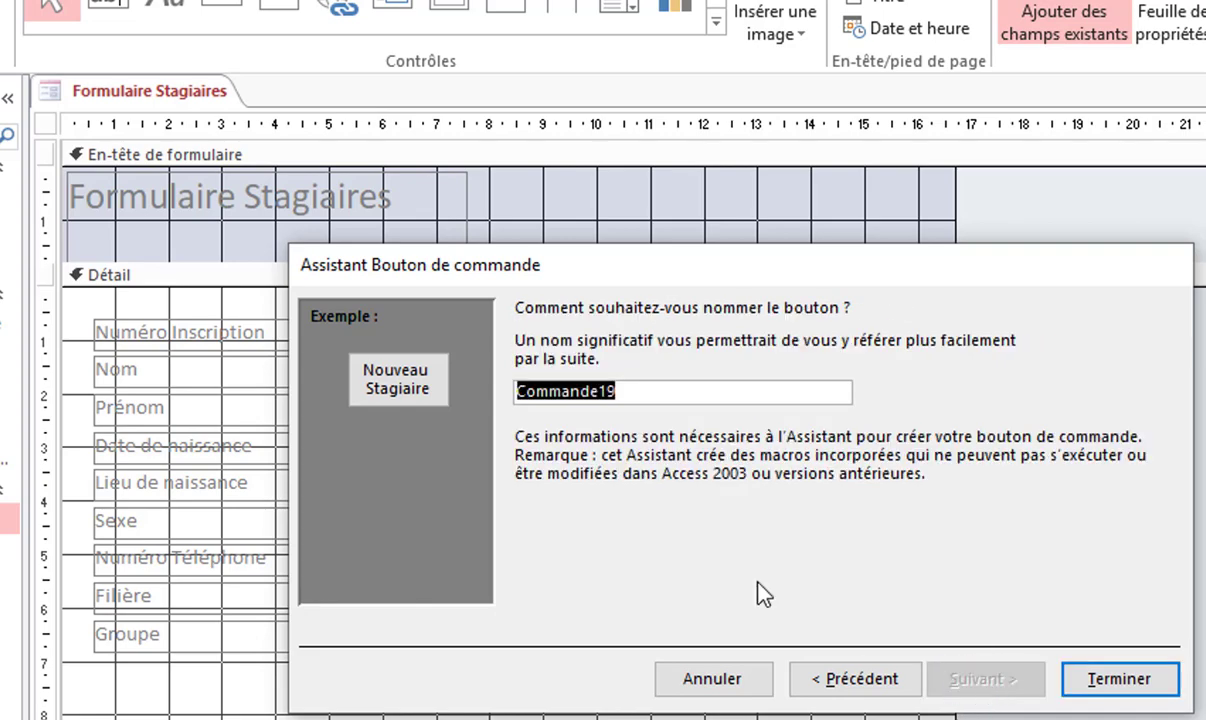
{"action": "left_click", "coordinate": [1100, 684]}
{"action": "left_click", "coordinate": [835, 443]}
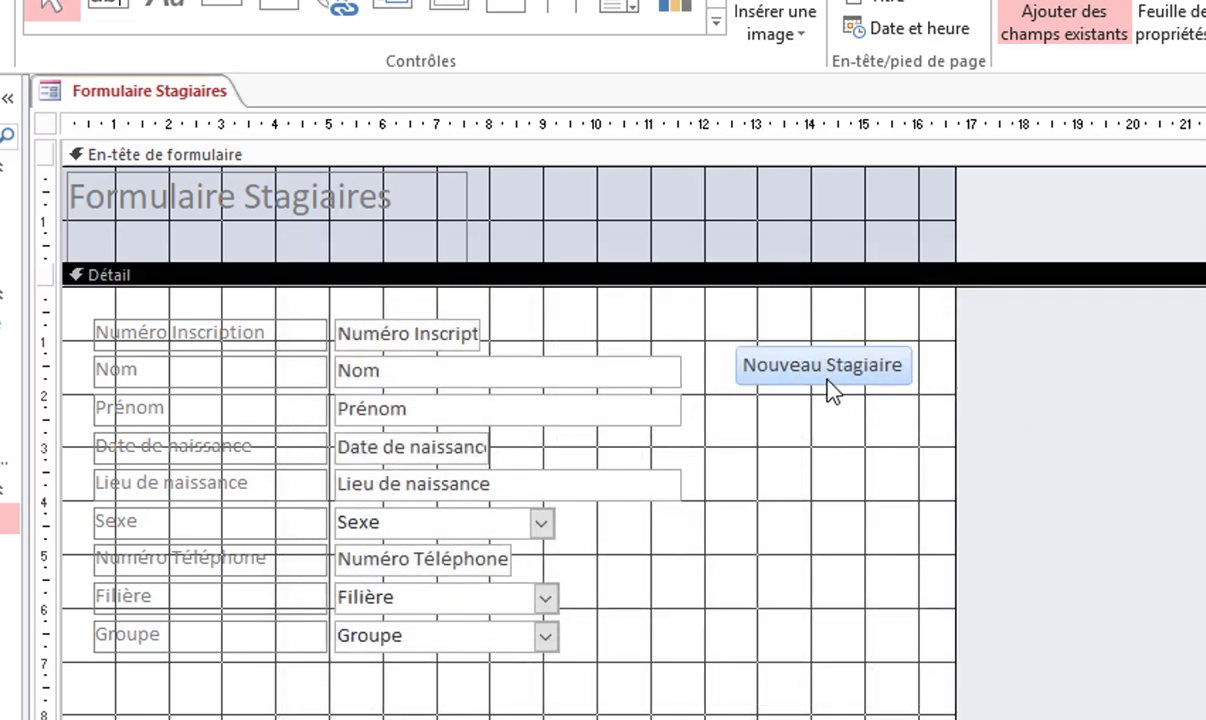
Step: Draw a second button, about 3.4 by 0.9 cm, below Nouveau Stagiaire and assign it Sauvegarder un enregistrement from Opérations sur enreg
{"action": "left_click", "coordinate": [829, 370]}
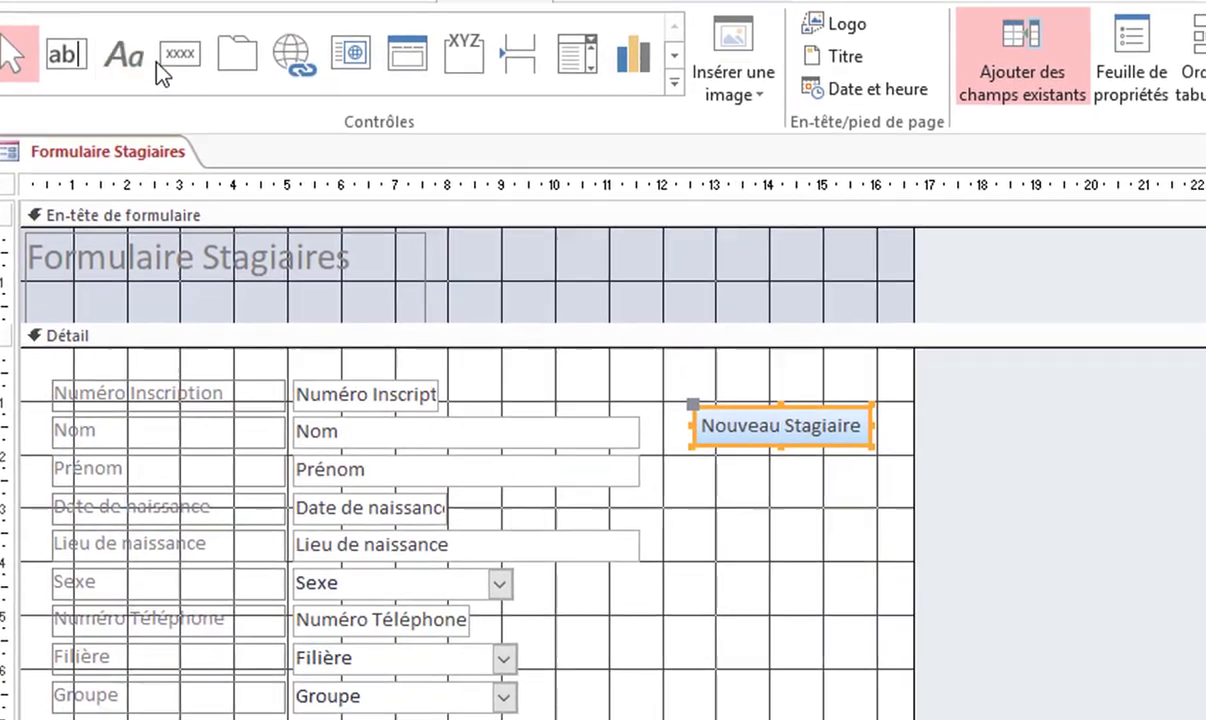
{"action": "left_click", "coordinate": [228, 77]}
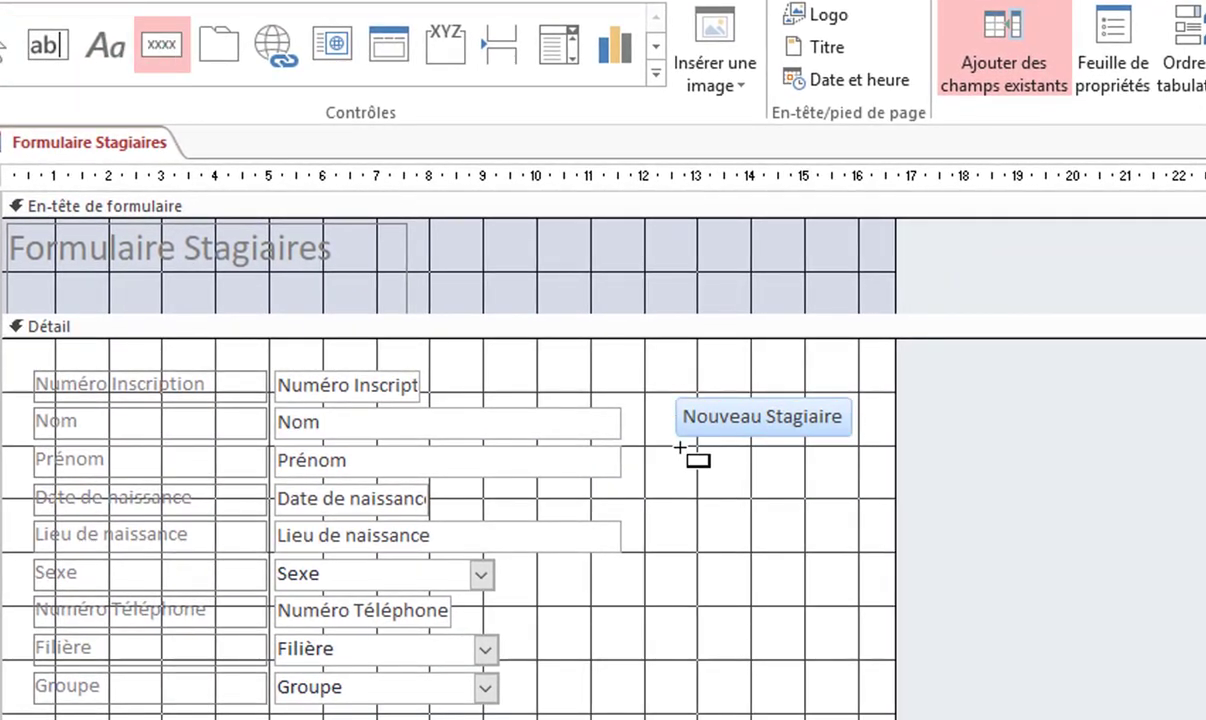
{"action": "left_click_drag", "start_coordinate": [676, 444], "coordinate": [858, 493]}
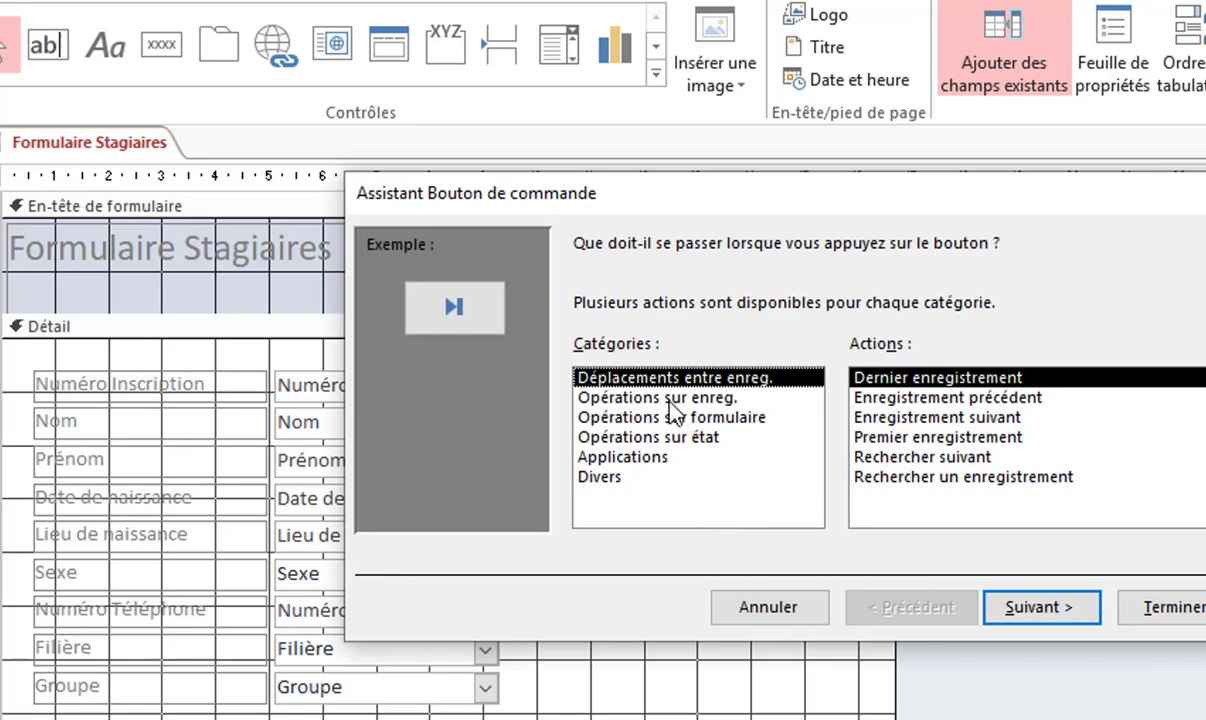
{"action": "left_click", "coordinate": [672, 400]}
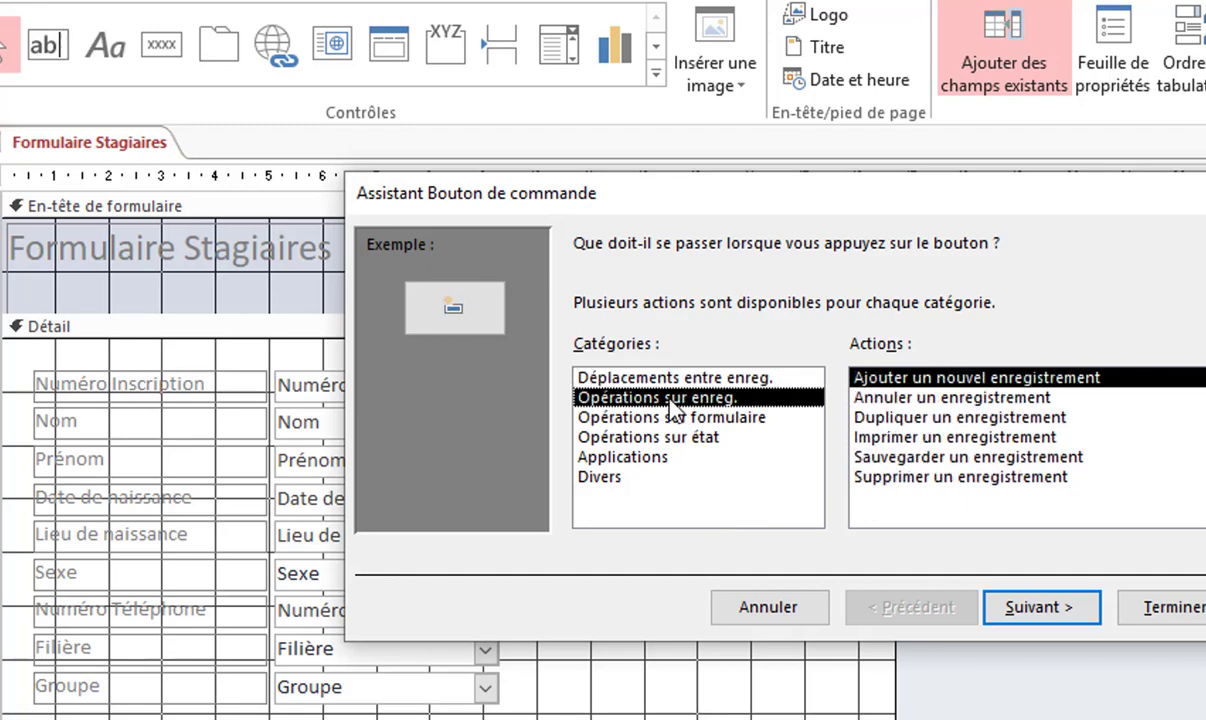
{"action": "left_click", "coordinate": [933, 458]}
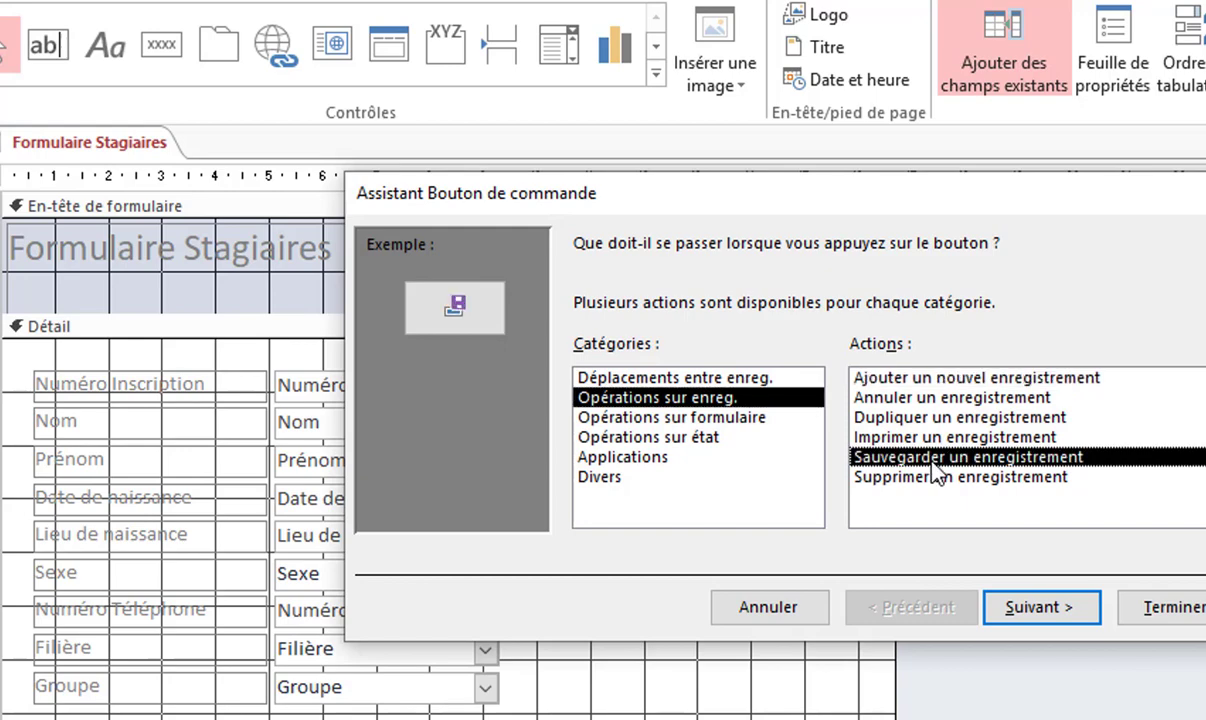
{"action": "left_click", "coordinate": [1066, 608]}
Step: Give the second button the text caption "Enregistrer" and complete the wizard with the default button name
{"action": "key", "text": "Up"}
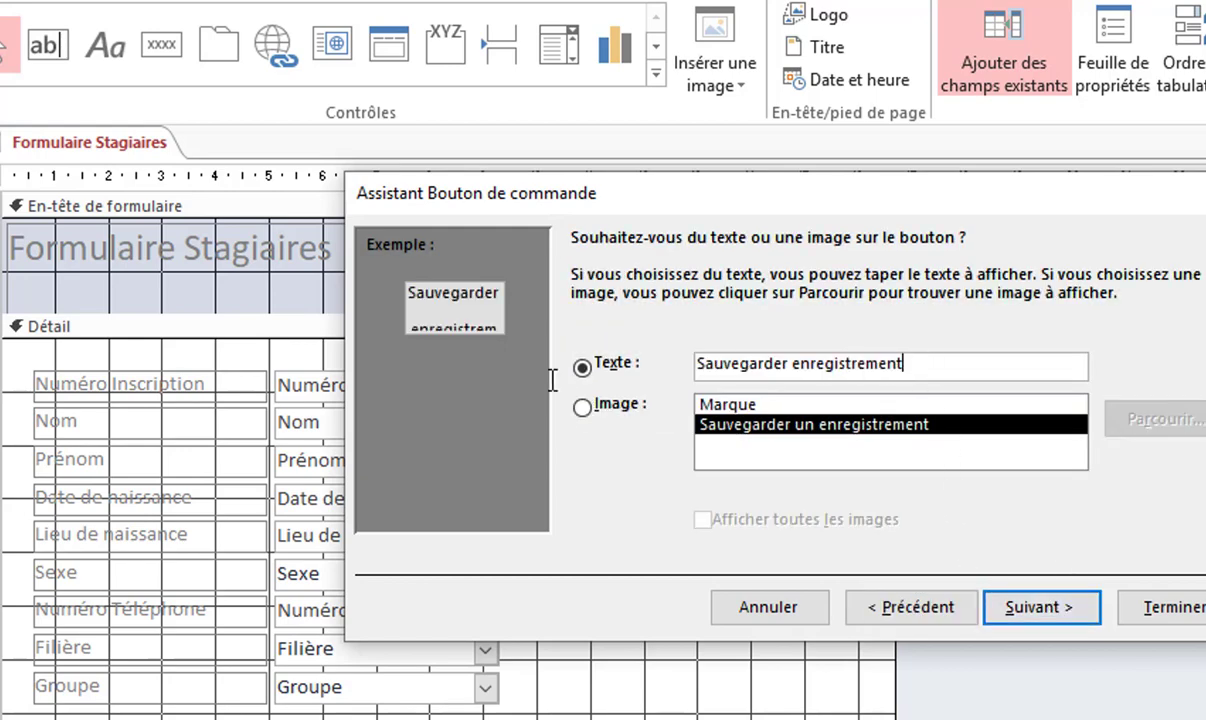
{"action": "left_click_drag", "start_coordinate": [905, 366], "coordinate": [644, 364]}
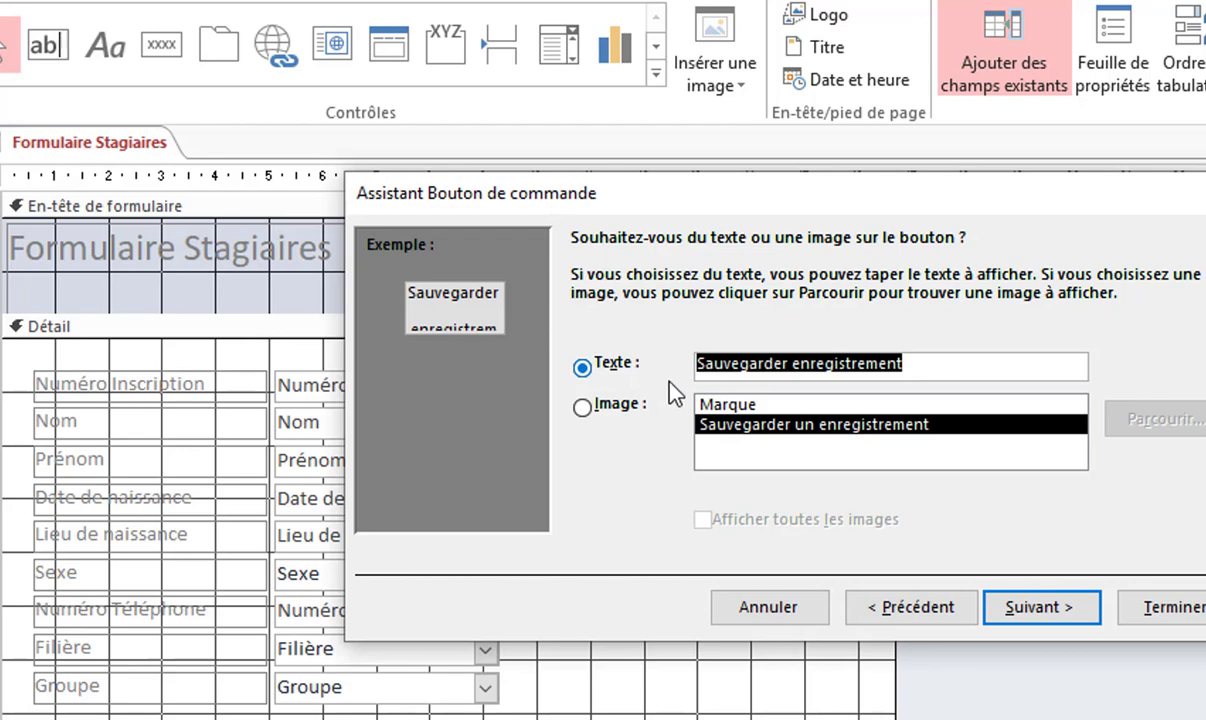
{"action": "type", "text": "Enreg"}
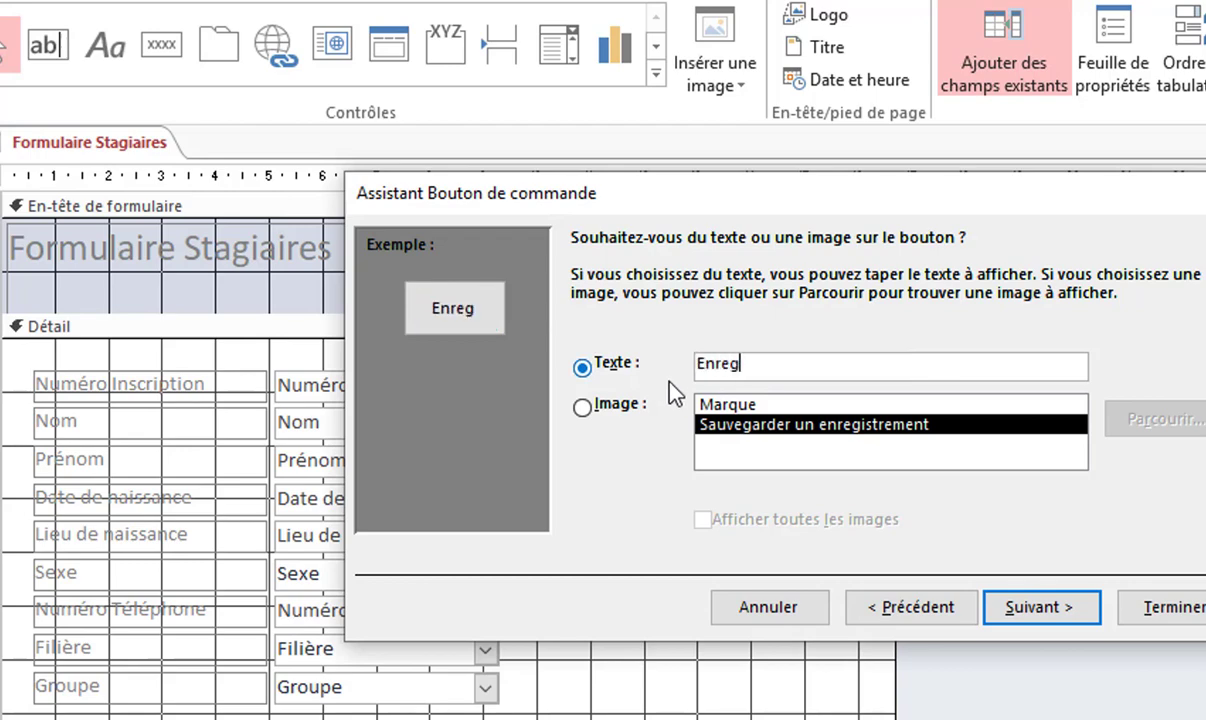
{"action": "type", "text": "istrer"}
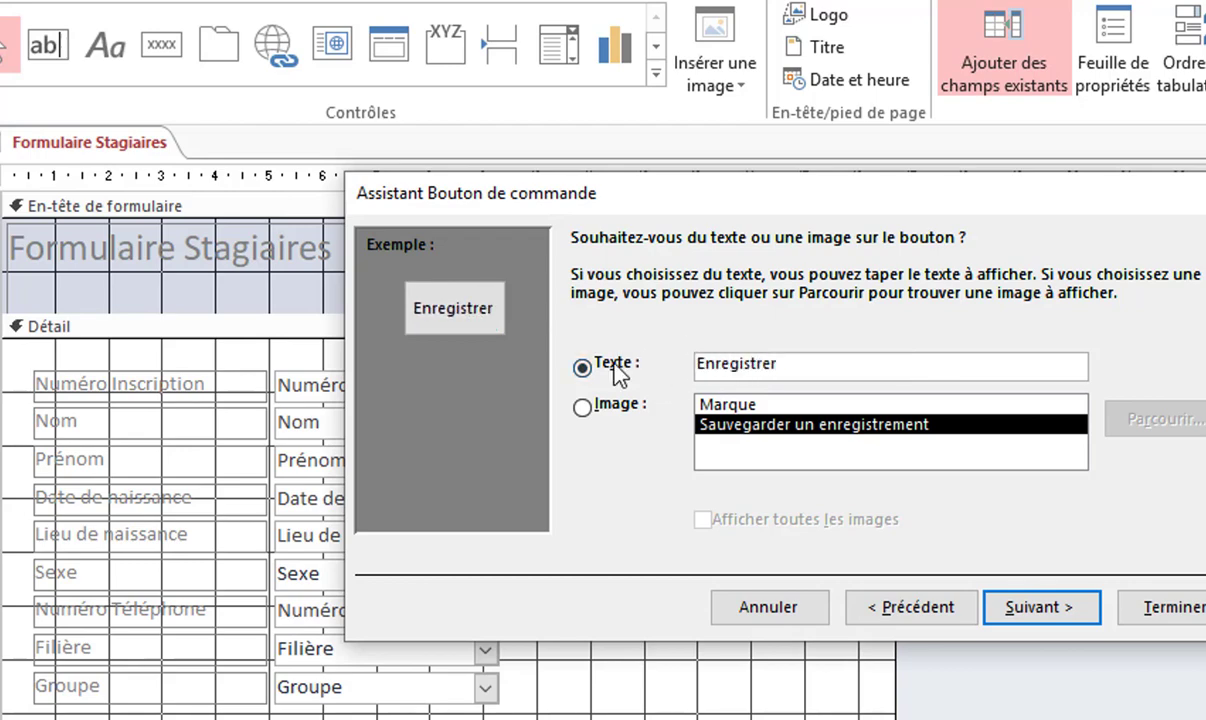
{"action": "left_click", "coordinate": [593, 410]}
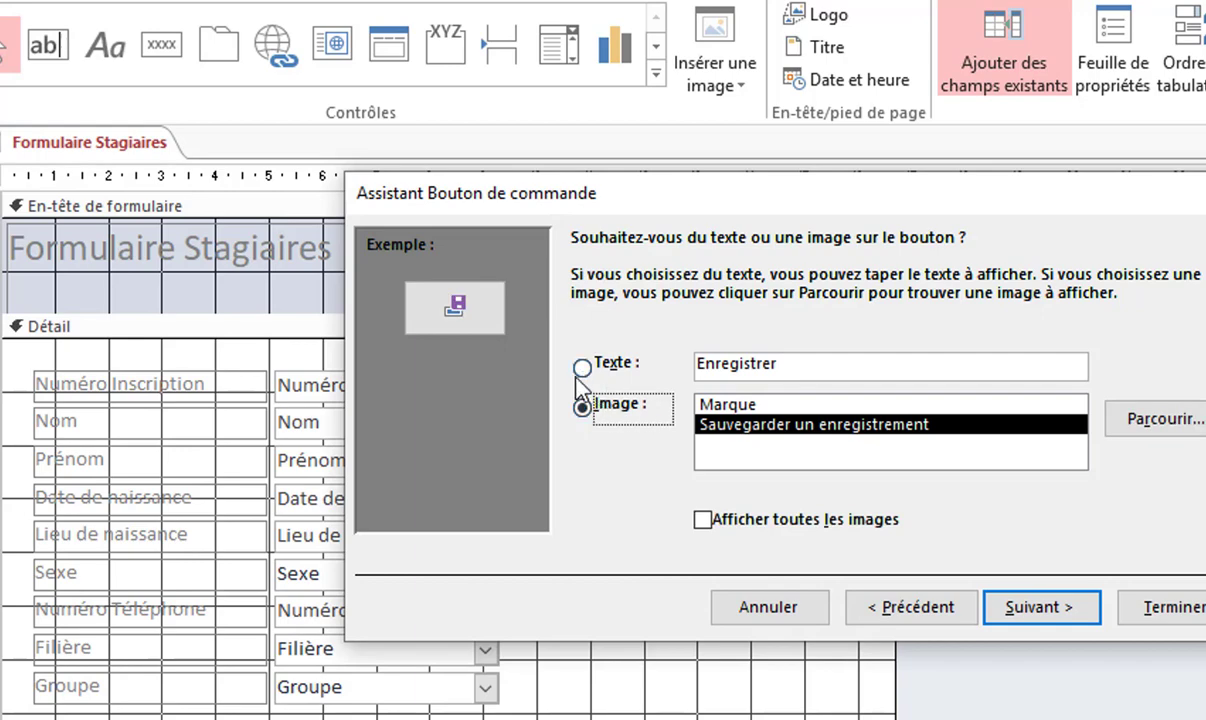
{"action": "left_click", "coordinate": [616, 374]}
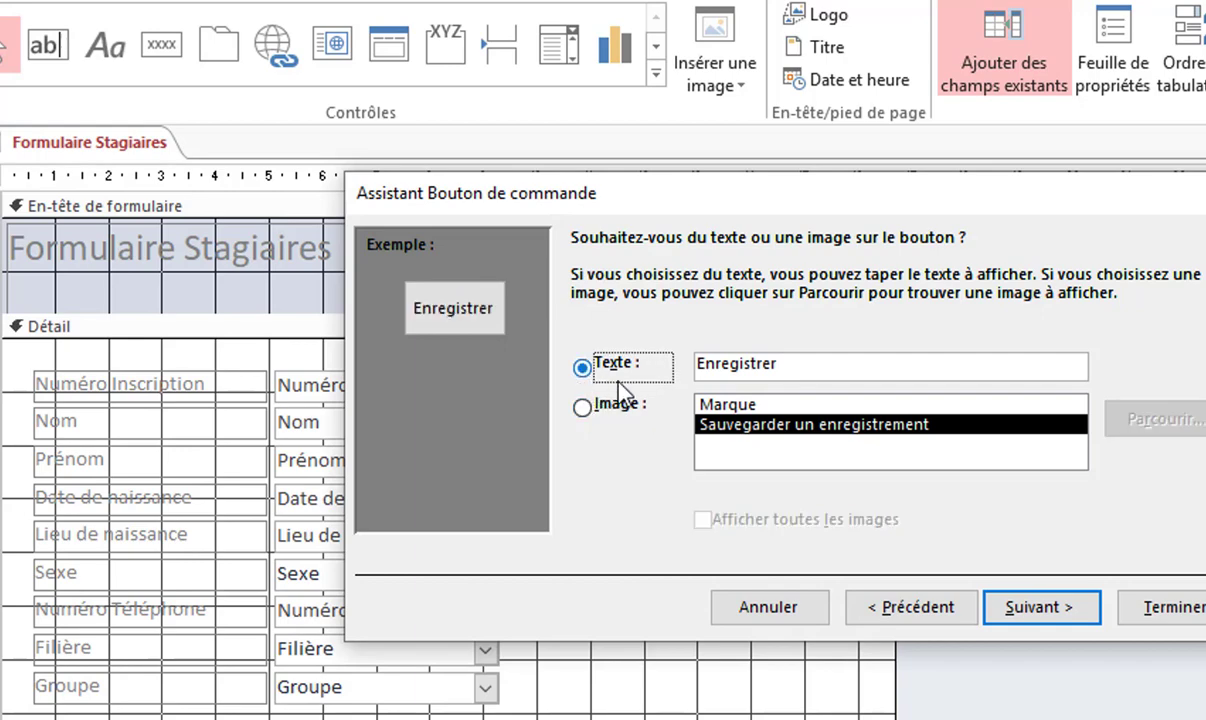
{"action": "left_click", "coordinate": [1022, 612]}
{"action": "left_click", "coordinate": [1135, 607]}
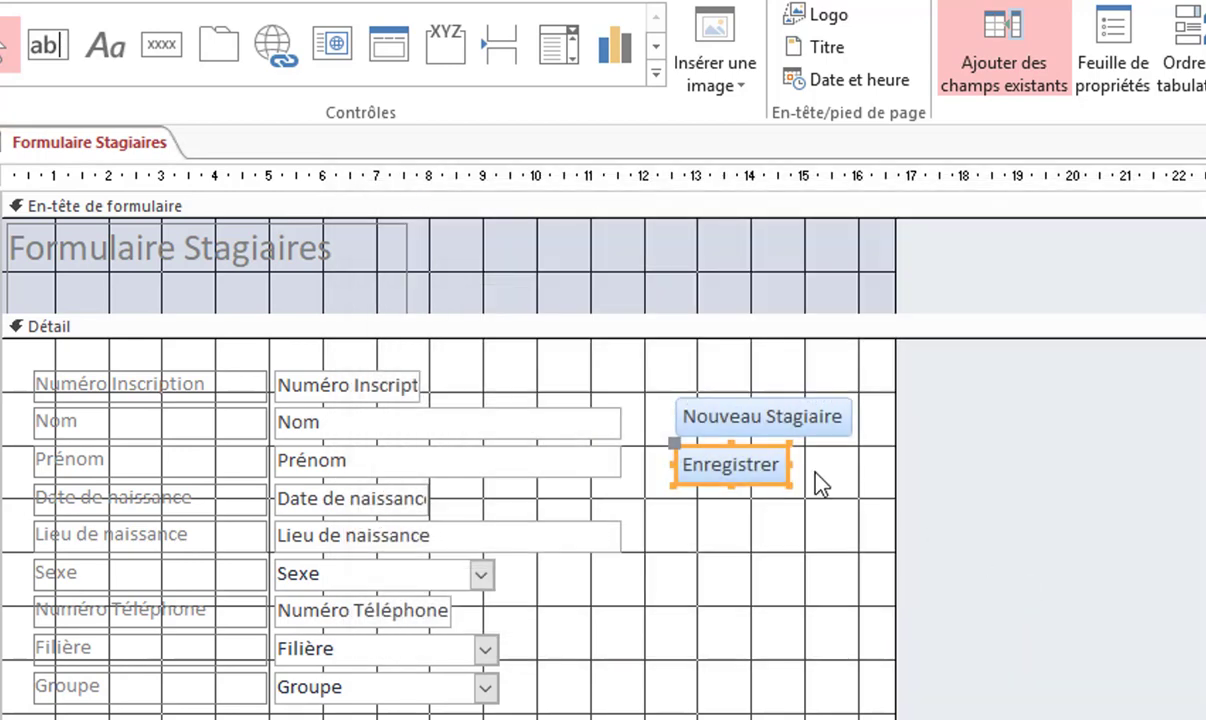
Step: Widen the Enregistrer button to about 3.2 cm, nearly matching the Nouveau Stagiaire button above it
{"action": "left_click_drag", "start_coordinate": [787, 468], "coordinate": [849, 465]}
{"action": "left_click", "coordinate": [841, 470]}
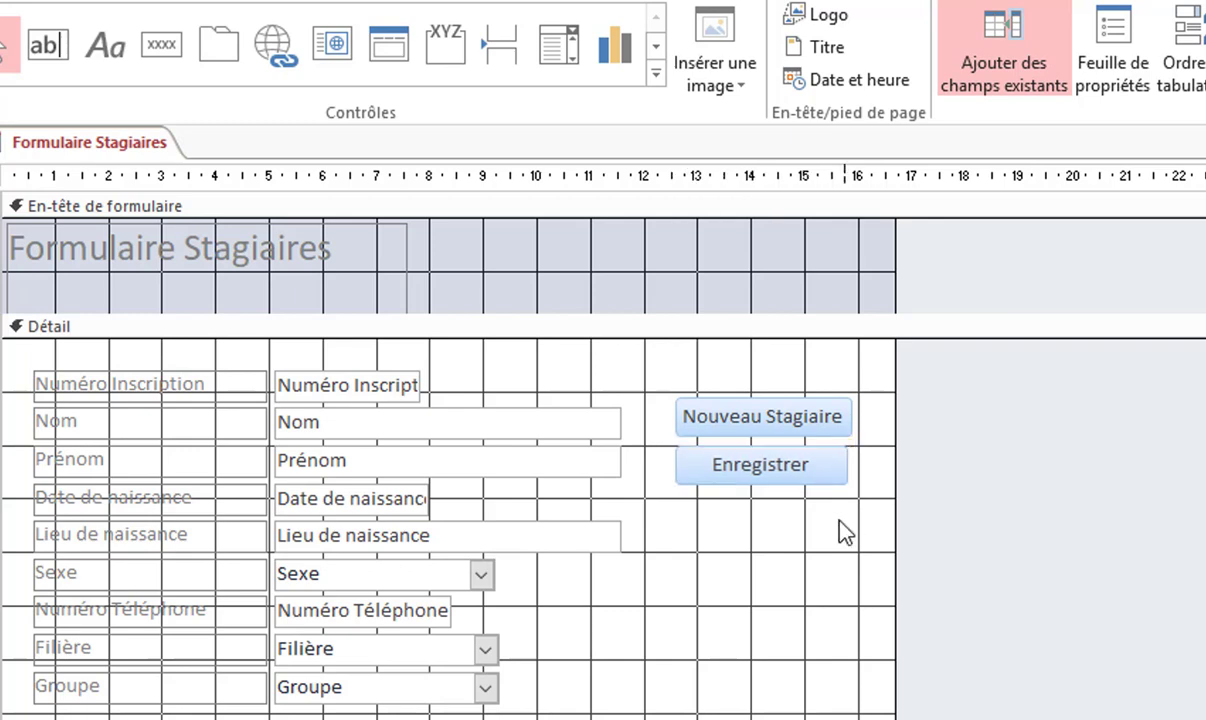
{"action": "left_click", "coordinate": [759, 471]}
Step: Draw a third button, about 3.3 by 0.9 cm, below Enregistrer and assign it Supprimer un enregistrement from Opérations sur enreg
{"action": "left_click", "coordinate": [161, 44]}
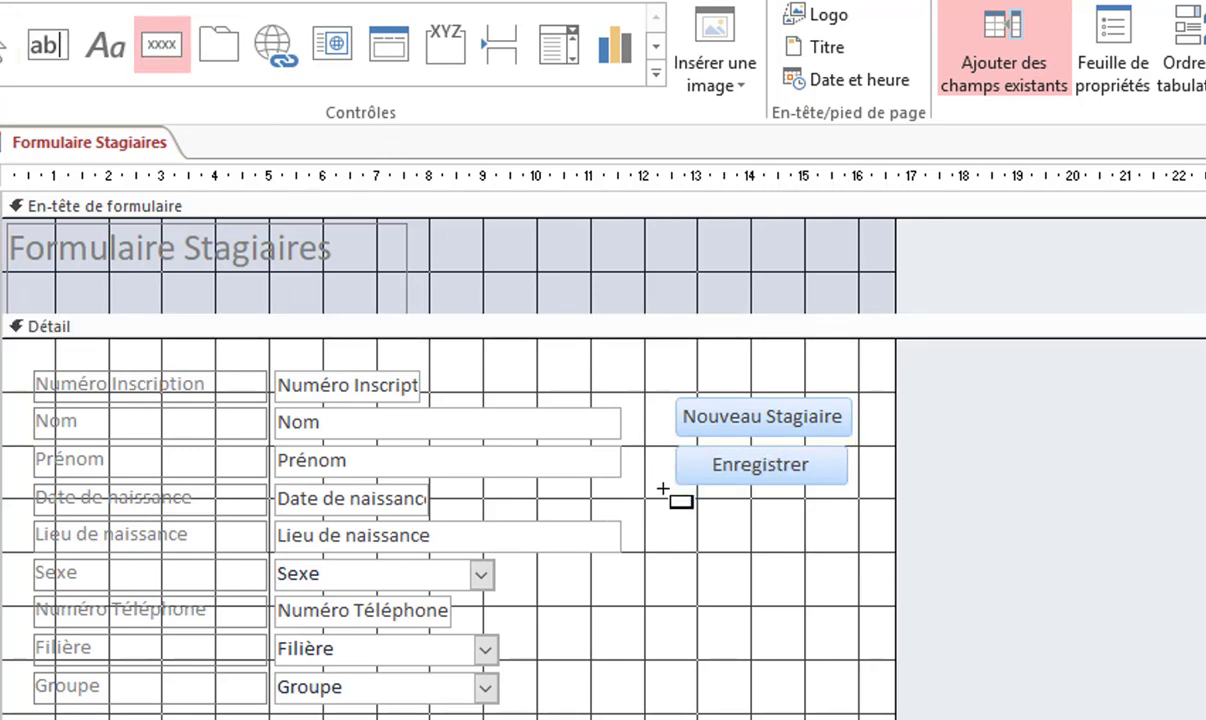
{"action": "left_click_drag", "start_coordinate": [676, 501], "coordinate": [850, 548]}
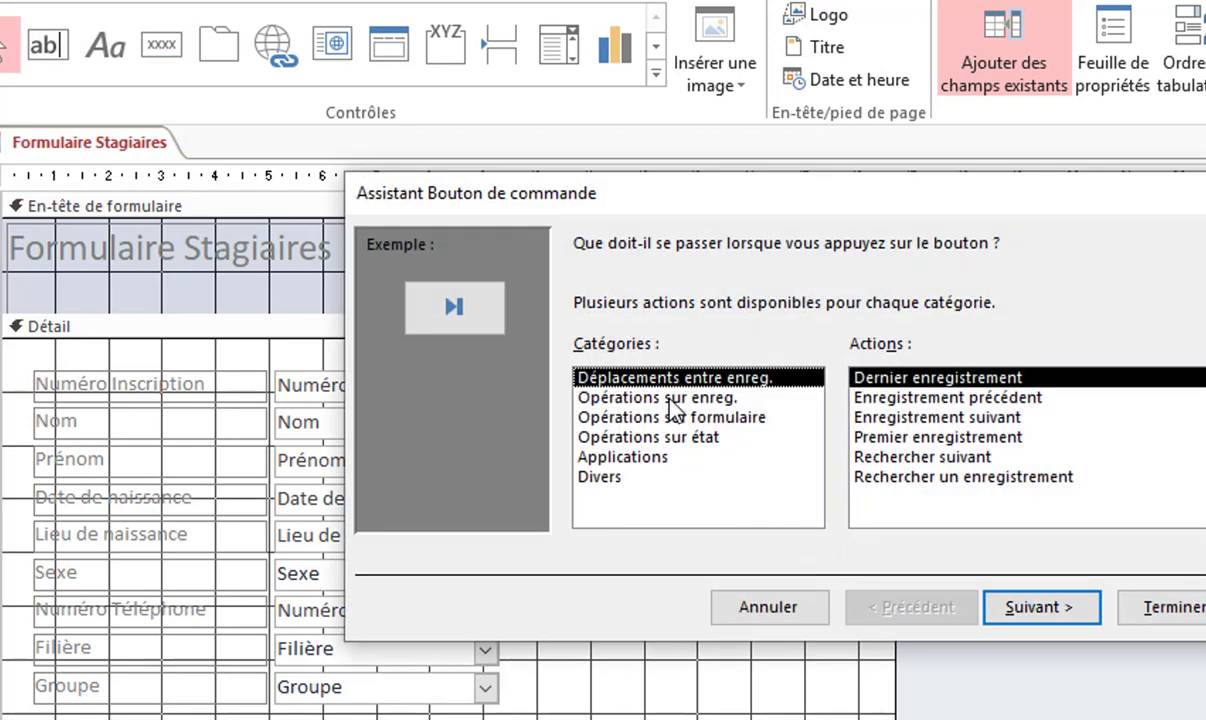
{"action": "left_click", "coordinate": [684, 404]}
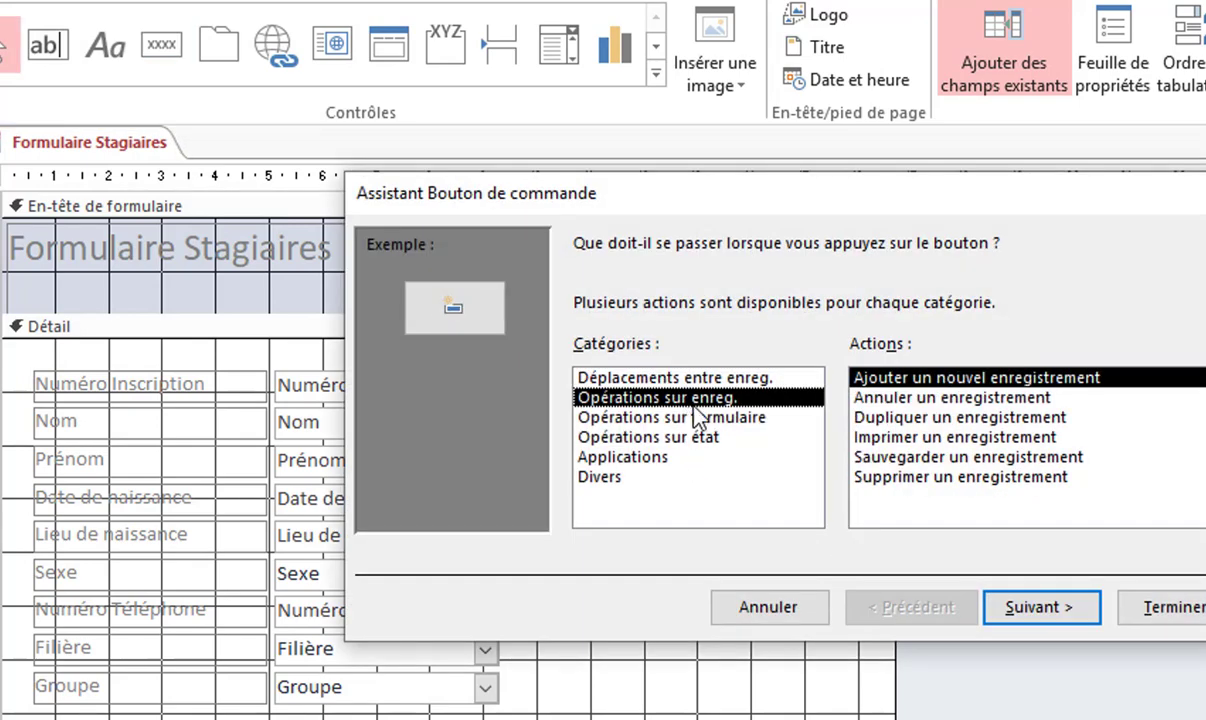
{"action": "left_click", "coordinate": [900, 477]}
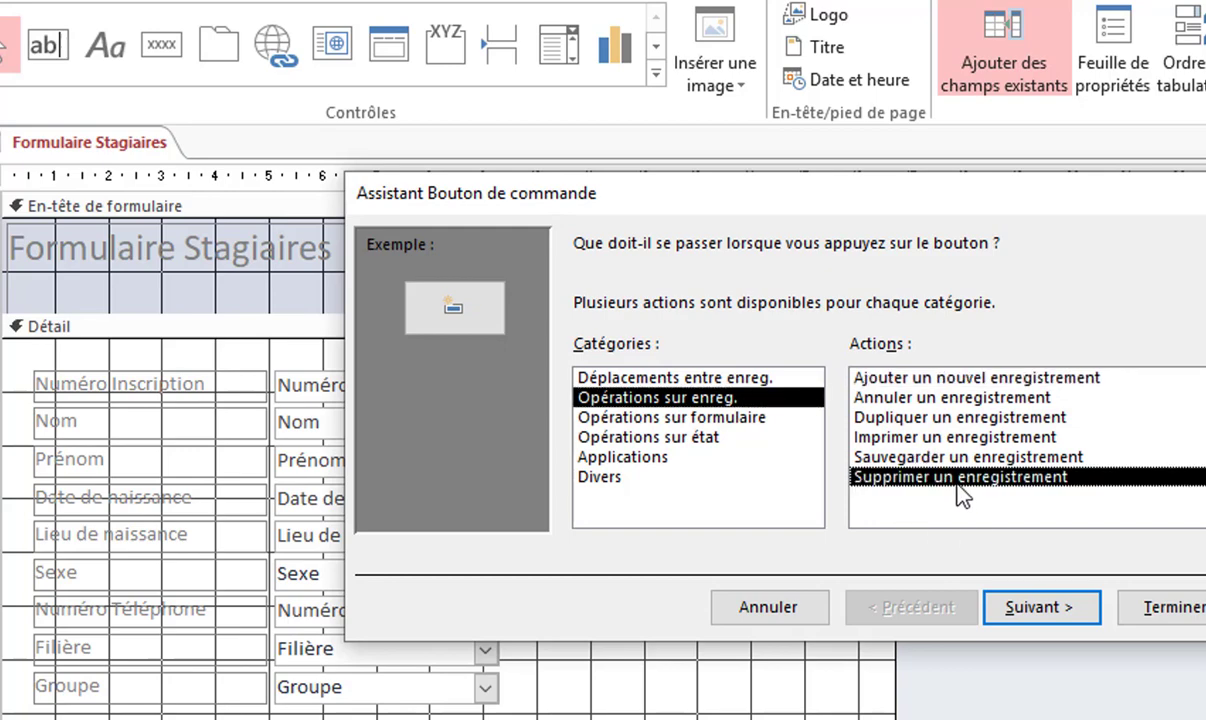
{"action": "left_click", "coordinate": [1043, 609]}
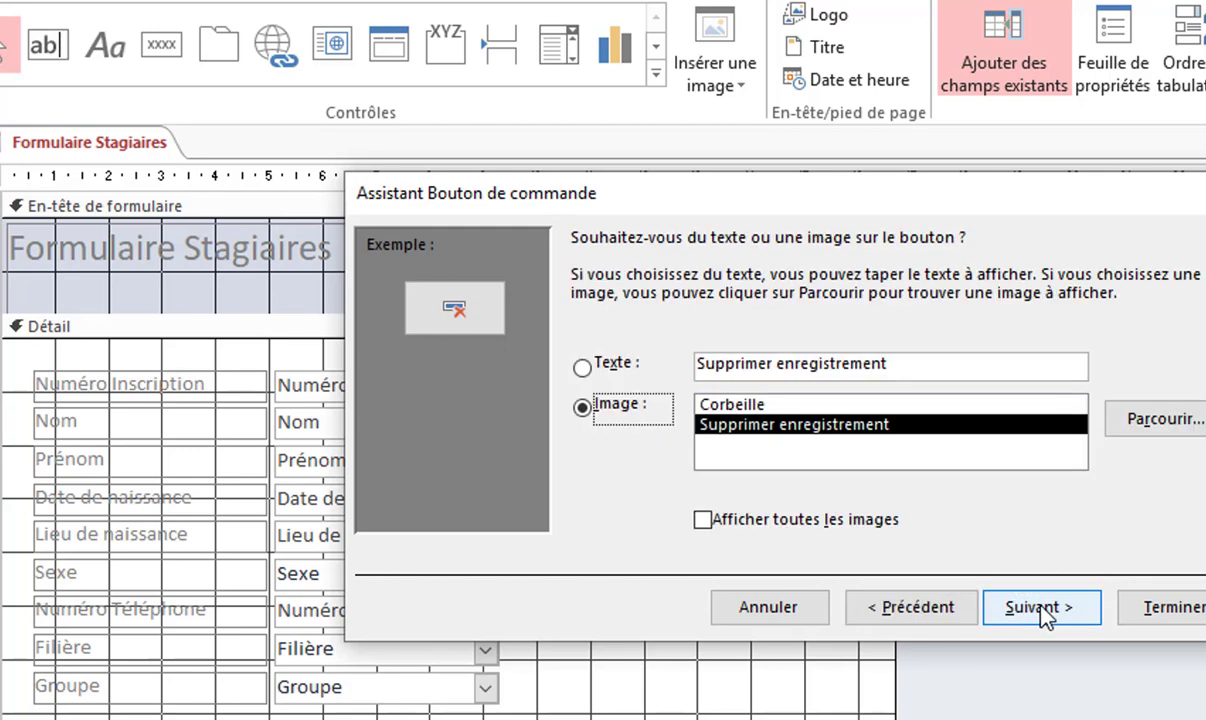
Step: Give the third button the text caption "Supprimer" and complete the wizard with the default button name
{"action": "double_click", "coordinate": [867, 366]}
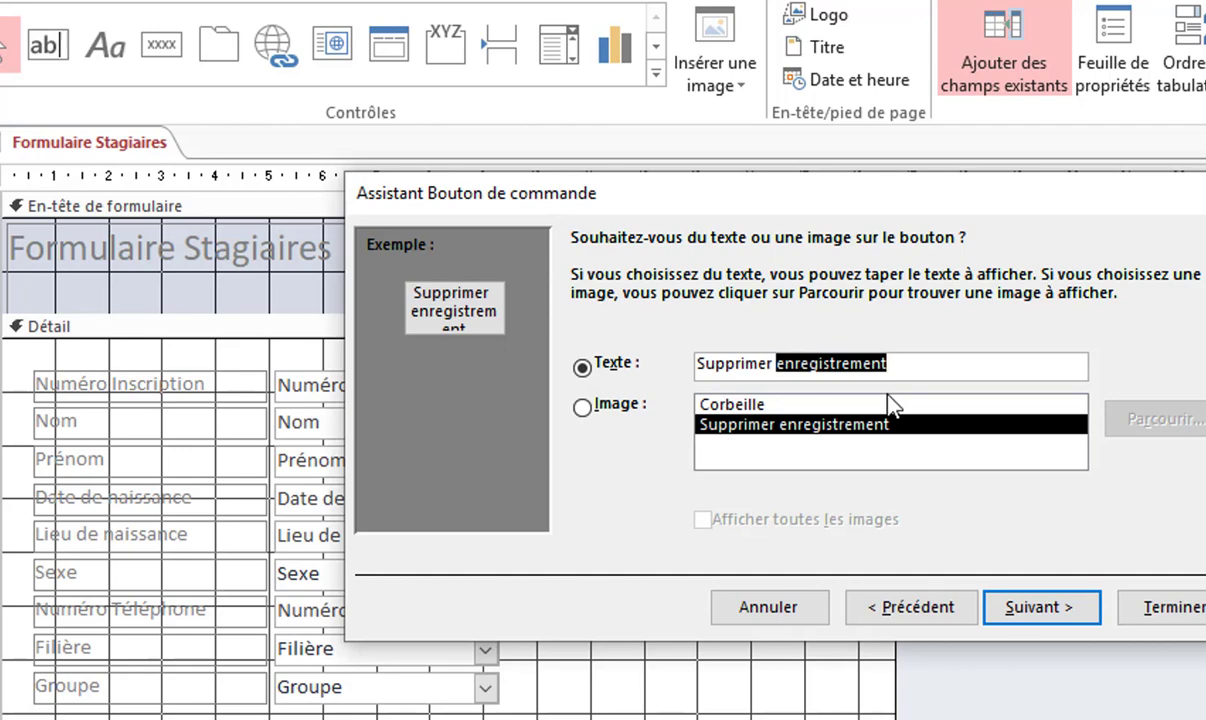
{"action": "key", "text": "BackSpace"}
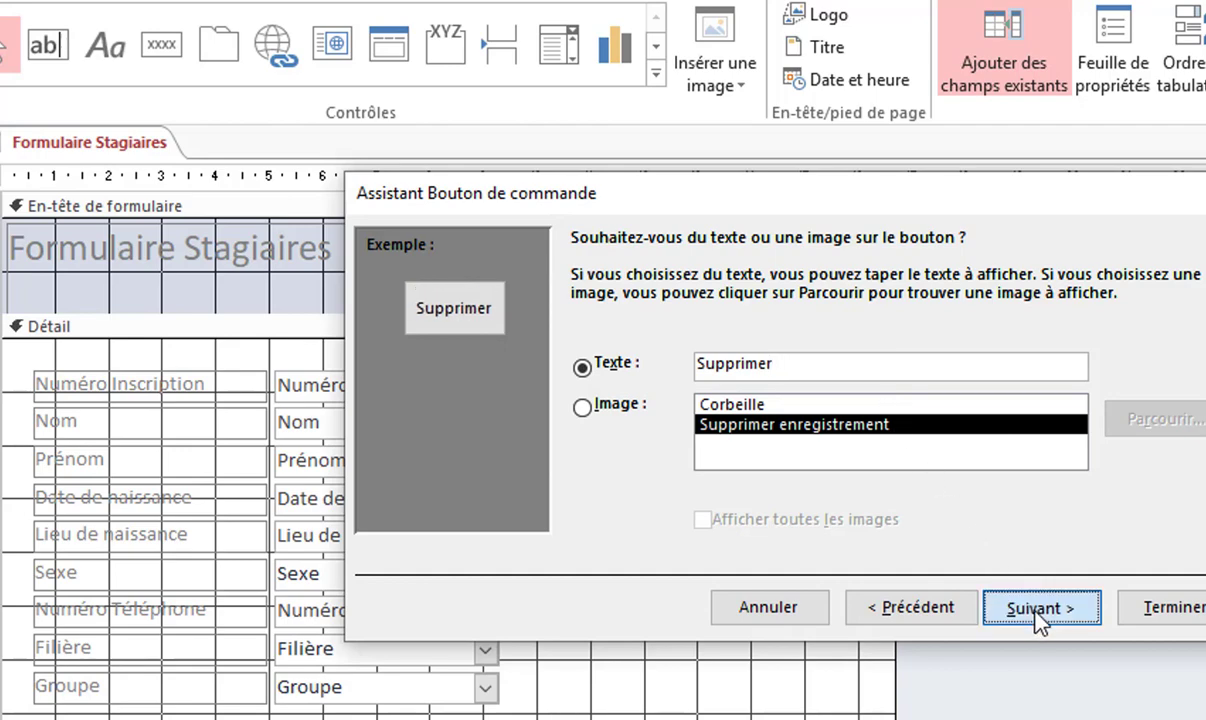
{"action": "left_click", "coordinate": [1040, 608]}
{"action": "left_click", "coordinate": [1125, 683]}
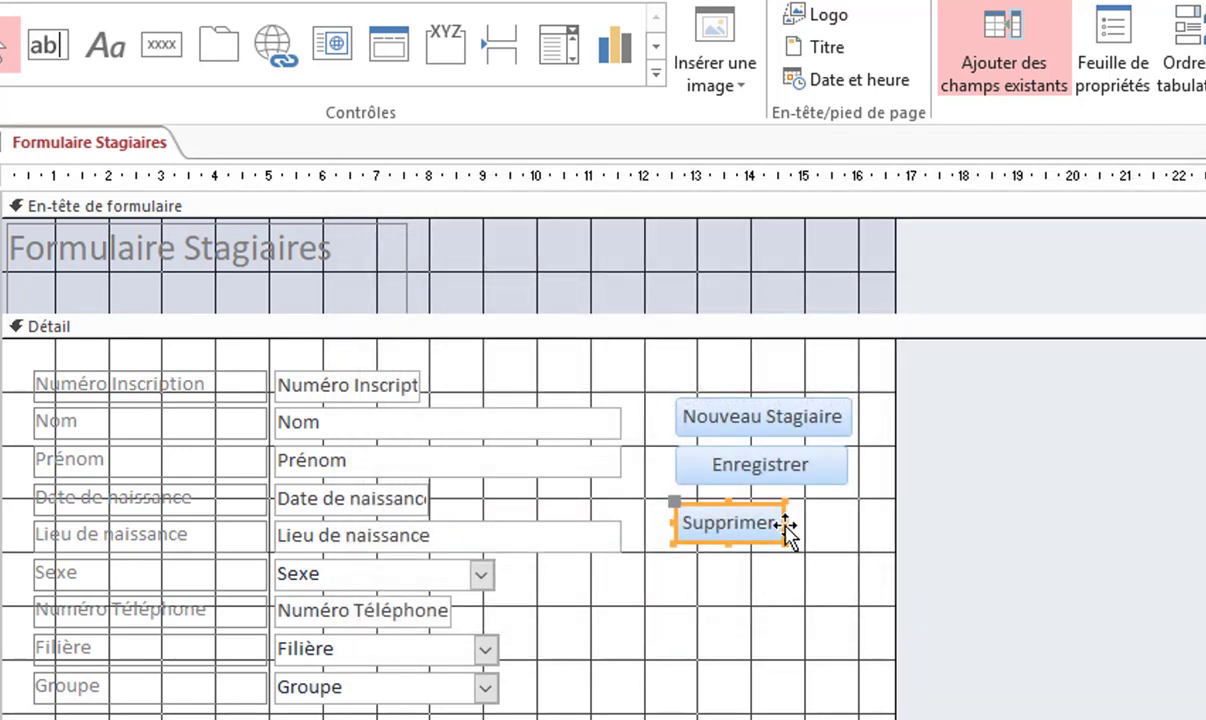
Step: Widen the Supprimer button to about 3.2 cm, matching the Enregistrer button above it
{"action": "left_click_drag", "start_coordinate": [785, 523], "coordinate": [850, 524]}
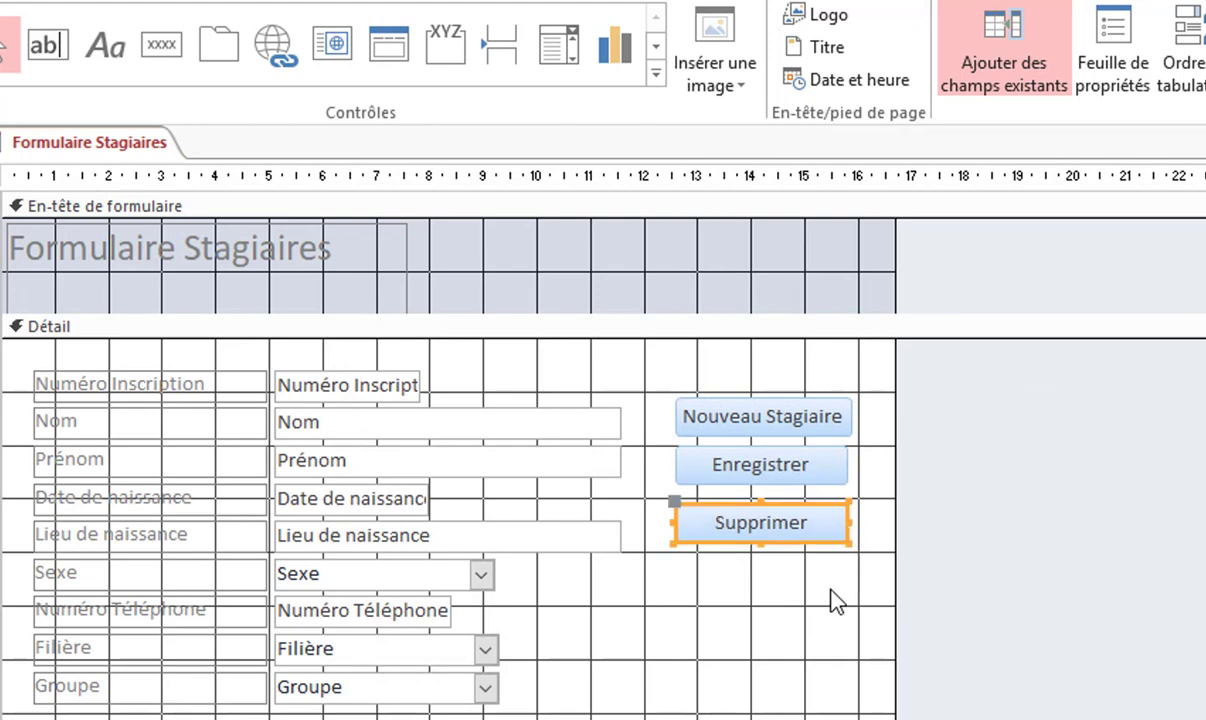
{"action": "left_click", "coordinate": [836, 601]}
{"action": "left_click", "coordinate": [829, 423]}
{"action": "left_click", "coordinate": [832, 472]}
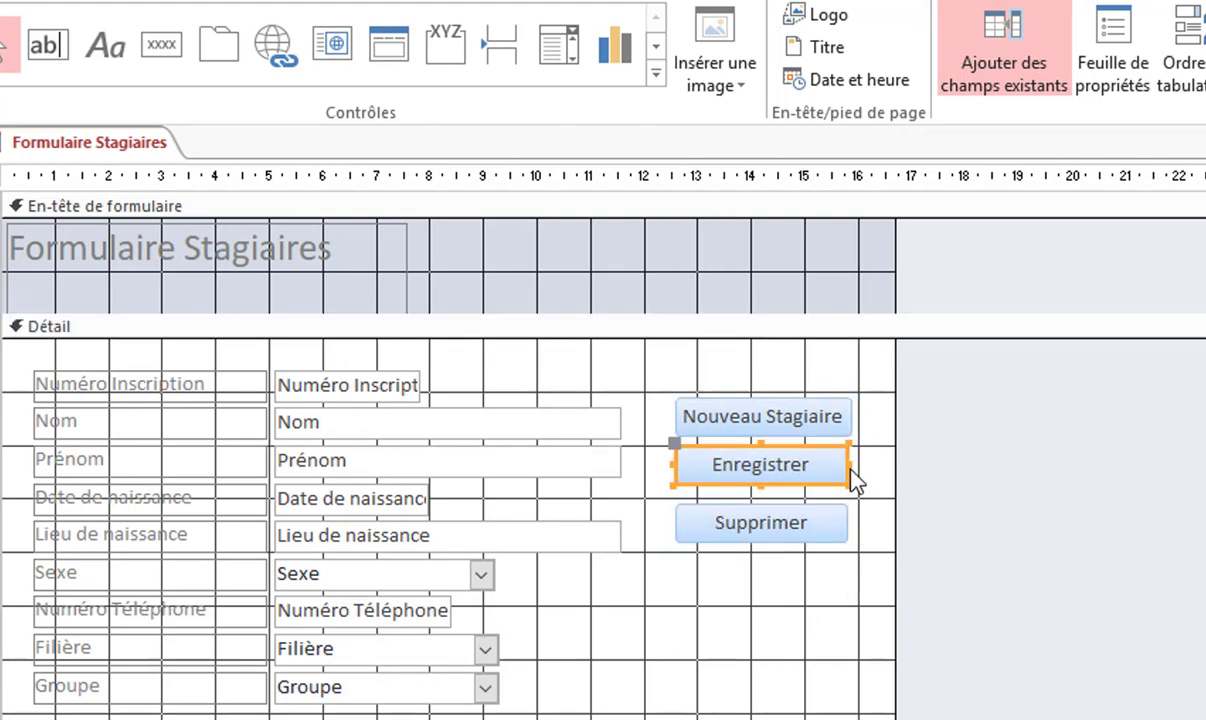
{"action": "left_click_drag", "start_coordinate": [675, 445], "coordinate": [679, 449]}
{"action": "left_click", "coordinate": [700, 511]}
{"action": "left_click_drag", "start_coordinate": [677, 502], "coordinate": [678, 503]}
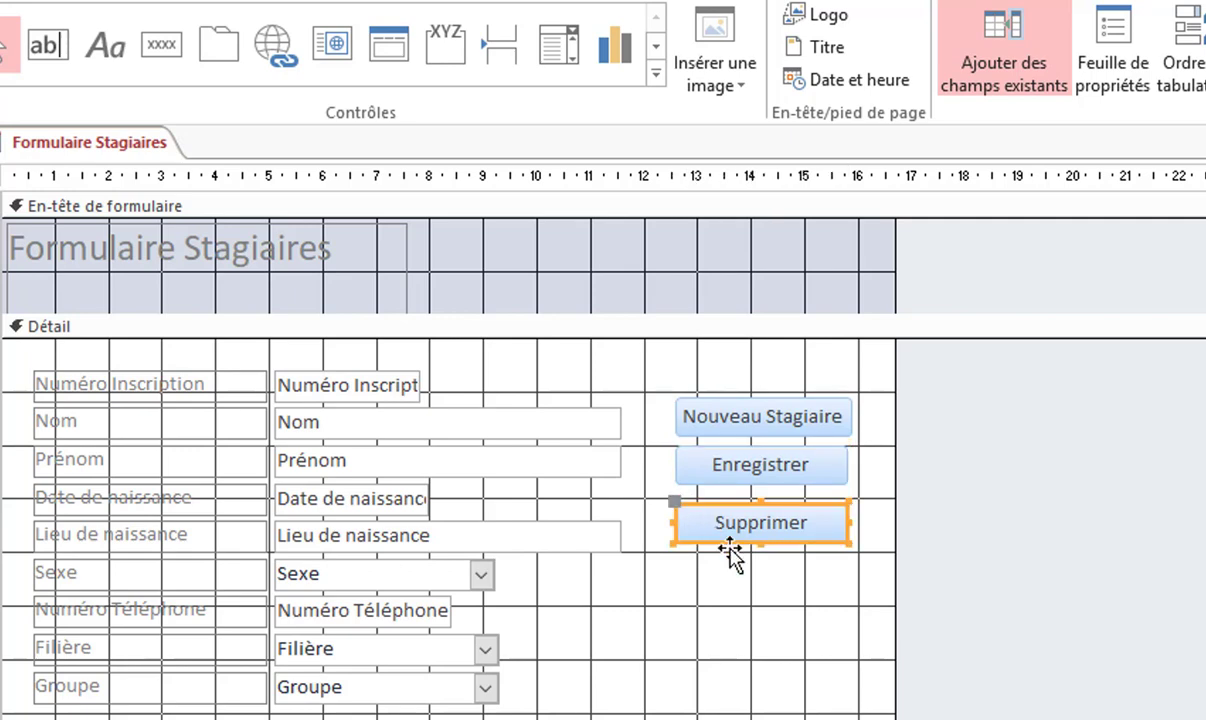
{"action": "left_click", "coordinate": [785, 600]}
{"action": "left_click", "coordinate": [770, 418]}
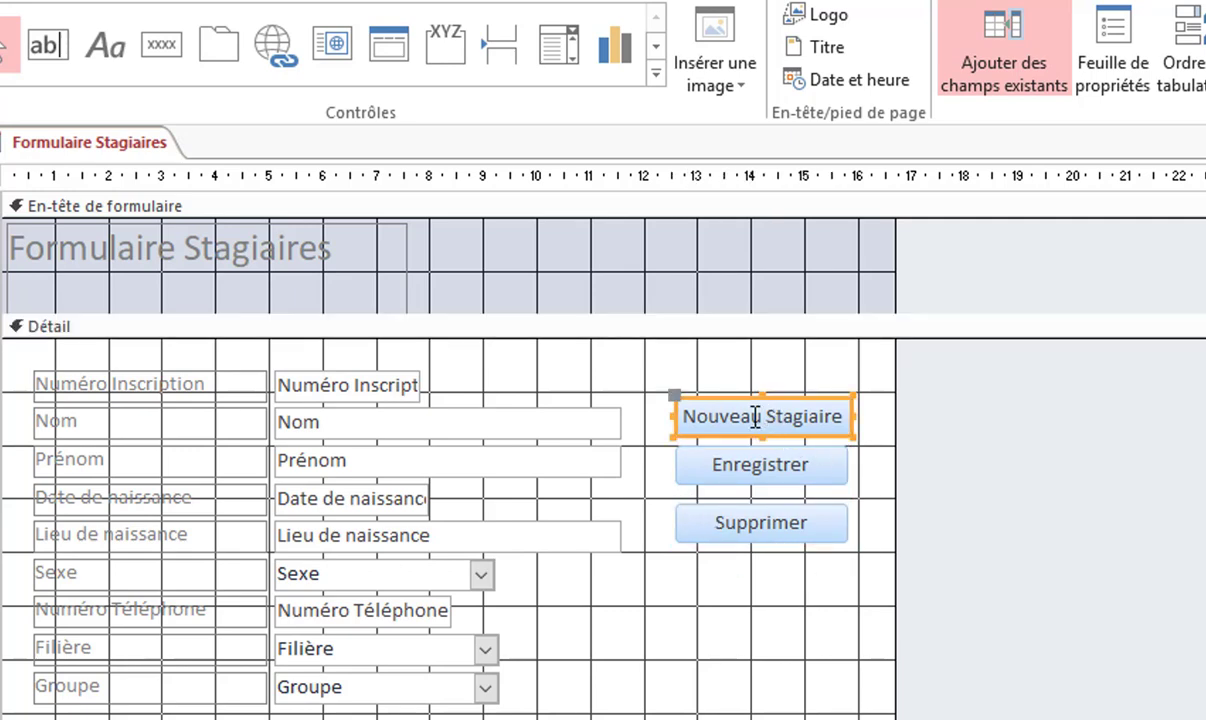
{"action": "left_click", "coordinate": [716, 516]}
{"action": "left_click", "coordinate": [713, 574]}
{"action": "left_click", "coordinate": [690, 555]}
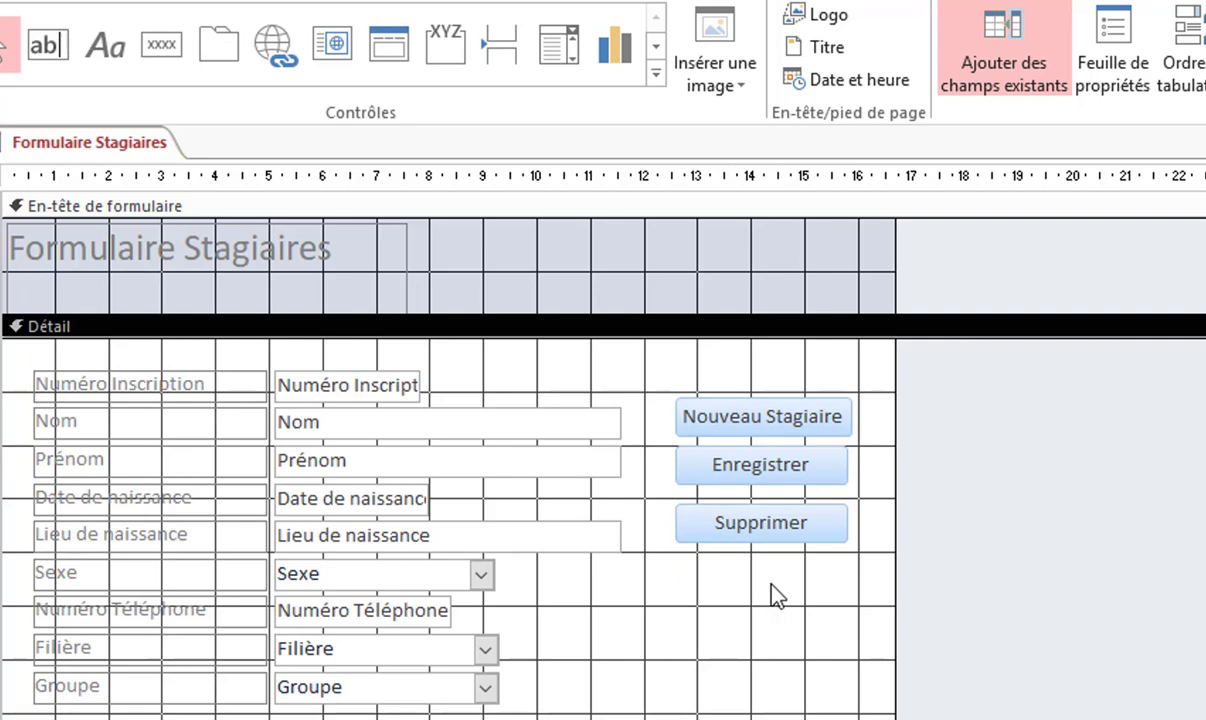
{"action": "left_click", "coordinate": [700, 510]}
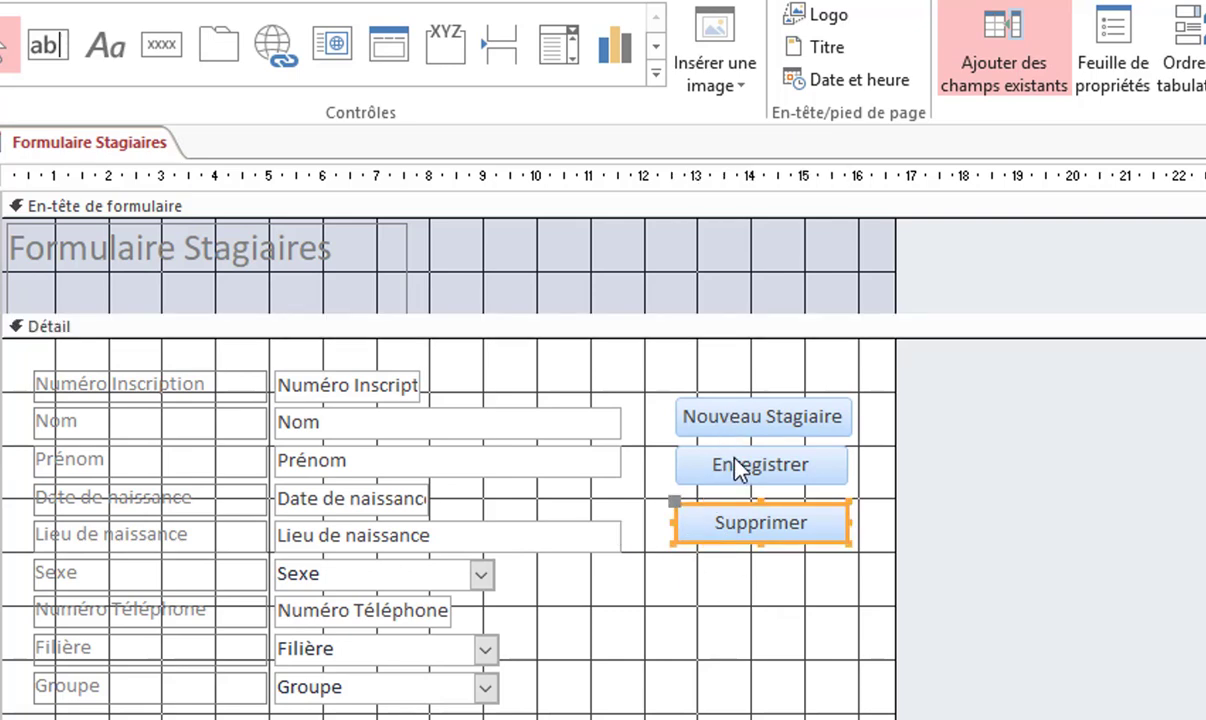
{"action": "left_click", "coordinate": [784, 585]}
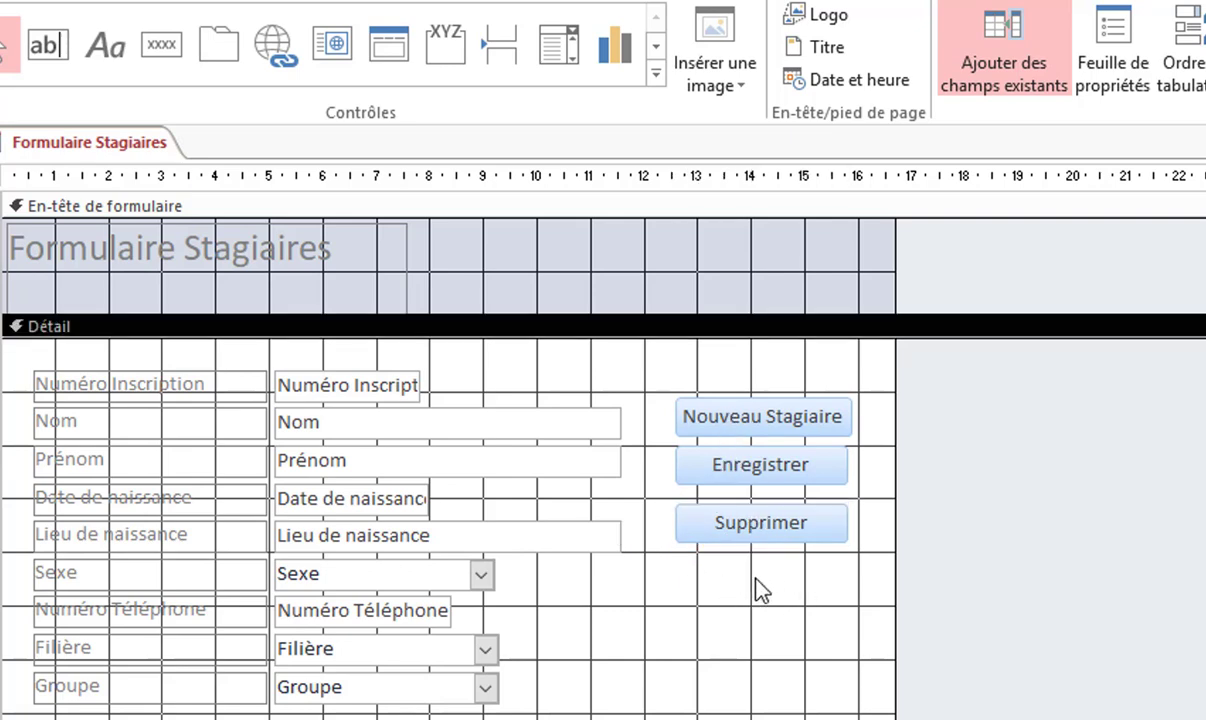
Step: Draw a fourth button, about 3.4 by 1 cm, below Supprimer and assign it Rechercher un enregistrement from Déplacements entre enreg
{"action": "left_click", "coordinate": [145, 54]}
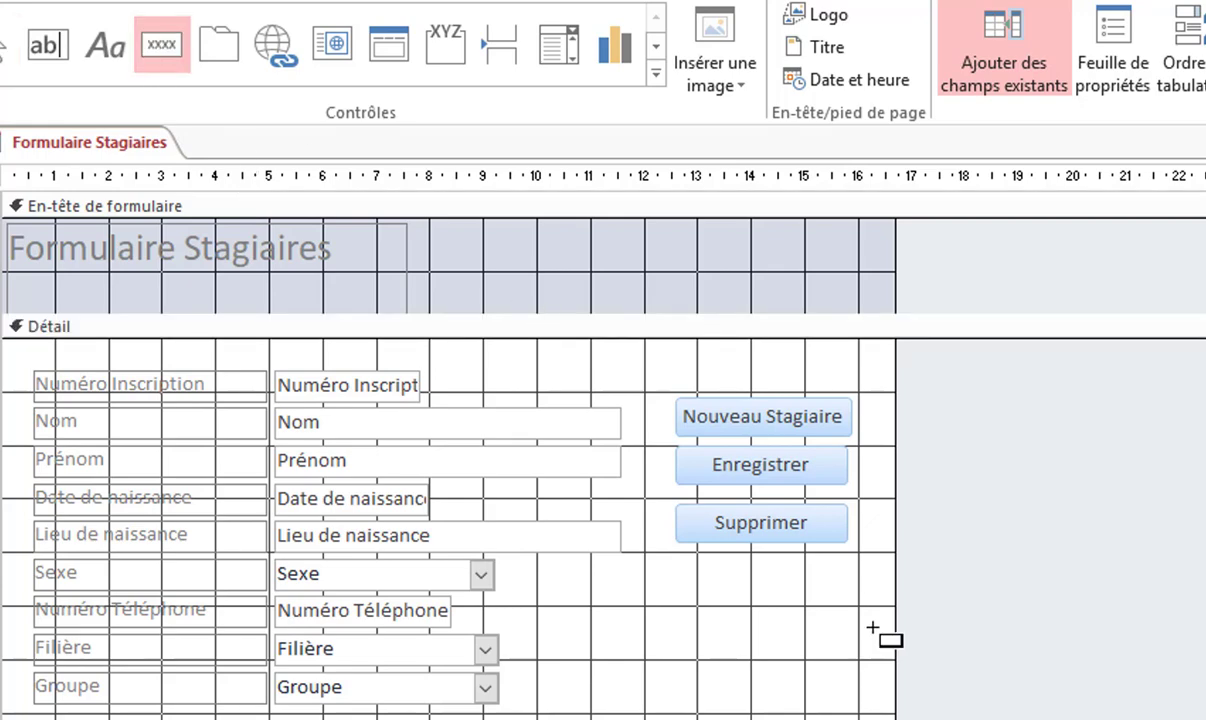
{"action": "left_click_drag", "start_coordinate": [681, 557], "coordinate": [862, 612]}
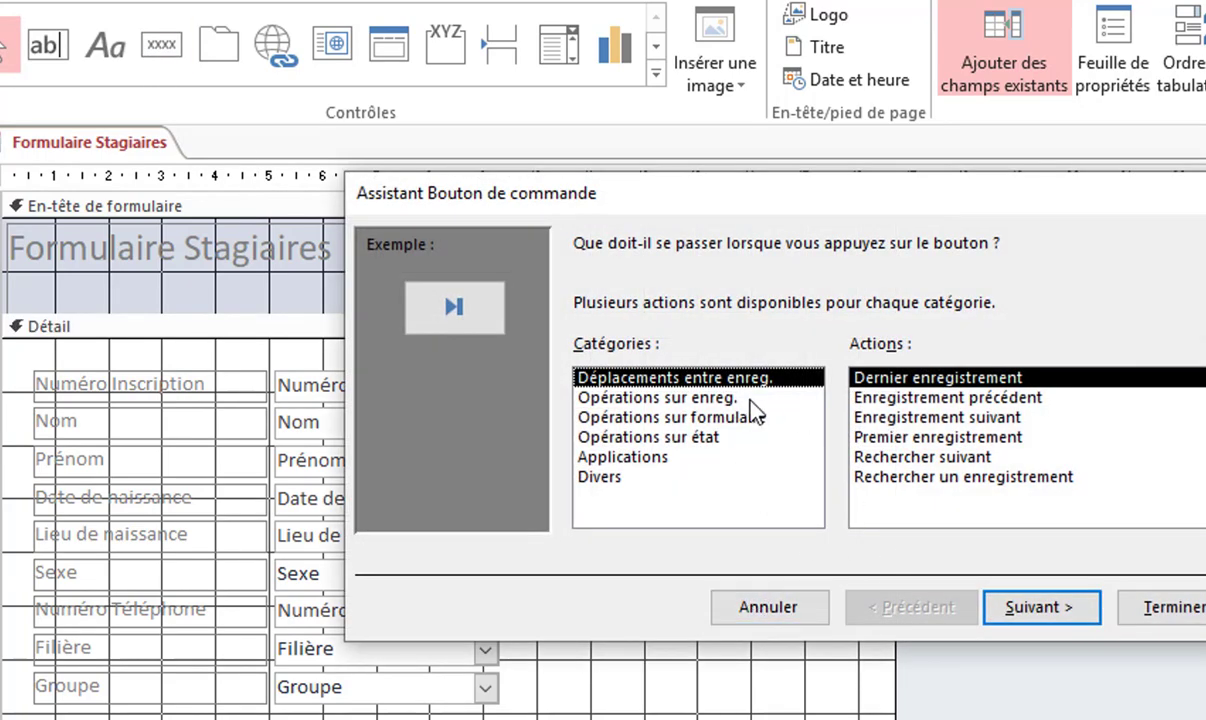
{"action": "left_click", "coordinate": [660, 398]}
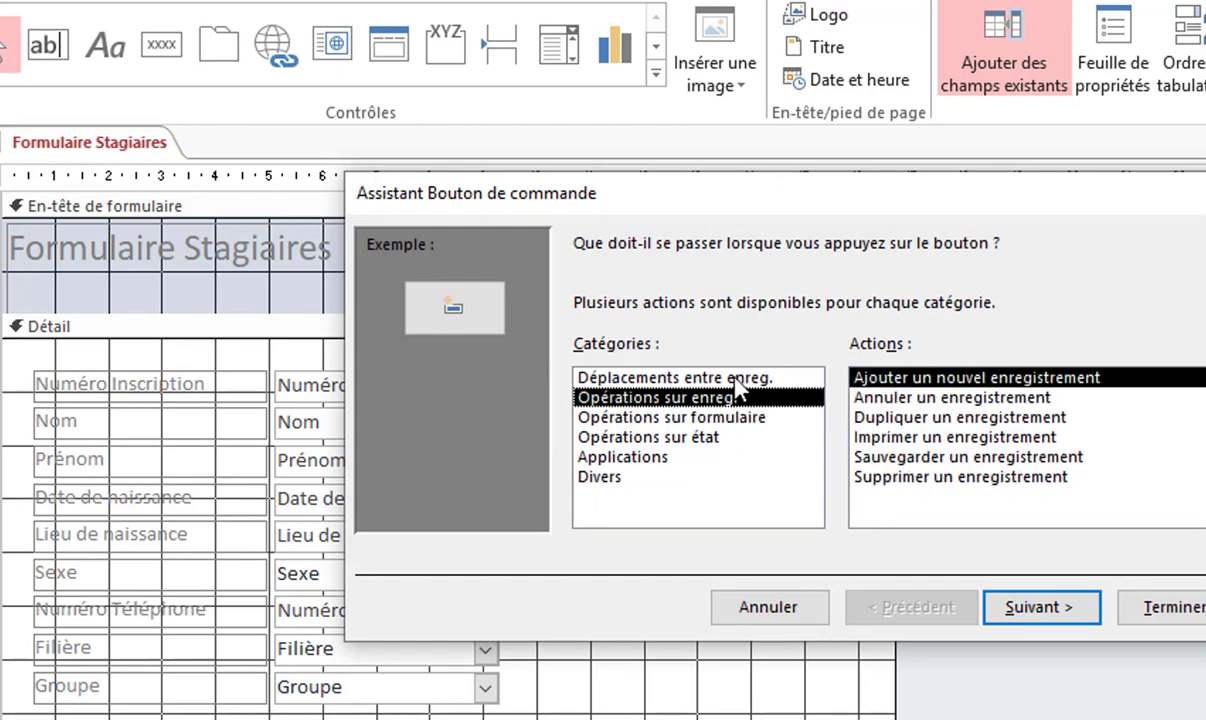
{"action": "left_click", "coordinate": [740, 380]}
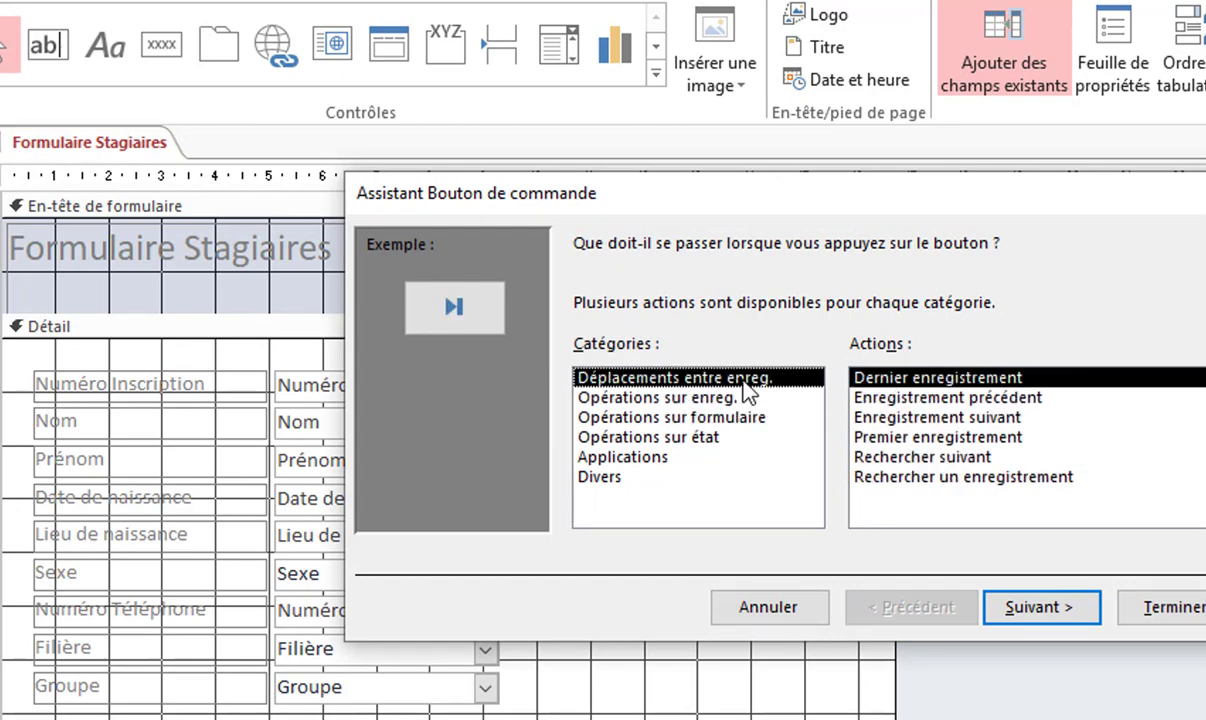
{"action": "left_click", "coordinate": [910, 478]}
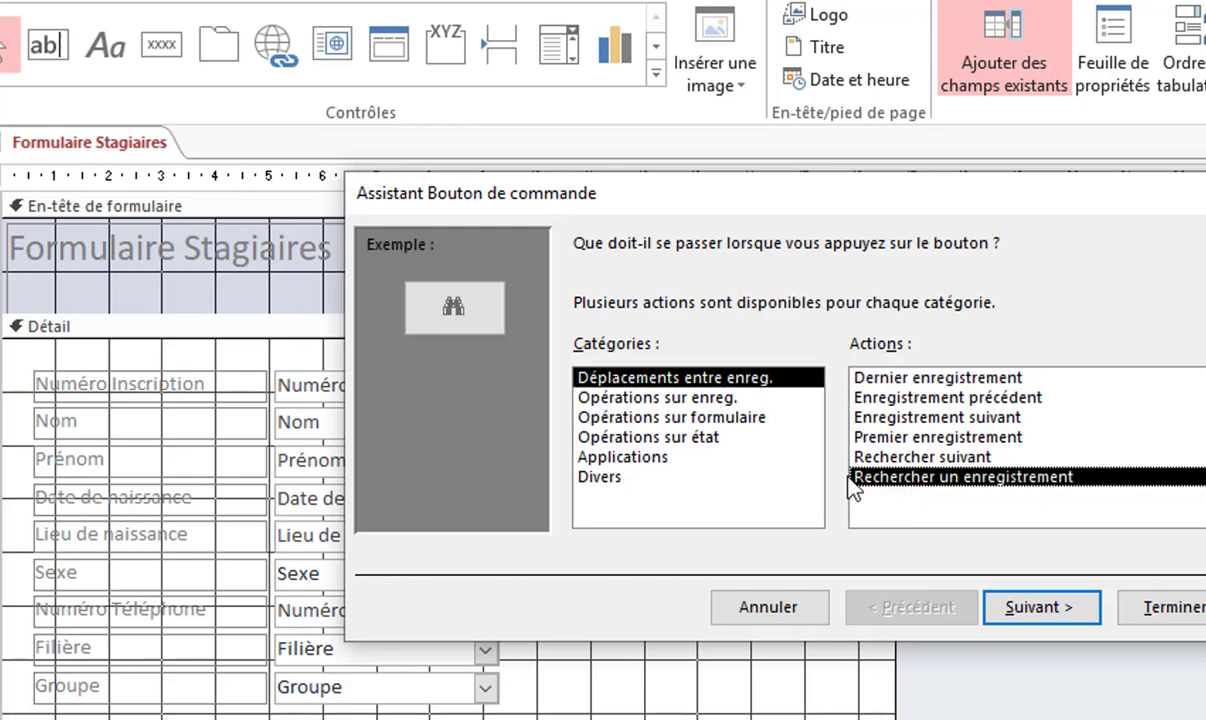
Step: Complete the wizard with the Jumelles (Rechercher) image and default button name, and widen the button to about 3.2 cm under Supprimer
{"action": "left_click", "coordinate": [1040, 609]}
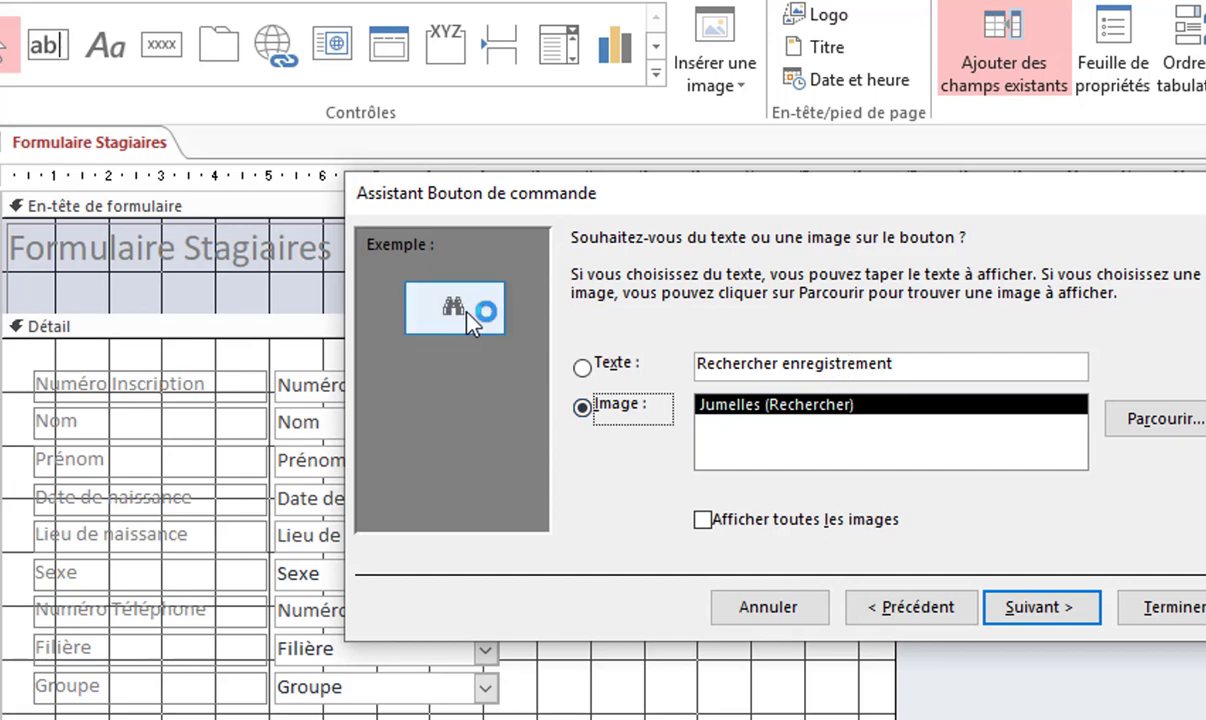
{"action": "left_click", "coordinate": [1045, 612]}
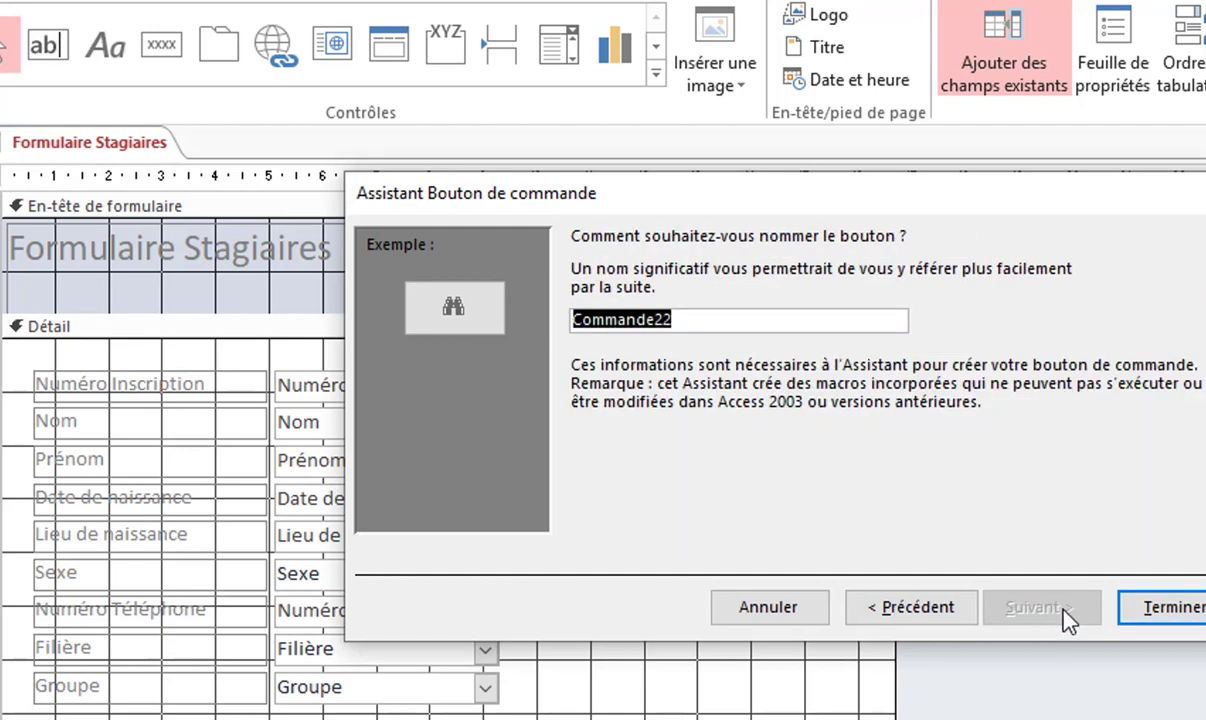
{"action": "left_click", "coordinate": [1120, 610]}
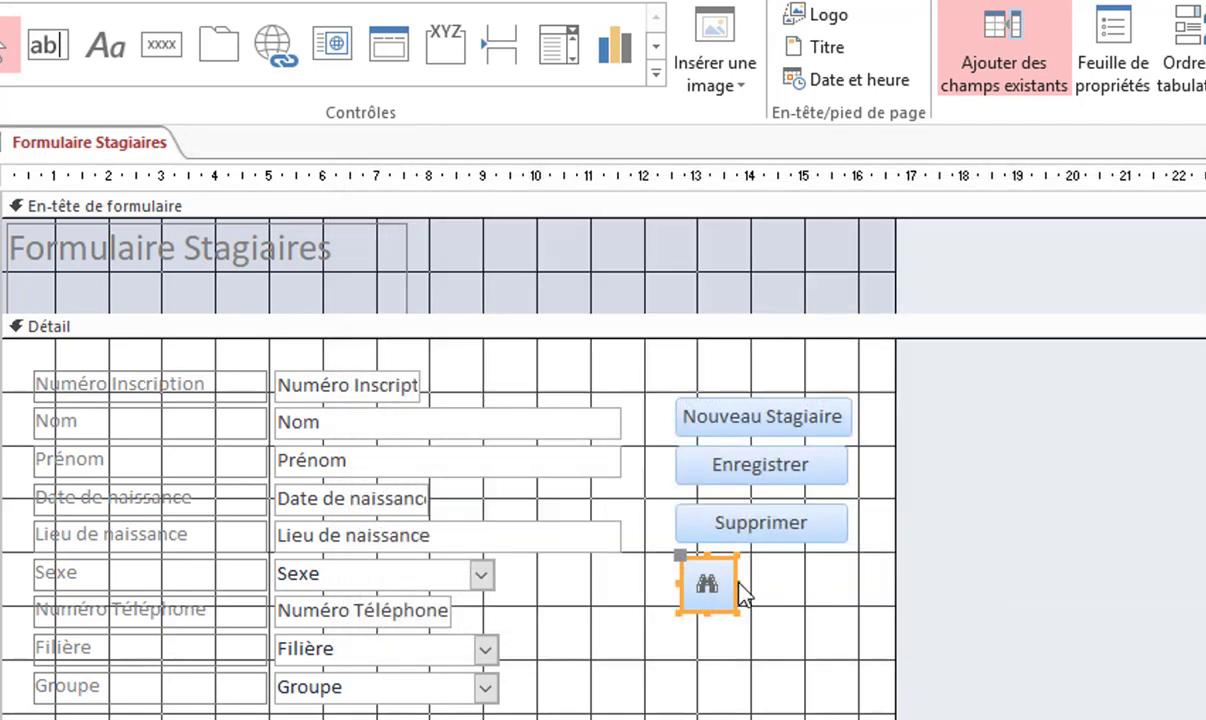
{"action": "mouse_move", "coordinate": [741, 592]}
{"action": "left_mouse_down"}
{"action": "mouse_move", "coordinate": [857, 597]}
{"action": "mouse_move", "coordinate": [762, 592]}
{"action": "left_mouse_up"}
Step: Increase the height of the Supprimer button to about 0.9 cm and of Enregistrer and Nouveau Stagiaire to about 0.8 cm
{"action": "left_click", "coordinate": [767, 517]}
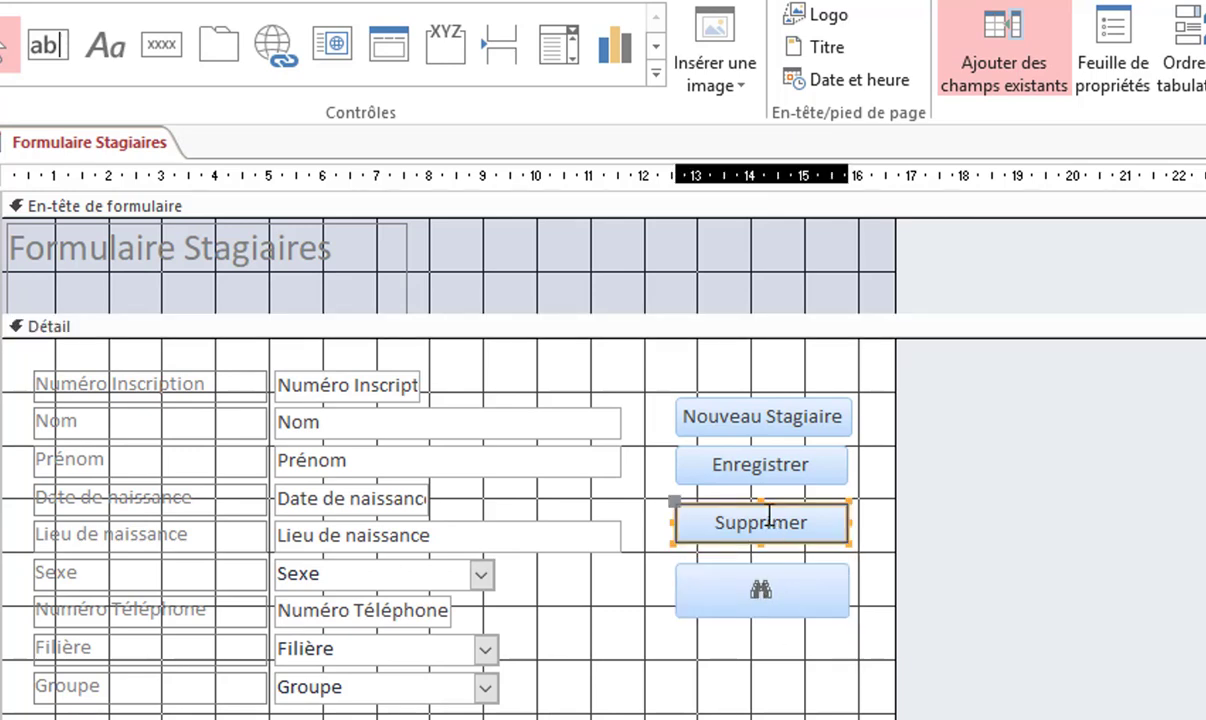
{"action": "left_click_drag", "start_coordinate": [765, 541], "coordinate": [762, 555]}
{"action": "left_click", "coordinate": [781, 468]}
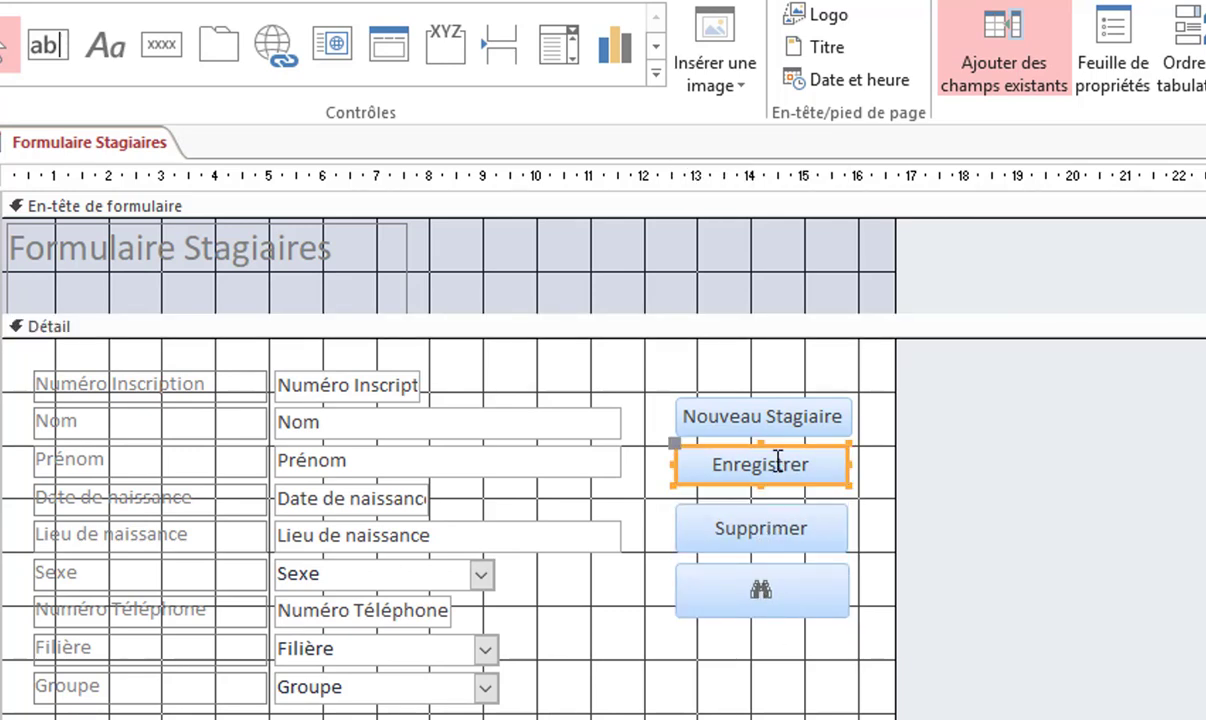
{"action": "left_click_drag", "start_coordinate": [760, 482], "coordinate": [764, 488]}
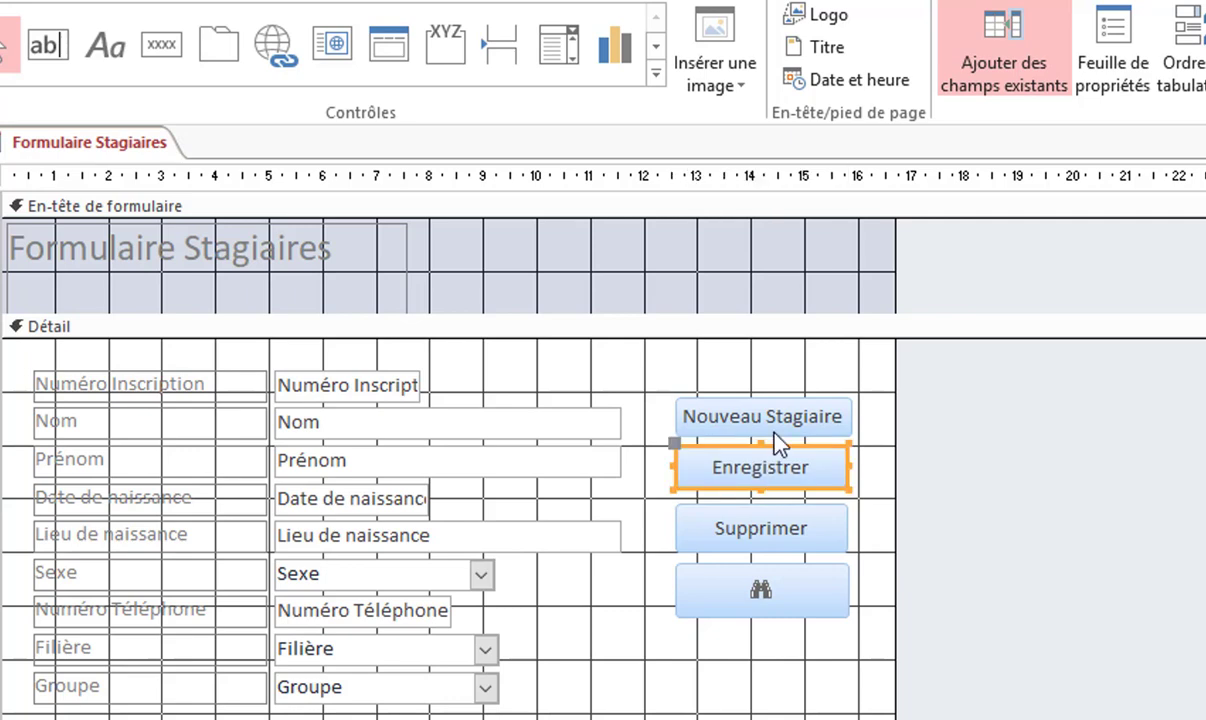
{"action": "left_click", "coordinate": [771, 410]}
{"action": "left_click_drag", "start_coordinate": [762, 398], "coordinate": [764, 394]}
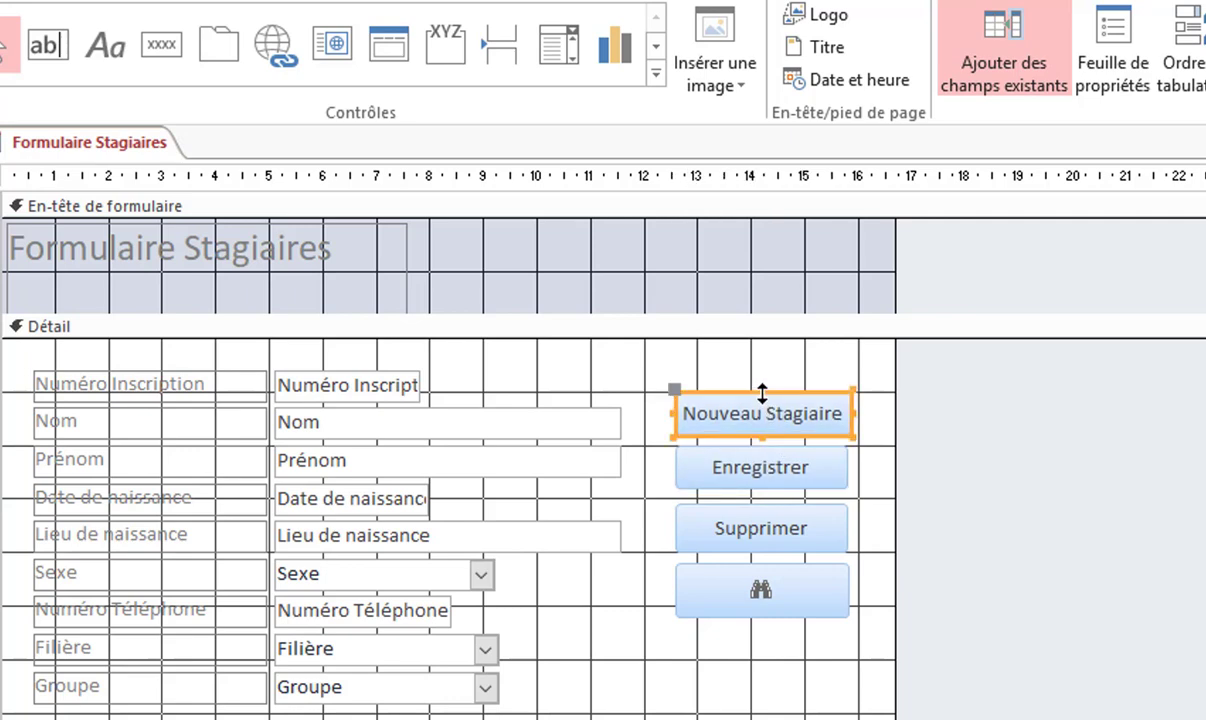
{"action": "left_click", "coordinate": [861, 471]}
Step: Reduce the height of the binoculars search button to about 0.9 cm
{"action": "left_click", "coordinate": [790, 600]}
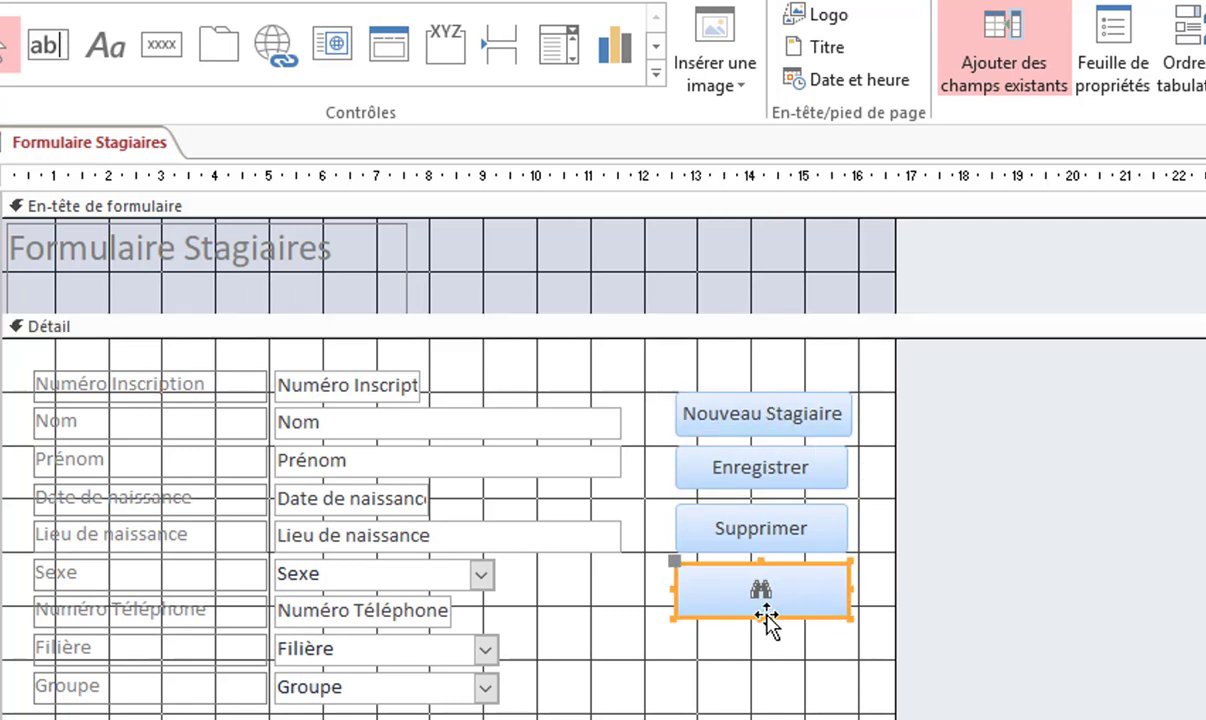
{"action": "left_click_drag", "start_coordinate": [767, 612], "coordinate": [765, 609]}
{"action": "left_click", "coordinate": [806, 658]}
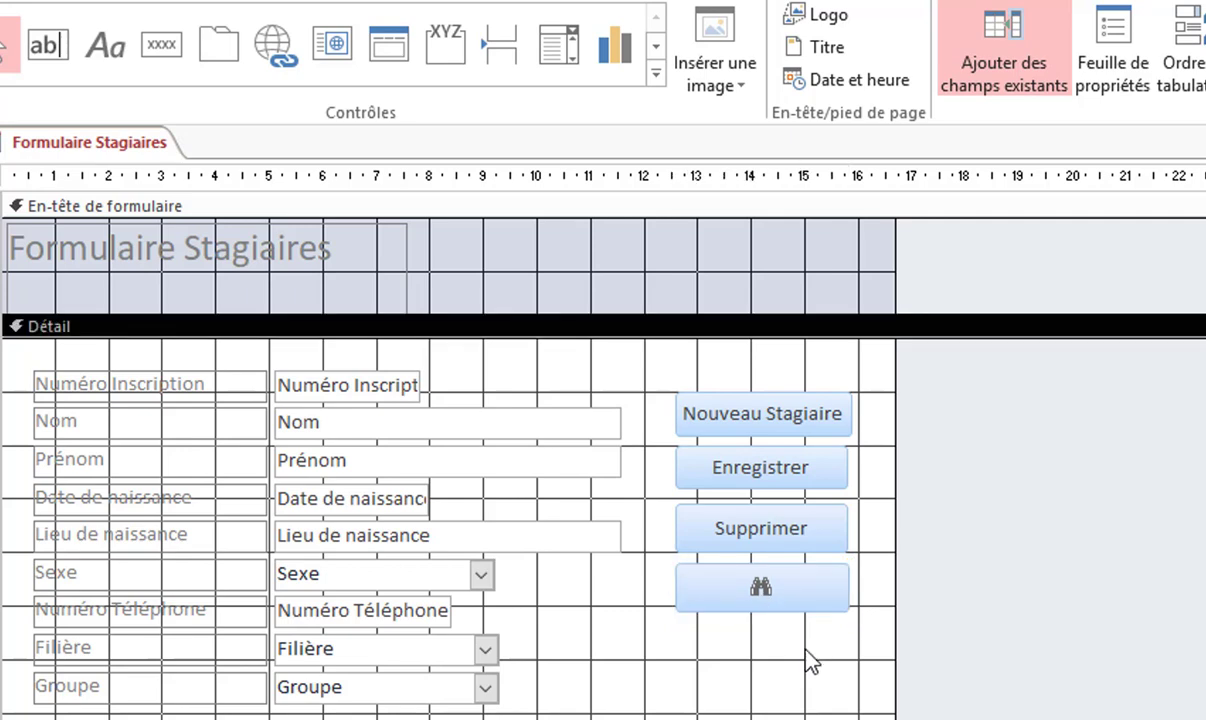
{"action": "left_click", "coordinate": [790, 428]}
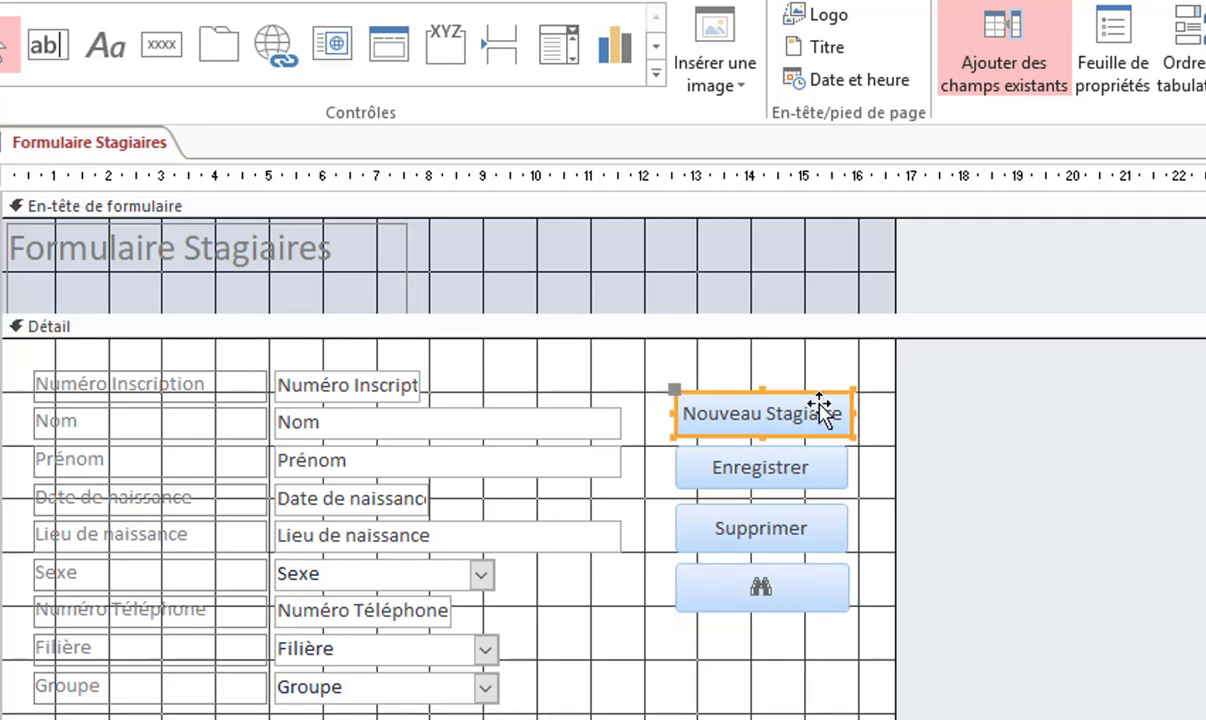
{"action": "left_click", "coordinate": [778, 463]}
{"action": "left_click", "coordinate": [782, 525]}
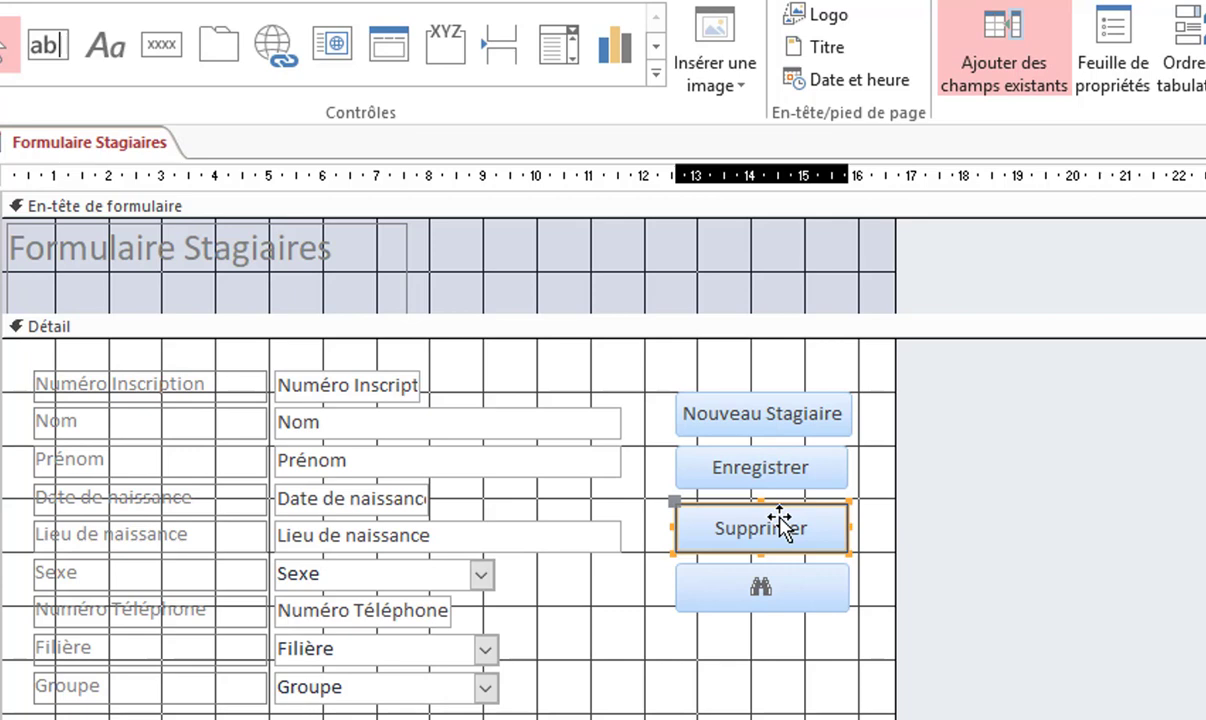
{"action": "left_click", "coordinate": [789, 580]}
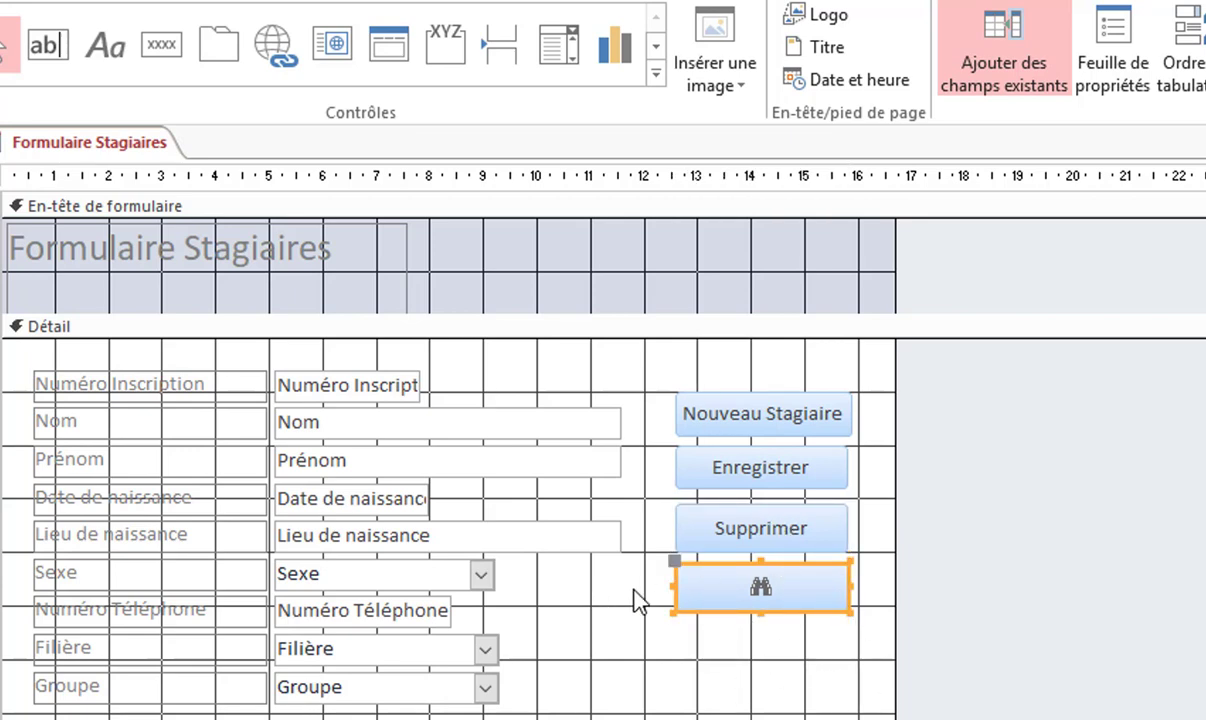
Step: Draw a fifth button, about 3.1 by 1 cm, below the binoculars button and assign it Fermer un formulaire from Opérations sur formulaire
{"action": "left_click", "coordinate": [158, 46]}
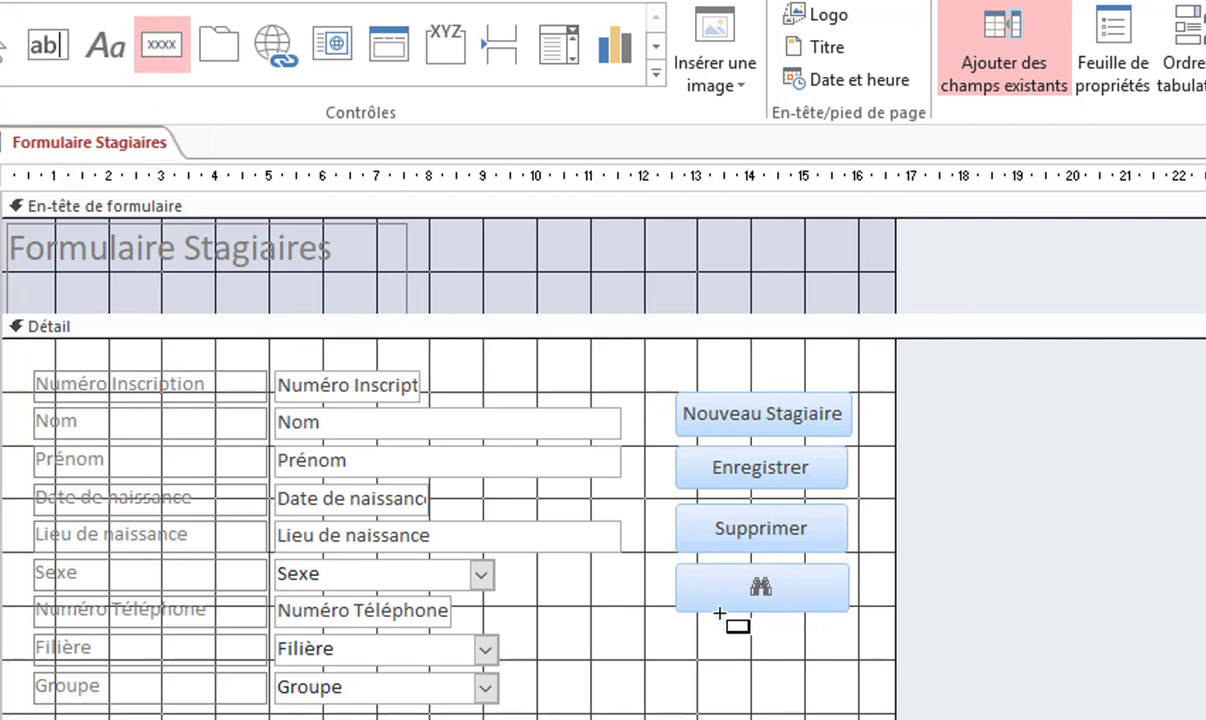
{"action": "left_click_drag", "start_coordinate": [680, 631], "coordinate": [847, 686]}
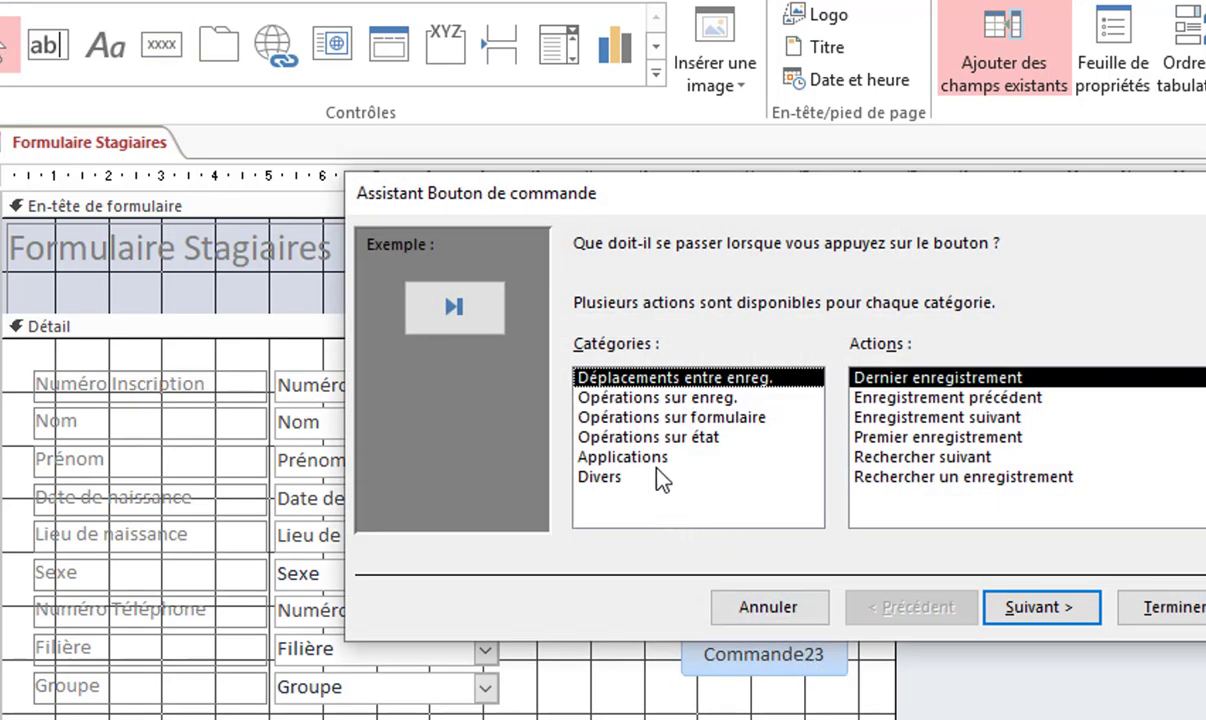
{"action": "left_click", "coordinate": [689, 418]}
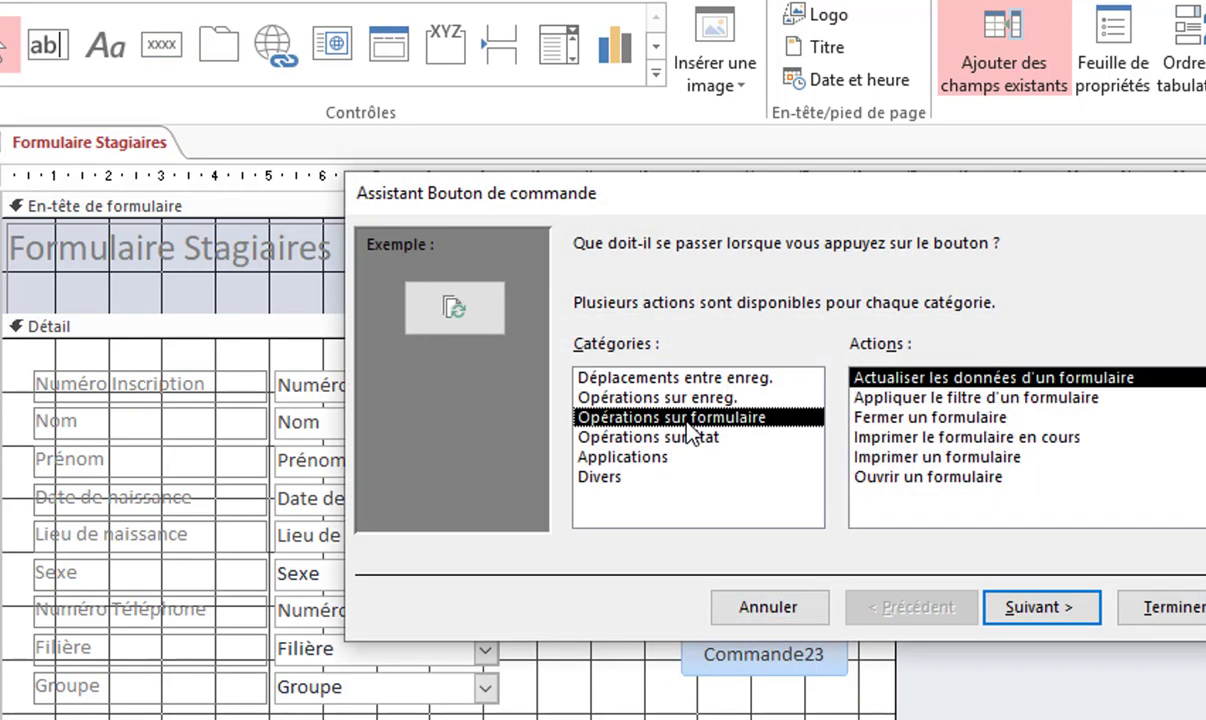
{"action": "left_click", "coordinate": [924, 415]}
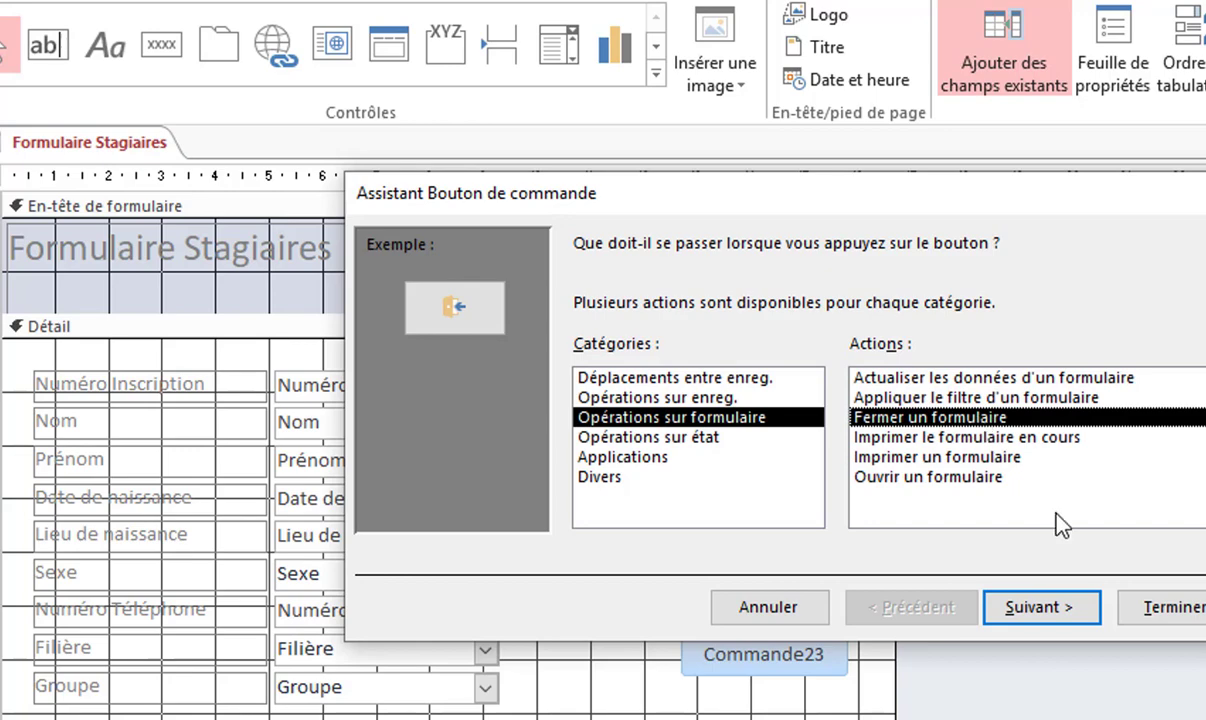
{"action": "left_click", "coordinate": [1043, 612]}
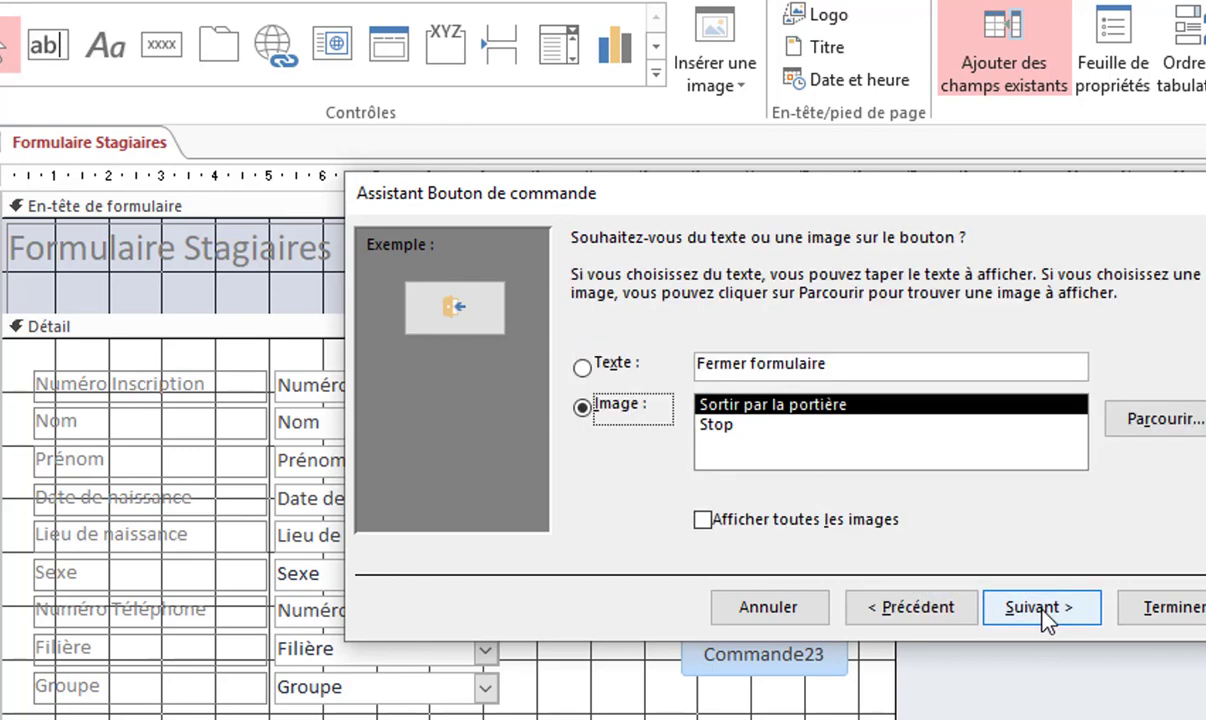
Step: Complete the wizard with the Sortir par la portière image and the default button name
{"action": "left_click", "coordinate": [727, 428]}
{"action": "key", "text": "Up"}
{"action": "left_click", "coordinate": [737, 428]}
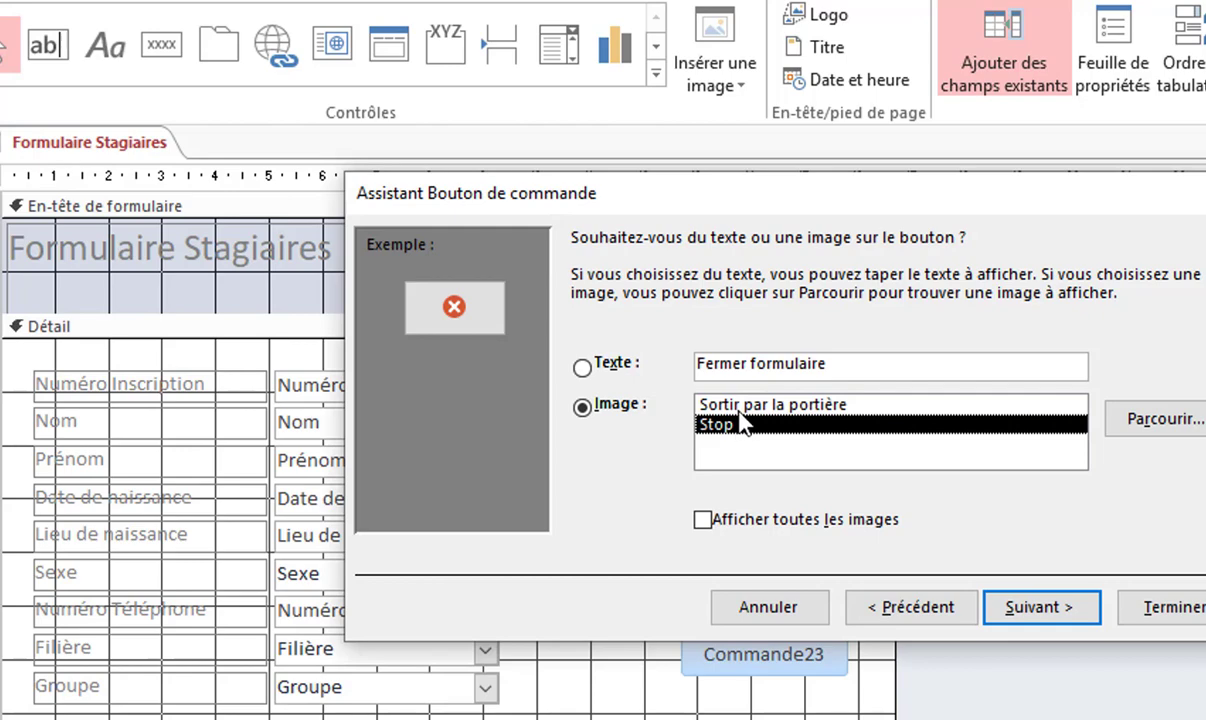
{"action": "key", "text": "Up"}
{"action": "left_click", "coordinate": [1000, 608]}
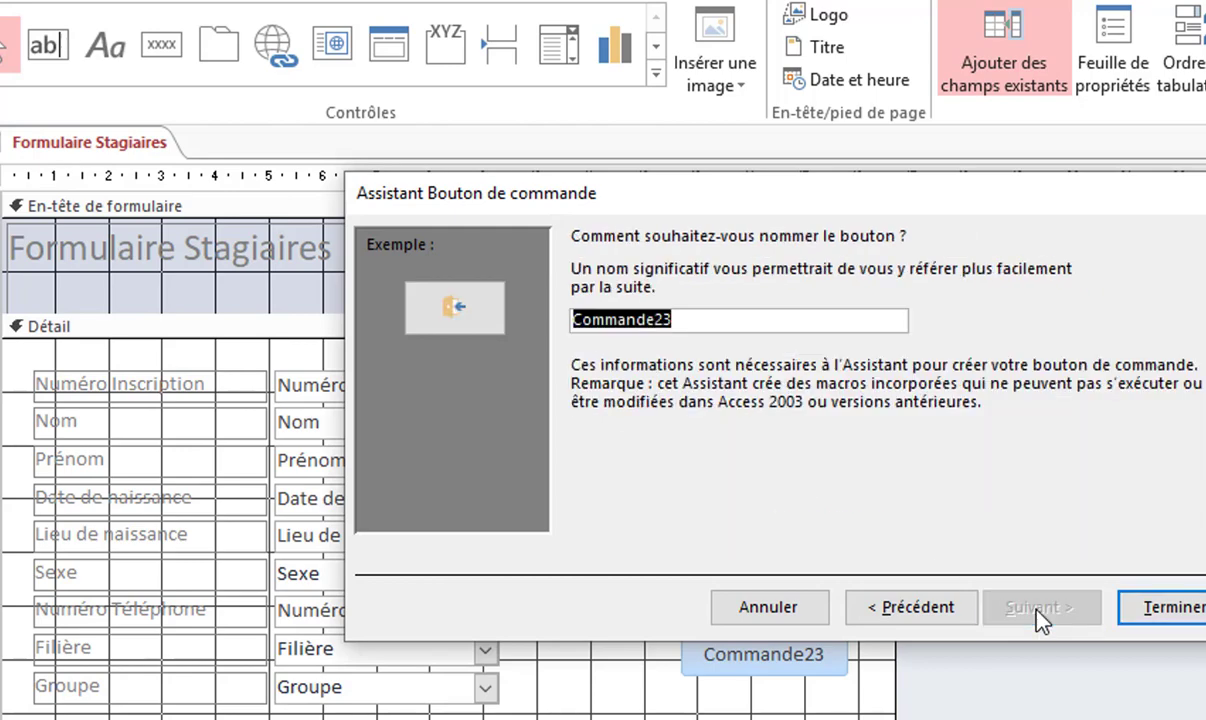
{"action": "left_click", "coordinate": [1143, 618]}
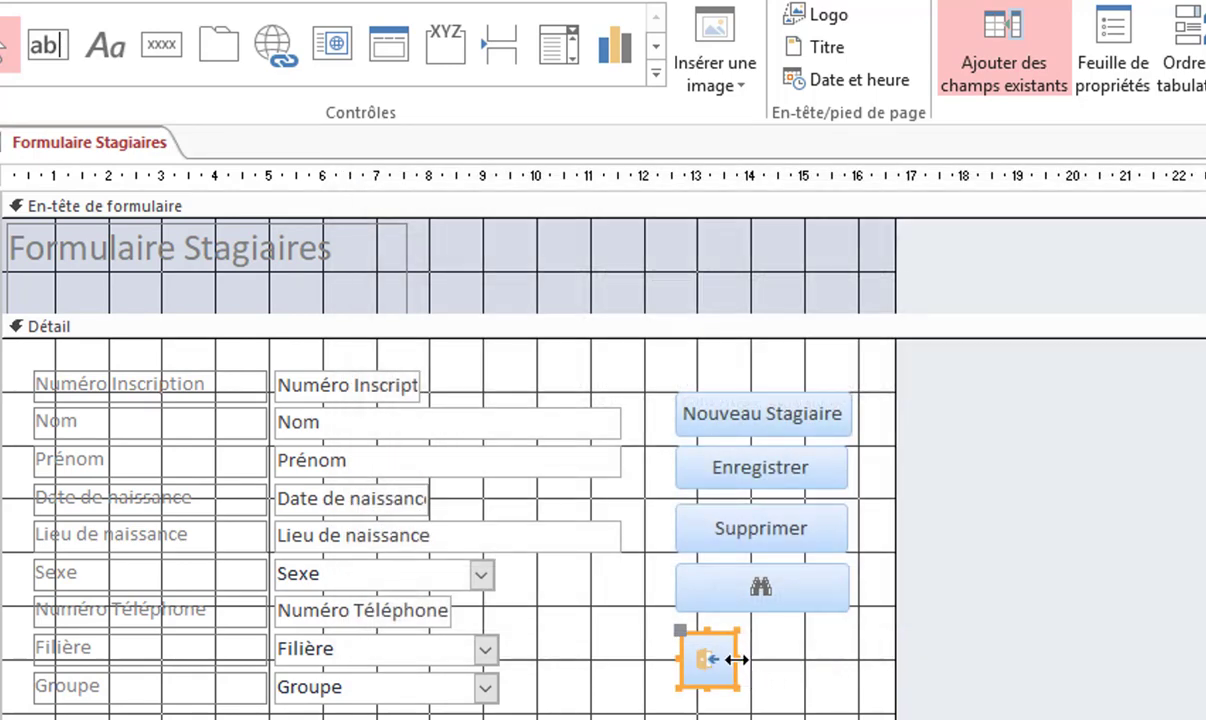
Step: Resize the close-form button to about 3.2 by 0.9 cm and align it under the binoculars search button
{"action": "left_click_drag", "start_coordinate": [737, 659], "coordinate": [845, 660]}
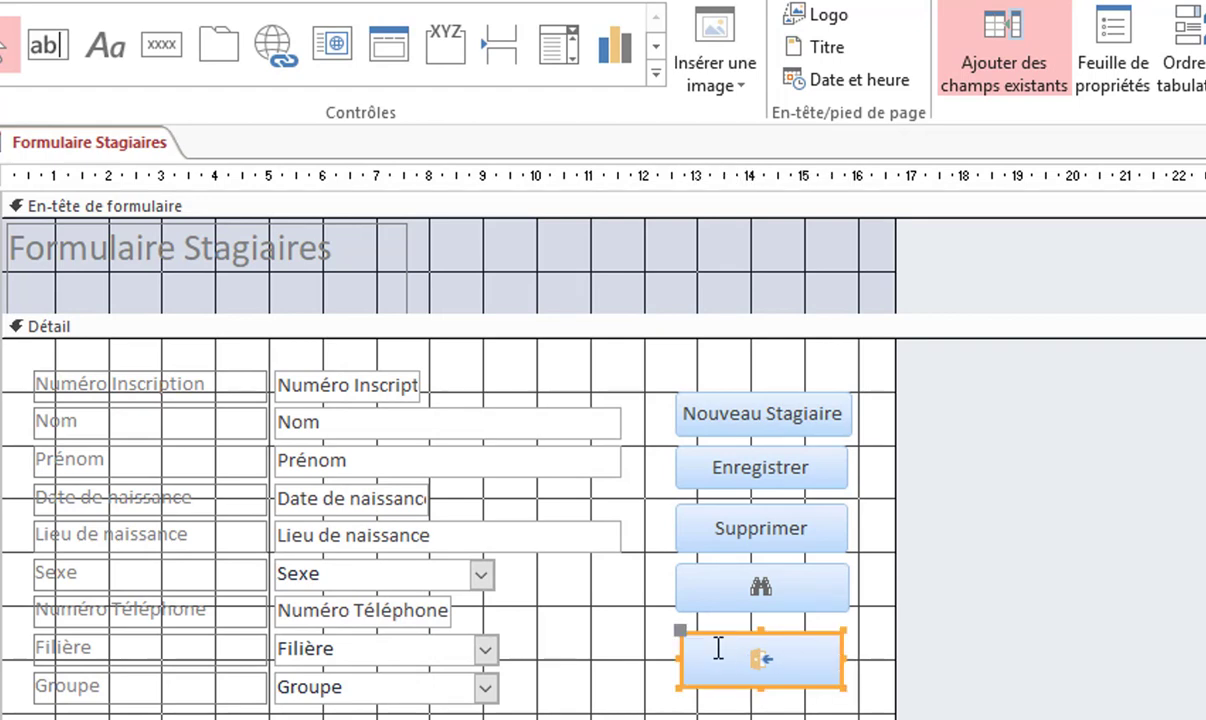
{"action": "left_click_drag", "start_coordinate": [680, 631], "coordinate": [674, 626]}
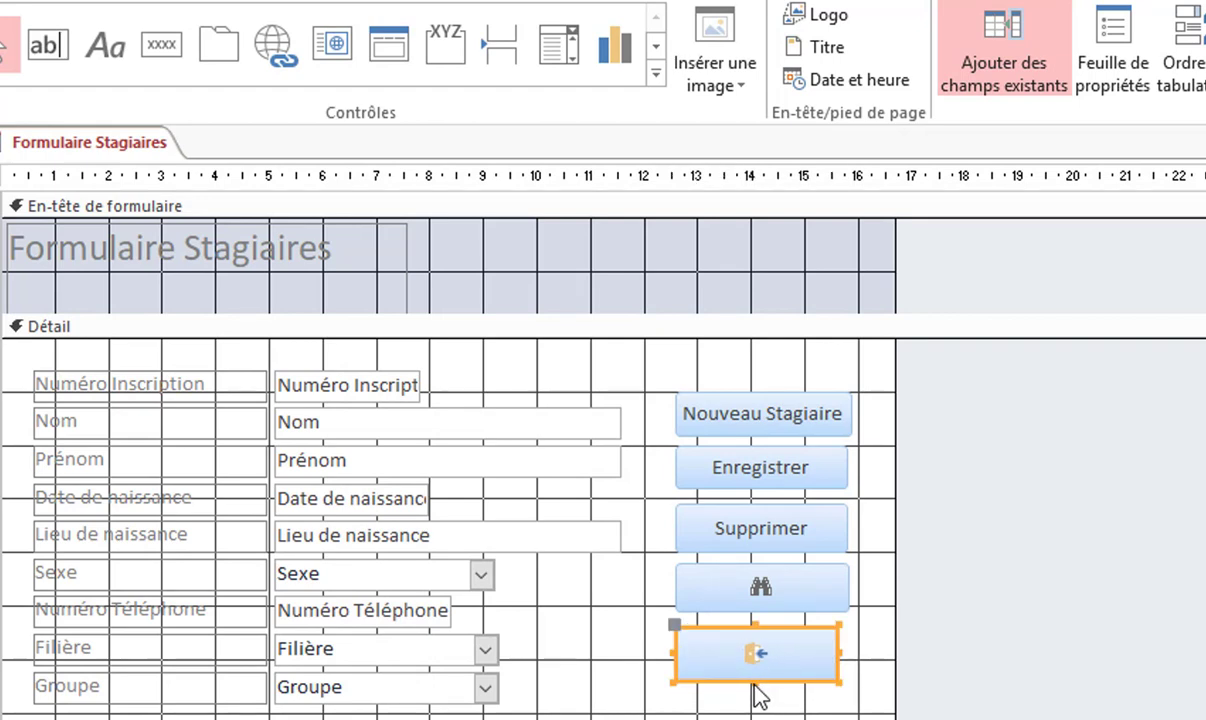
{"action": "left_click_drag", "start_coordinate": [756, 684], "coordinate": [759, 677]}
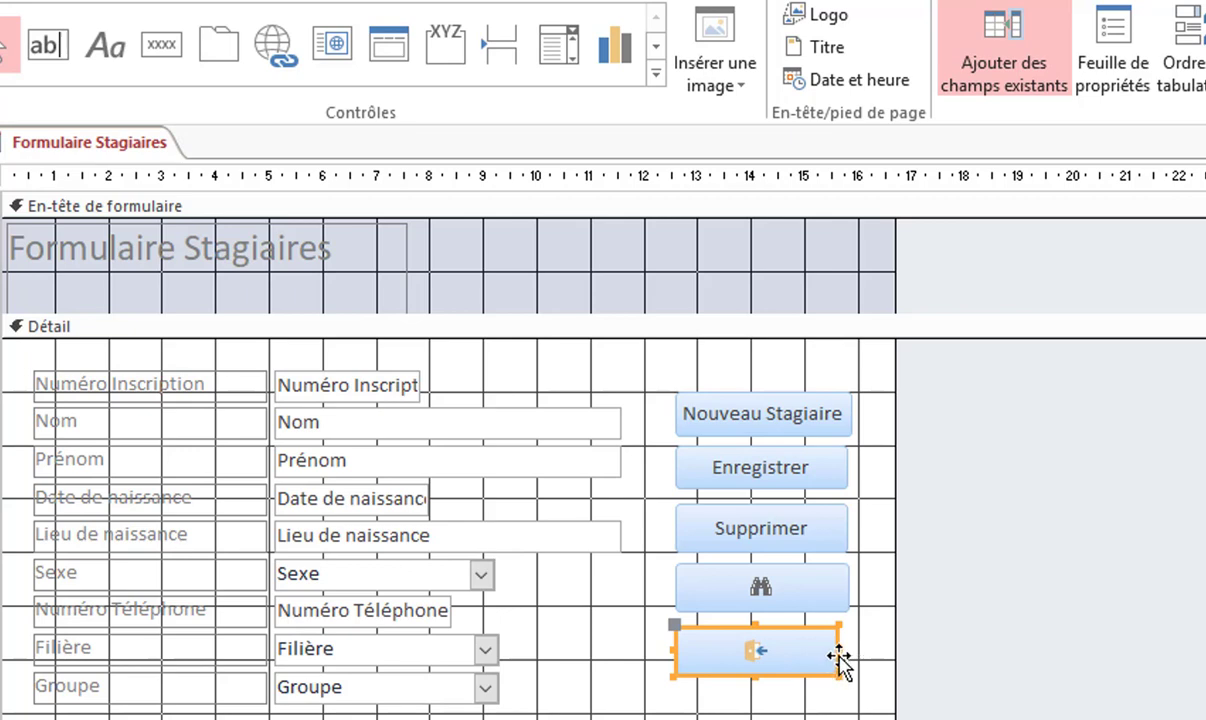
{"action": "left_click_drag", "start_coordinate": [840, 658], "coordinate": [849, 658]}
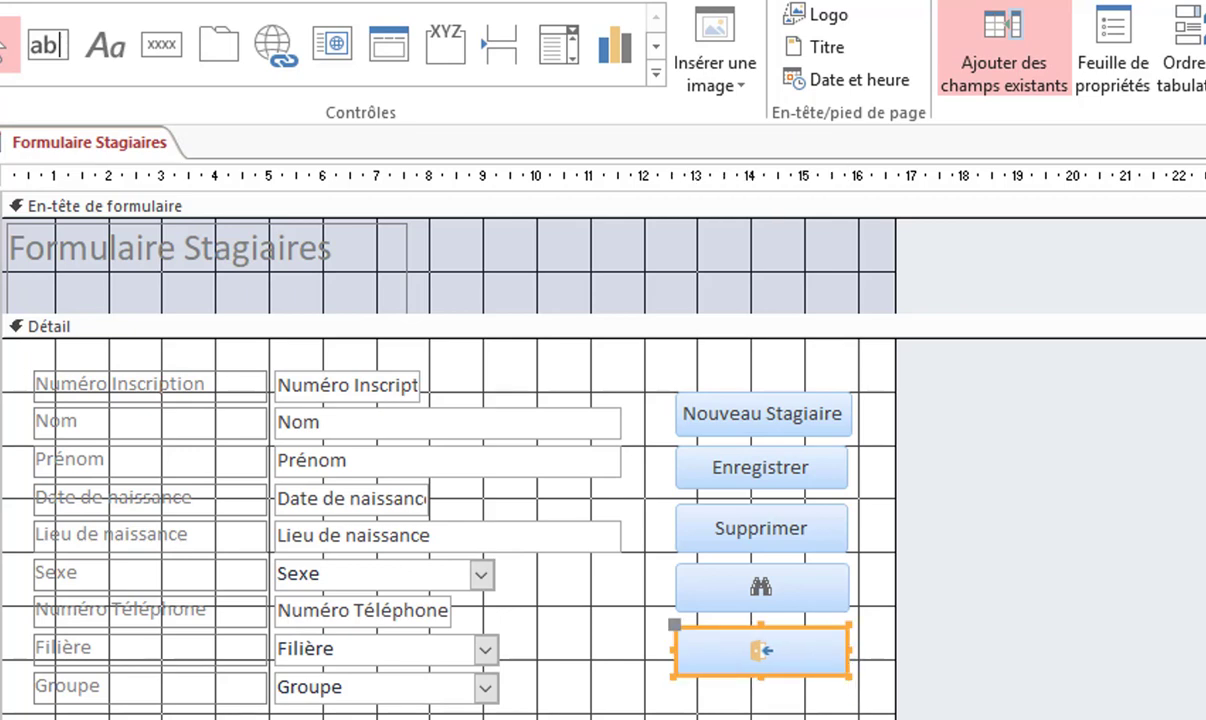
{"action": "left_click", "coordinate": [781, 704]}
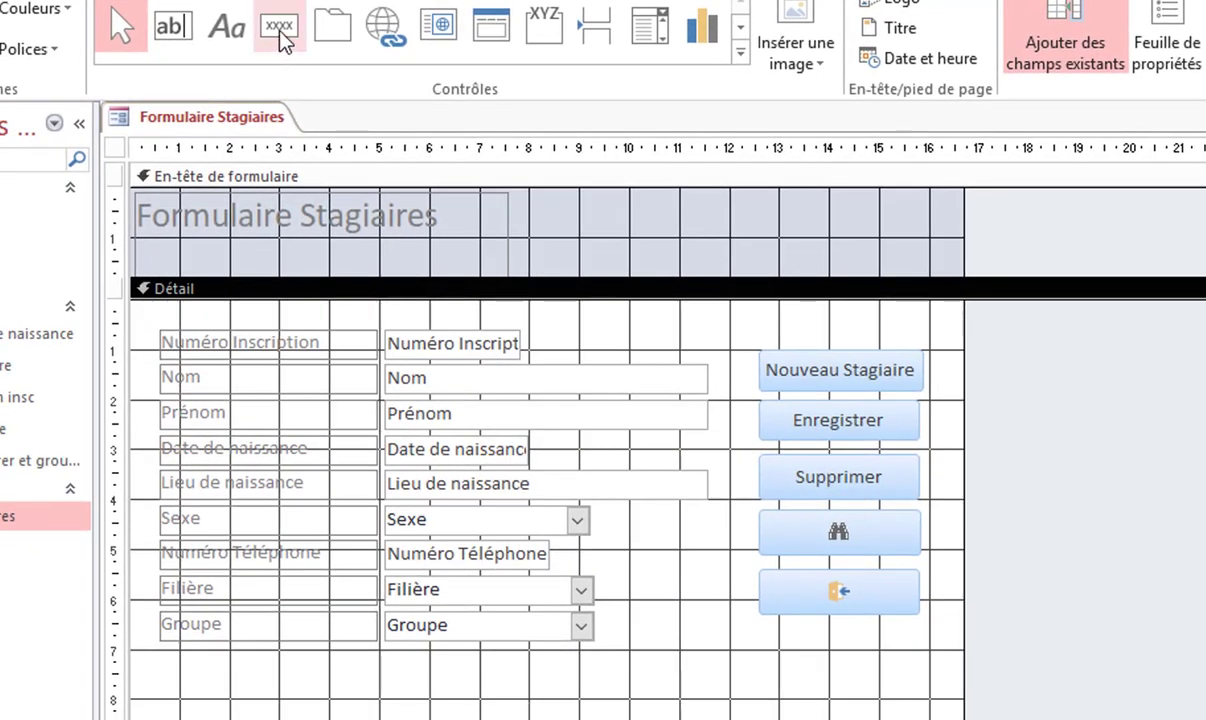
Step: Add a button about 1.7 cm wide below the Groupe label for Premier enregistrement, with the Atteindre premier image and default name
{"action": "left_click", "coordinate": [281, 32]}
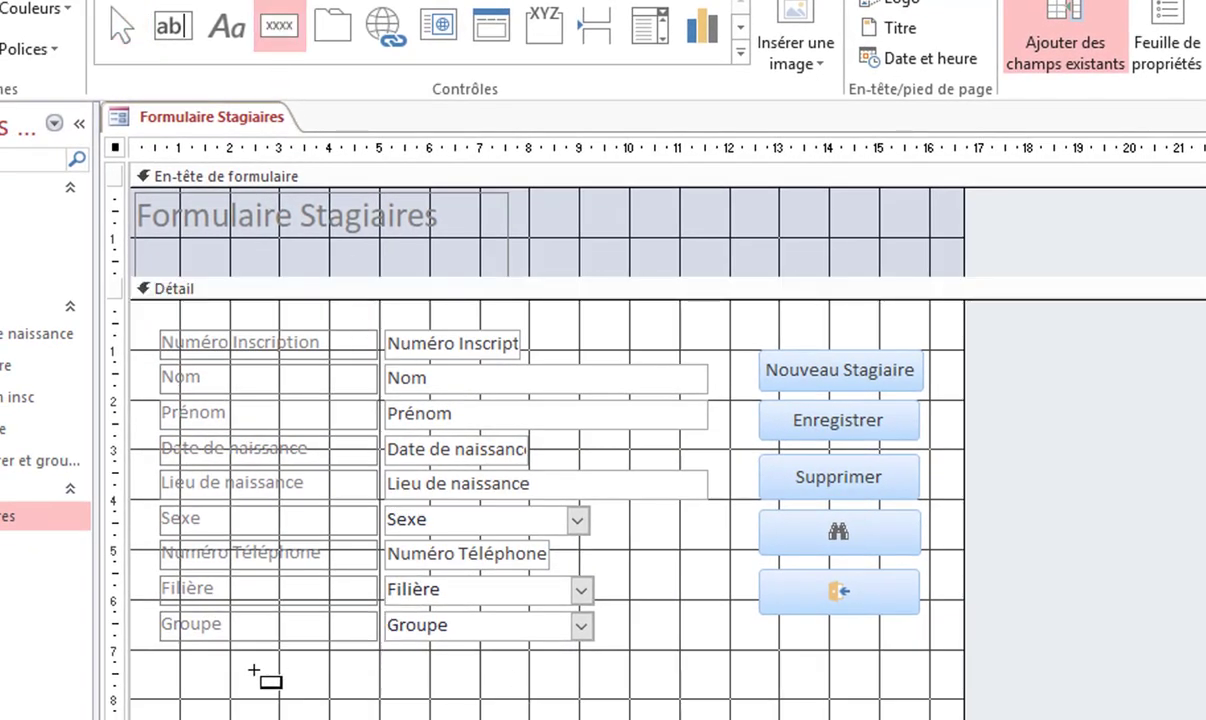
{"action": "left_click_drag", "start_coordinate": [253, 667], "coordinate": [337, 719]}
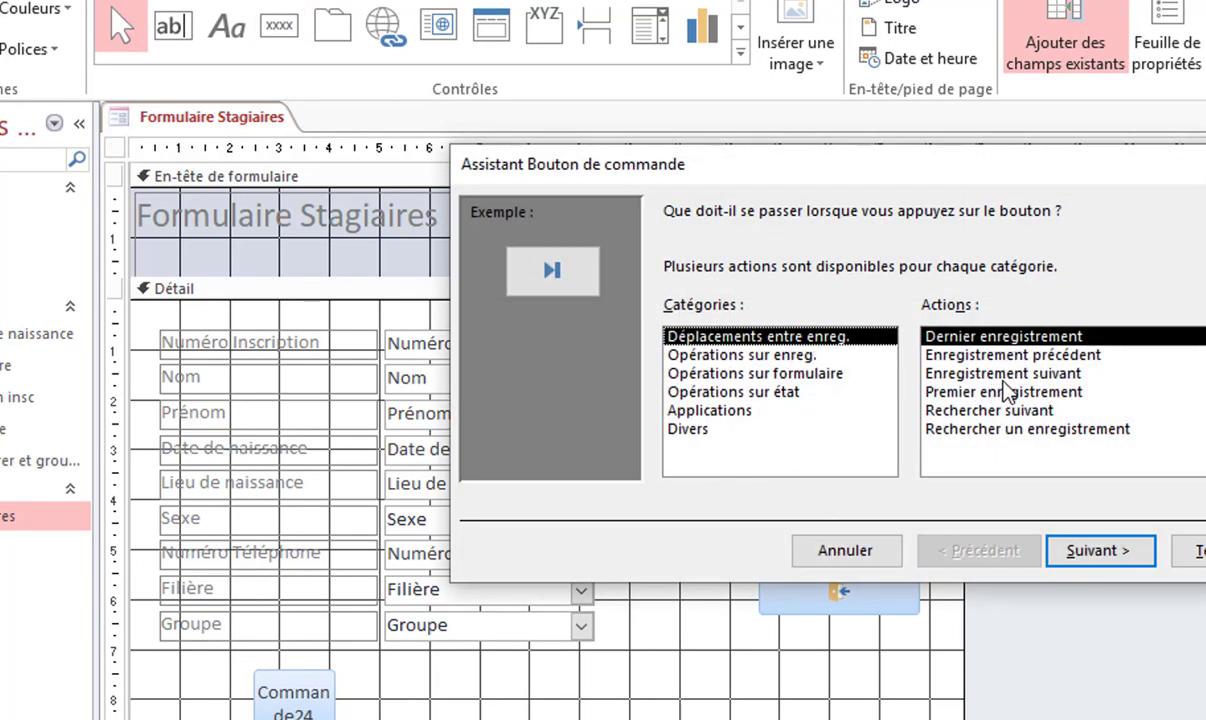
{"action": "left_click", "coordinate": [1003, 391]}
{"action": "left_click", "coordinate": [1092, 547]}
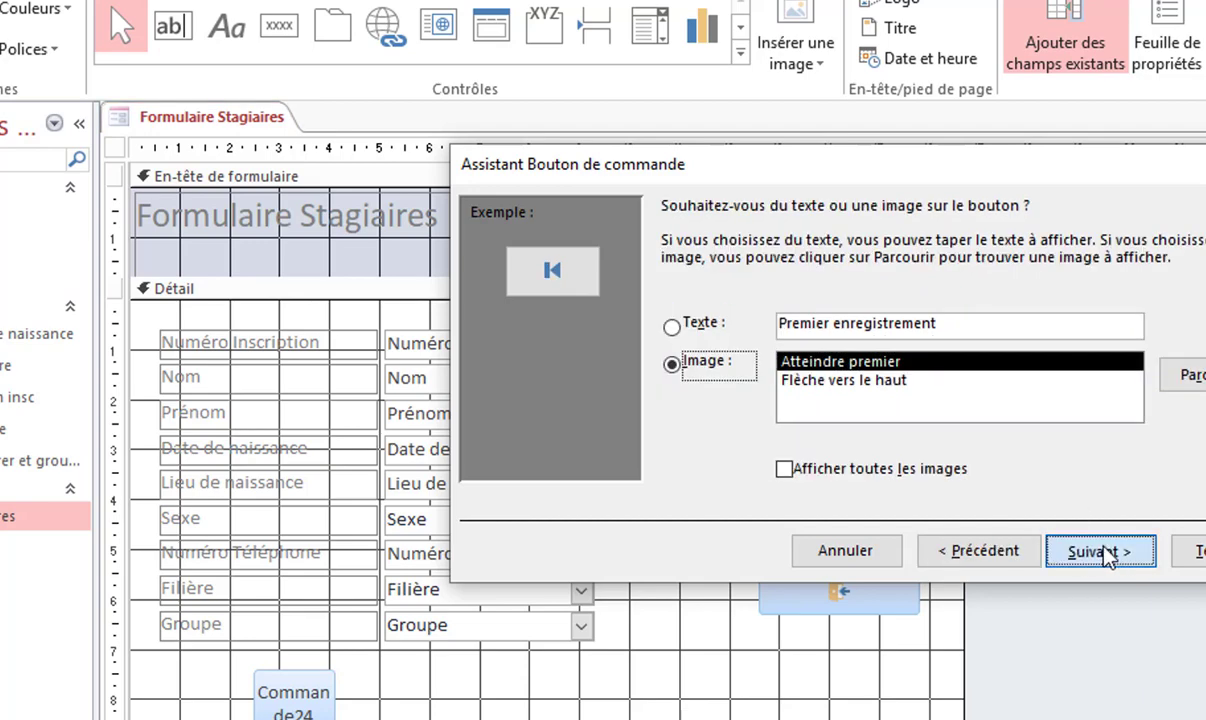
{"action": "left_click", "coordinate": [1104, 552]}
{"action": "left_click", "coordinate": [1178, 552]}
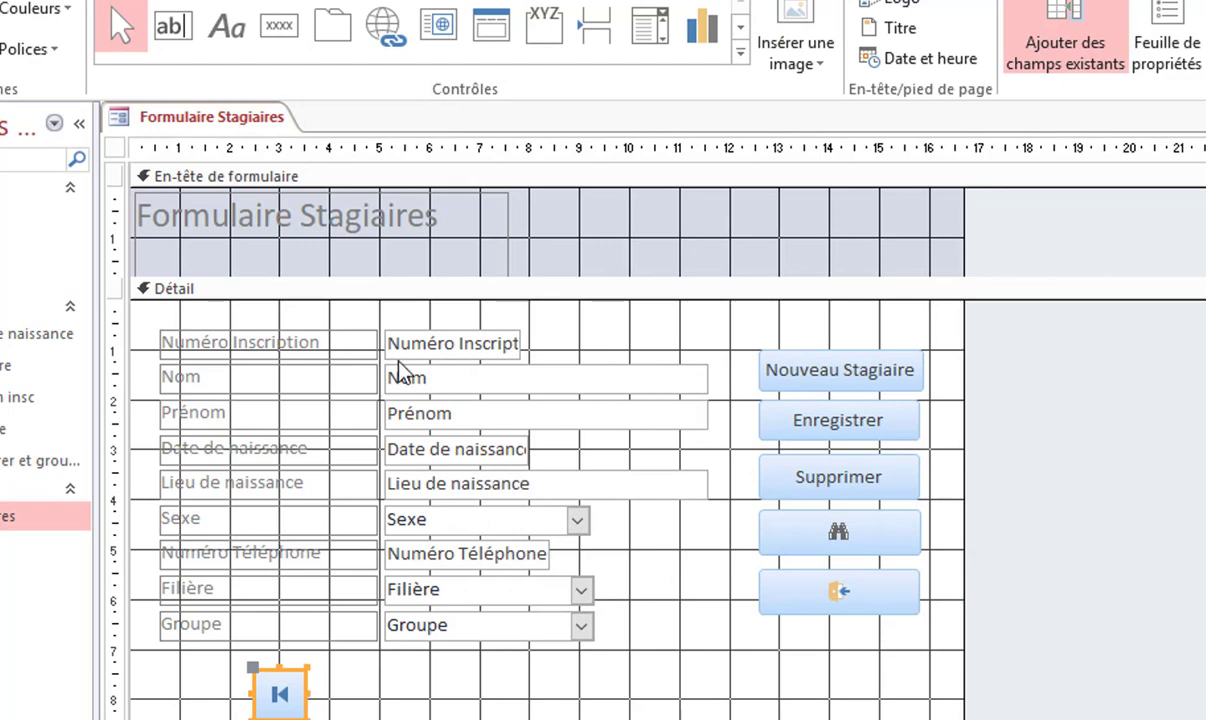
Step: Add a button beside the first-record button for Enregistrement précédent, drawn about 1.6 cm wide, with the default image and name
{"action": "left_click", "coordinate": [283, 32]}
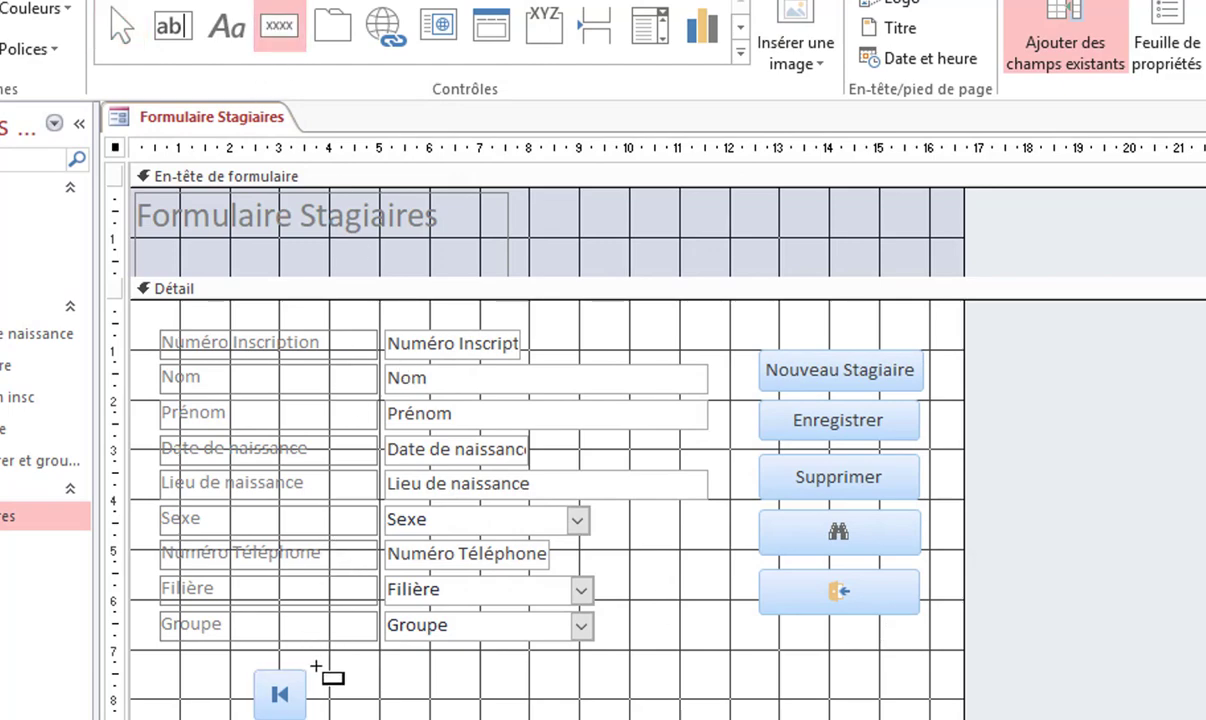
{"action": "left_click_drag", "start_coordinate": [318, 668], "coordinate": [396, 716]}
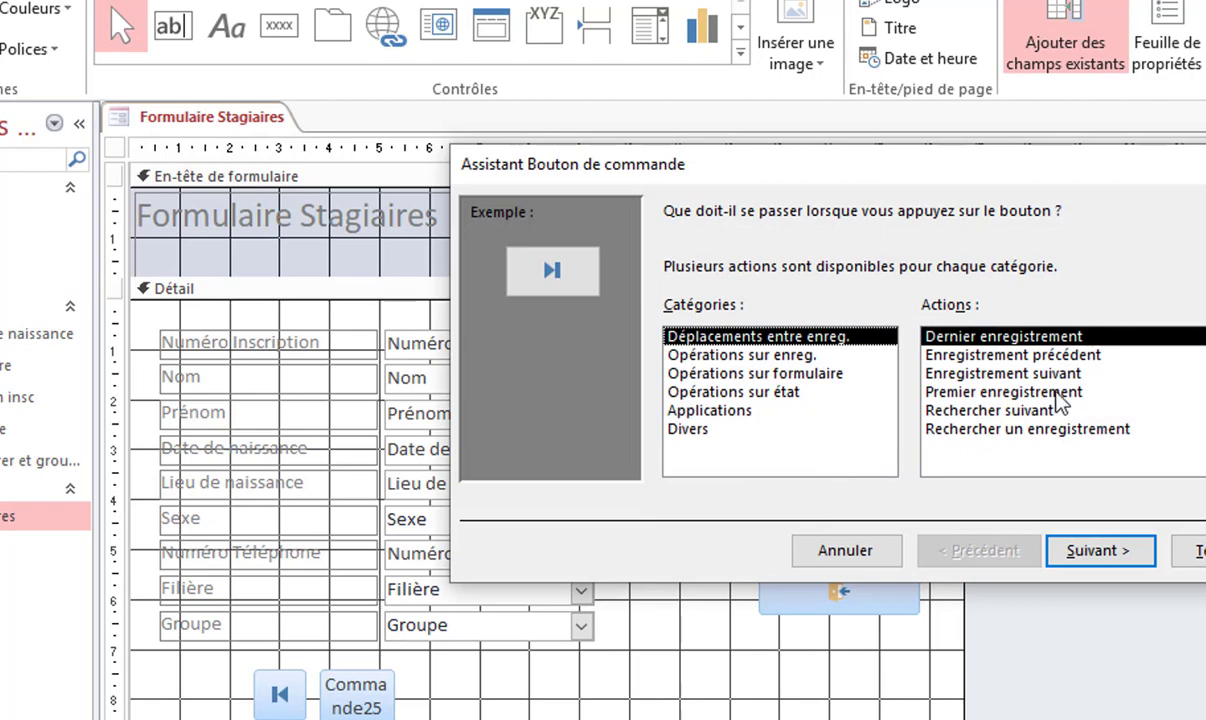
{"action": "left_click", "coordinate": [1010, 355]}
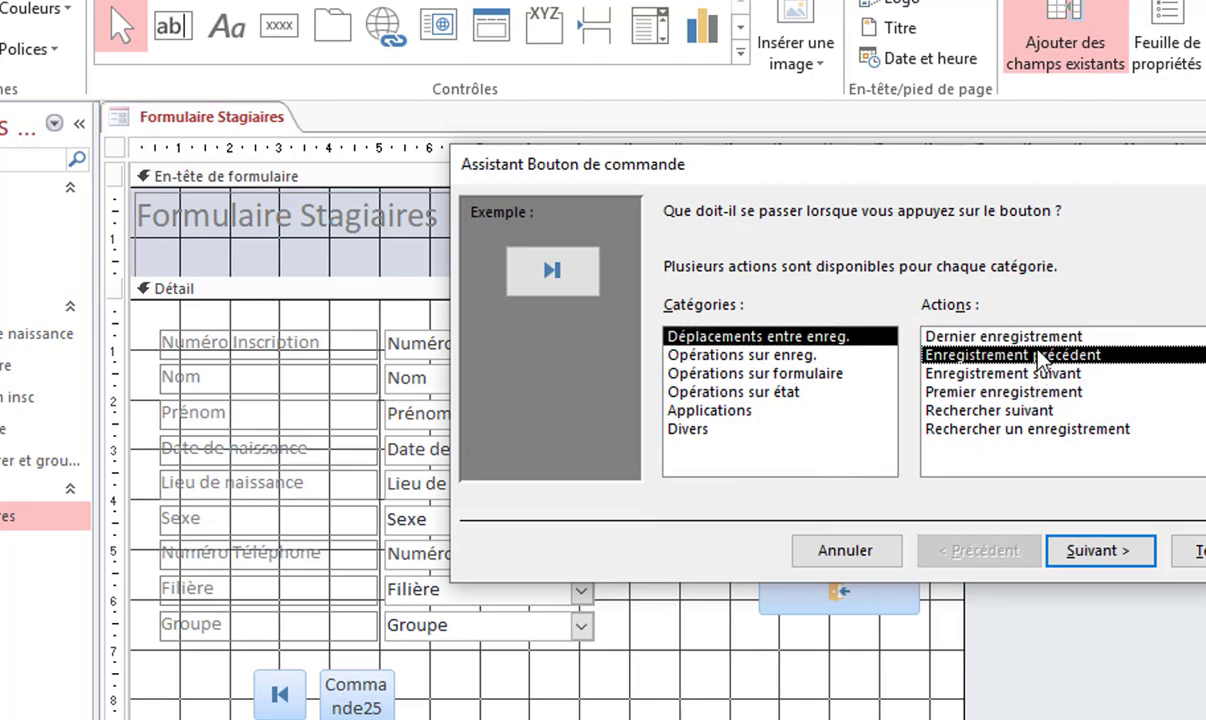
{"action": "left_click", "coordinate": [1100, 552]}
{"action": "left_click", "coordinate": [1100, 552]}
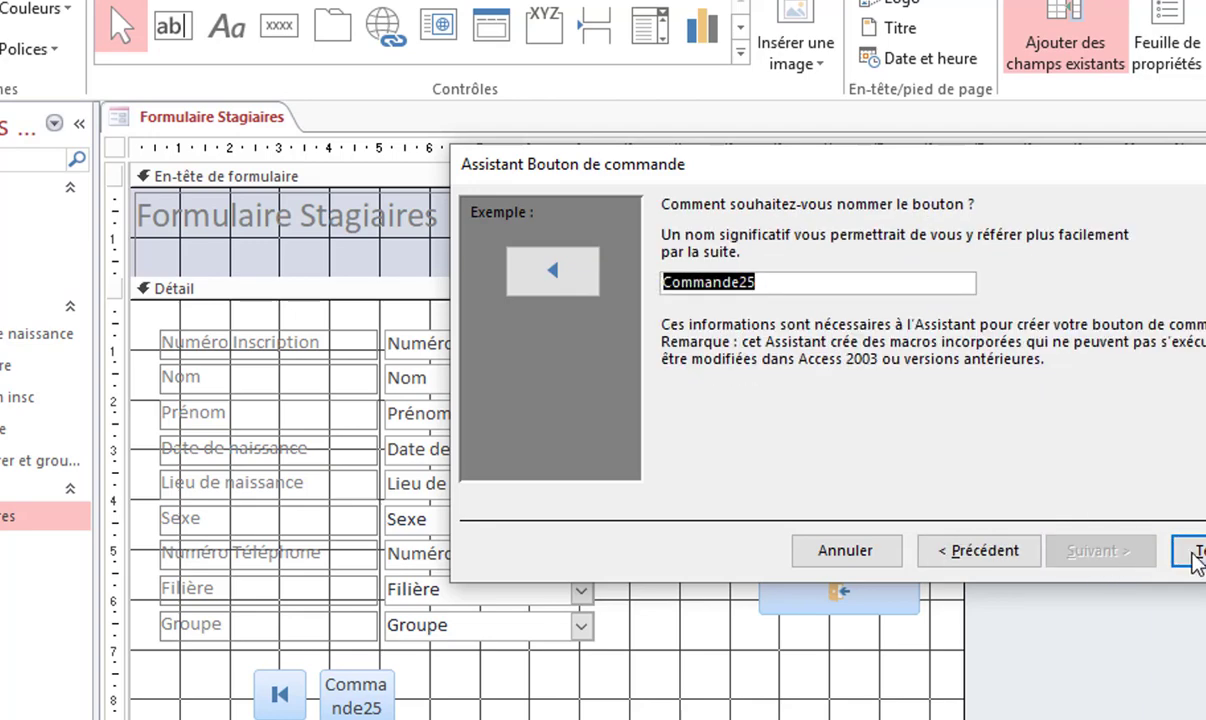
{"action": "left_click", "coordinate": [1192, 551]}
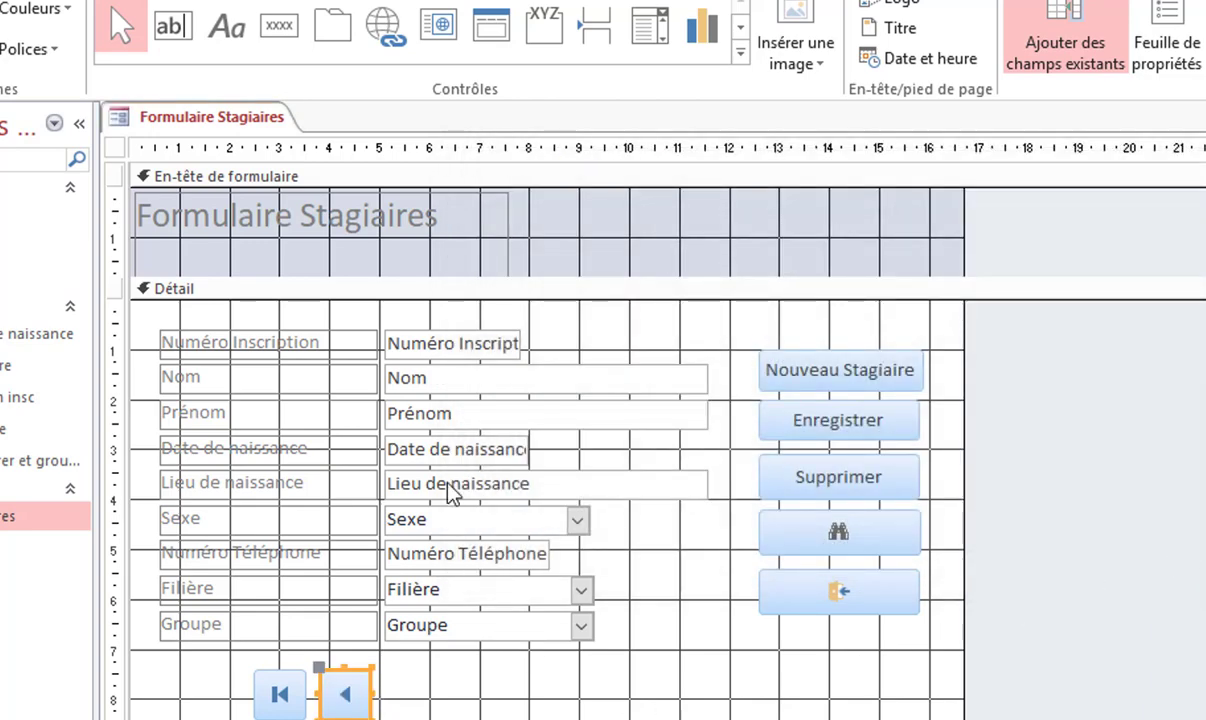
Step: Add a button after the previous-record button for Enregistrement suivant, drawn about 1.4 cm wide, keeping the default image and name
{"action": "left_click", "coordinate": [279, 36]}
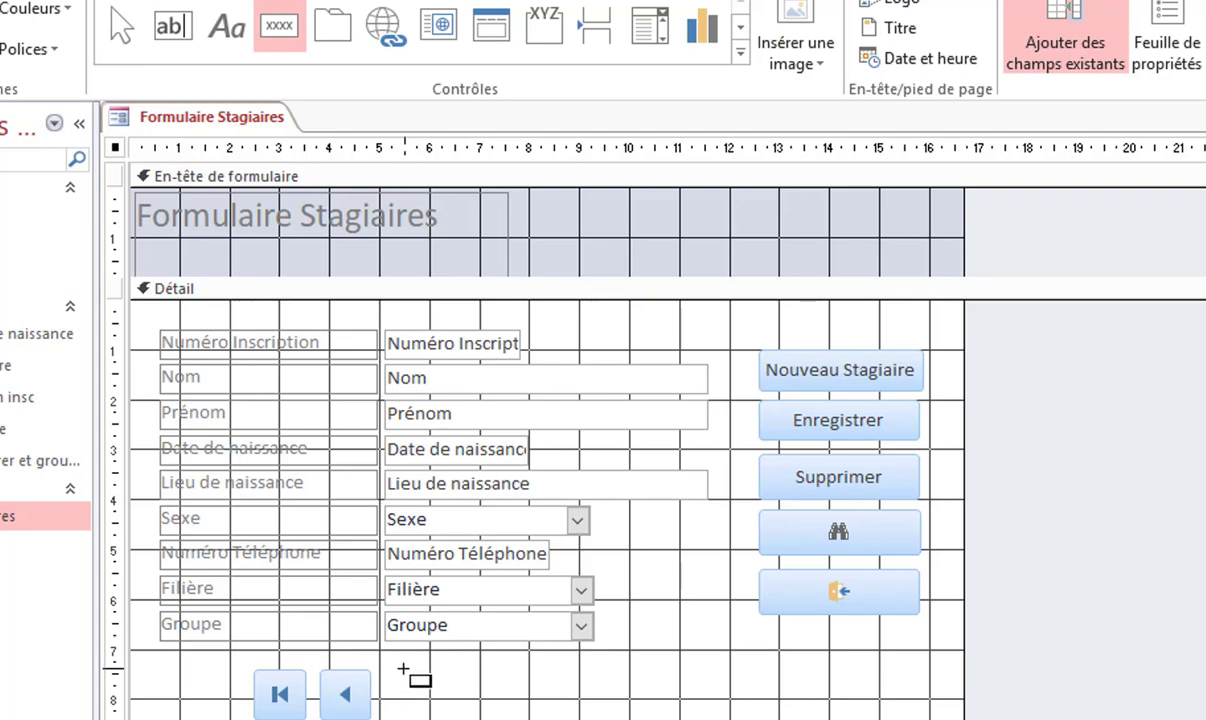
{"action": "left_click_drag", "start_coordinate": [404, 670], "coordinate": [475, 719]}
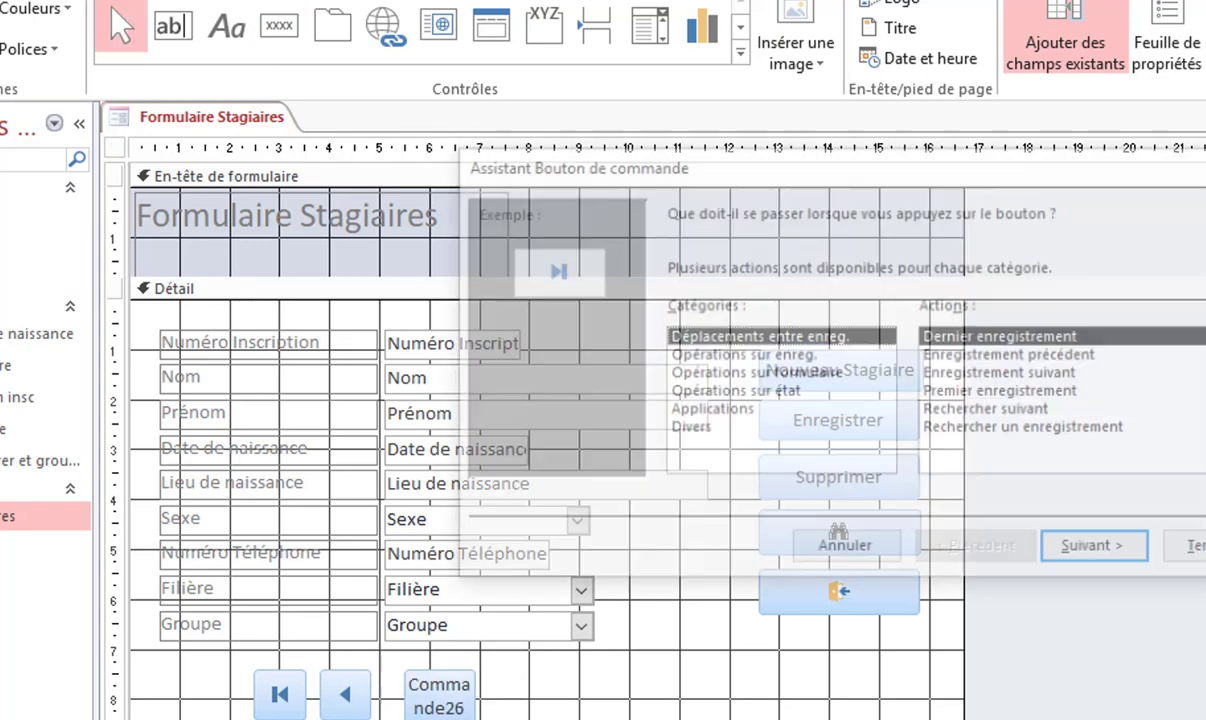
{"action": "left_click", "coordinate": [1030, 373]}
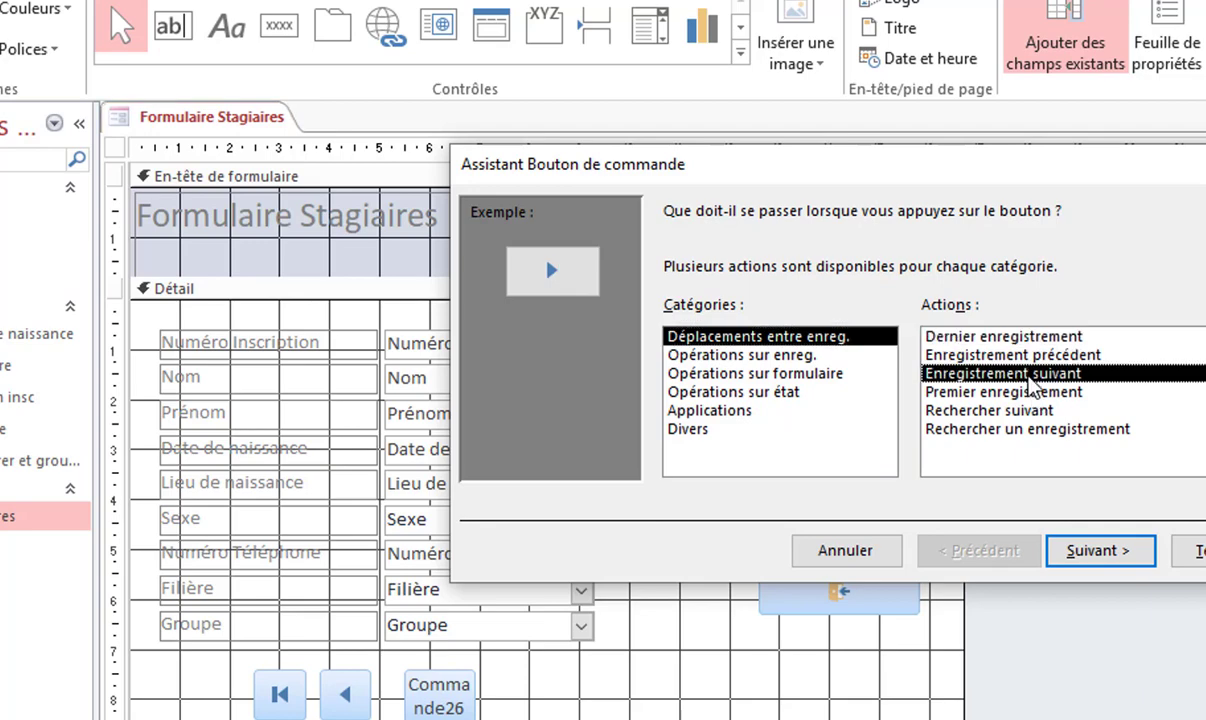
{"action": "left_click", "coordinate": [1104, 552]}
{"action": "left_click", "coordinate": [1104, 552]}
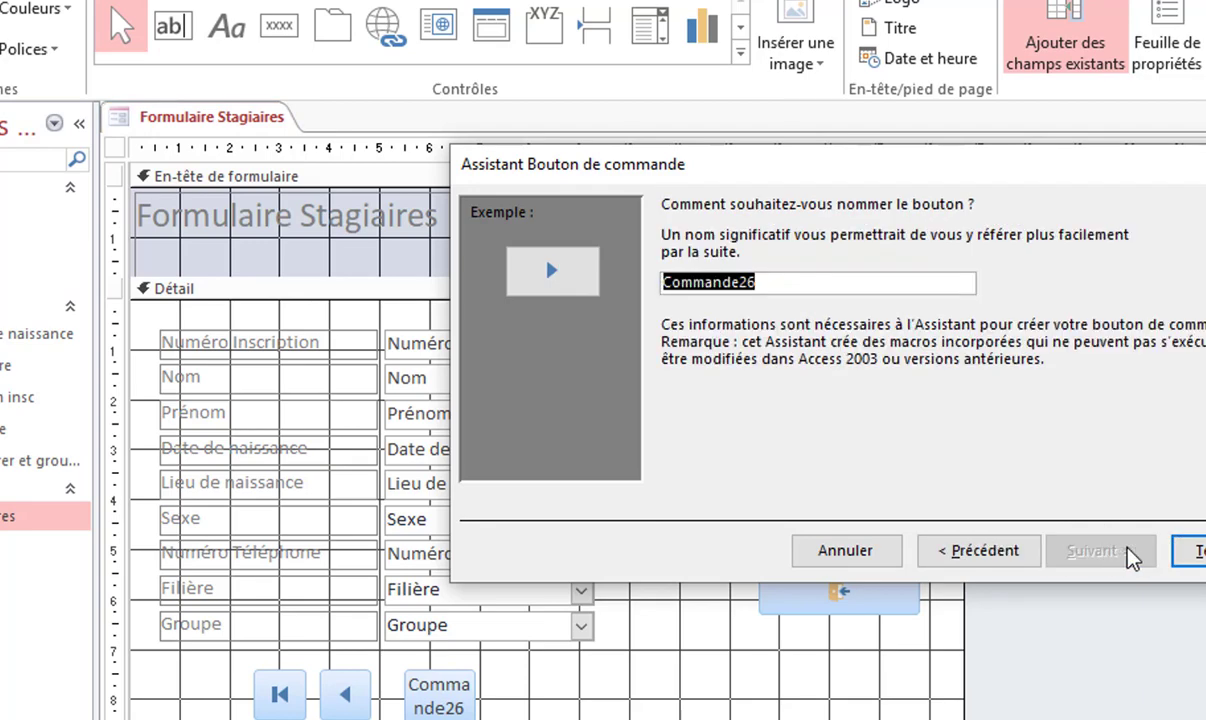
{"action": "left_click", "coordinate": [1195, 629]}
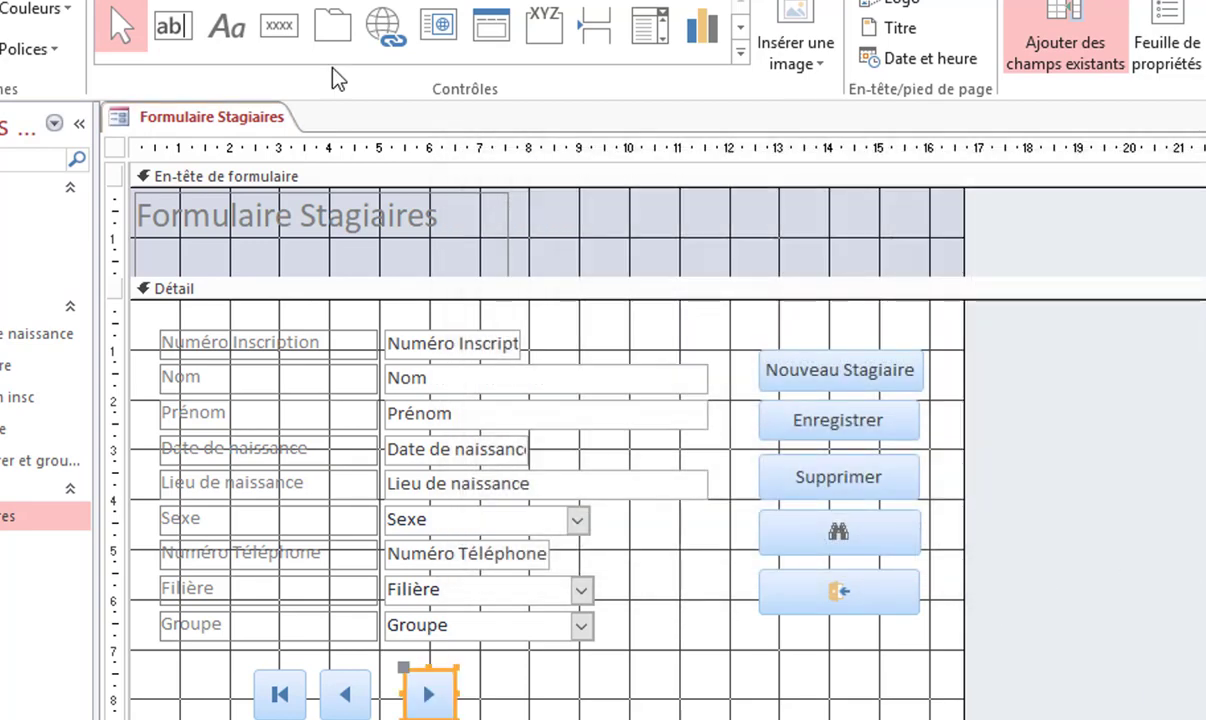
Step: Add a button at the end of the navigation row for Dernier enregistrement, drawn about 1.7 cm wide, with default image and name
{"action": "left_click", "coordinate": [279, 27]}
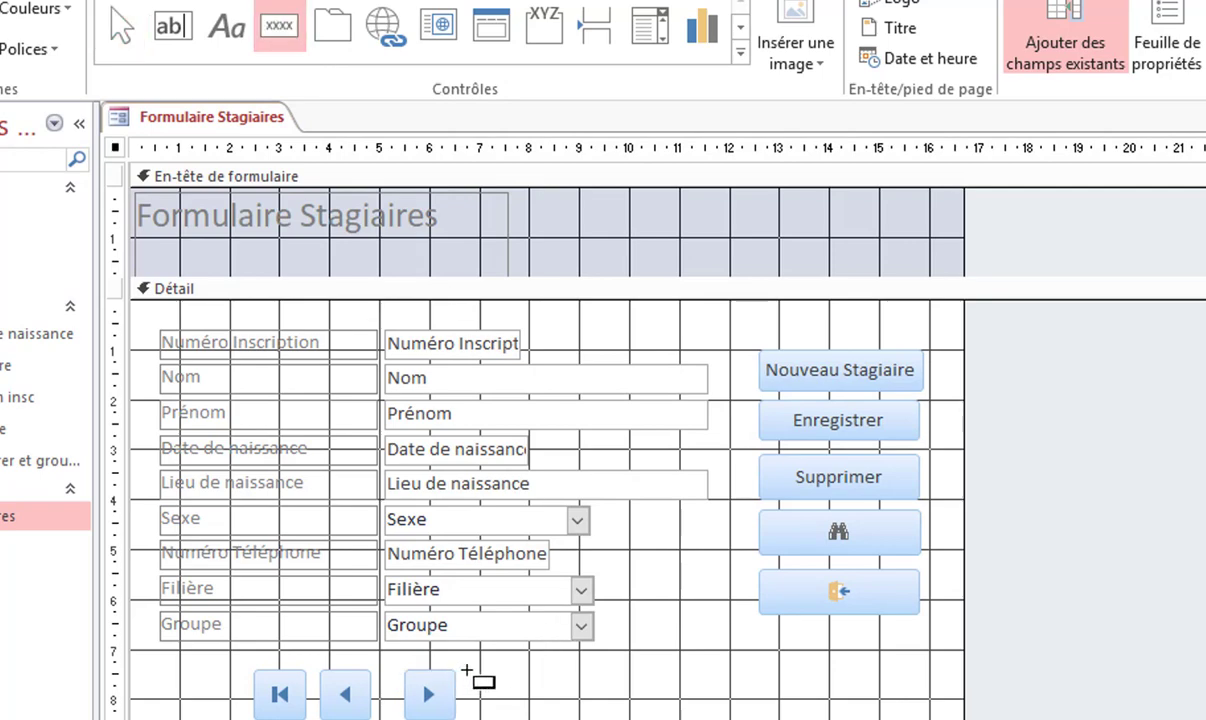
{"action": "left_click_drag", "start_coordinate": [466, 664], "coordinate": [552, 719]}
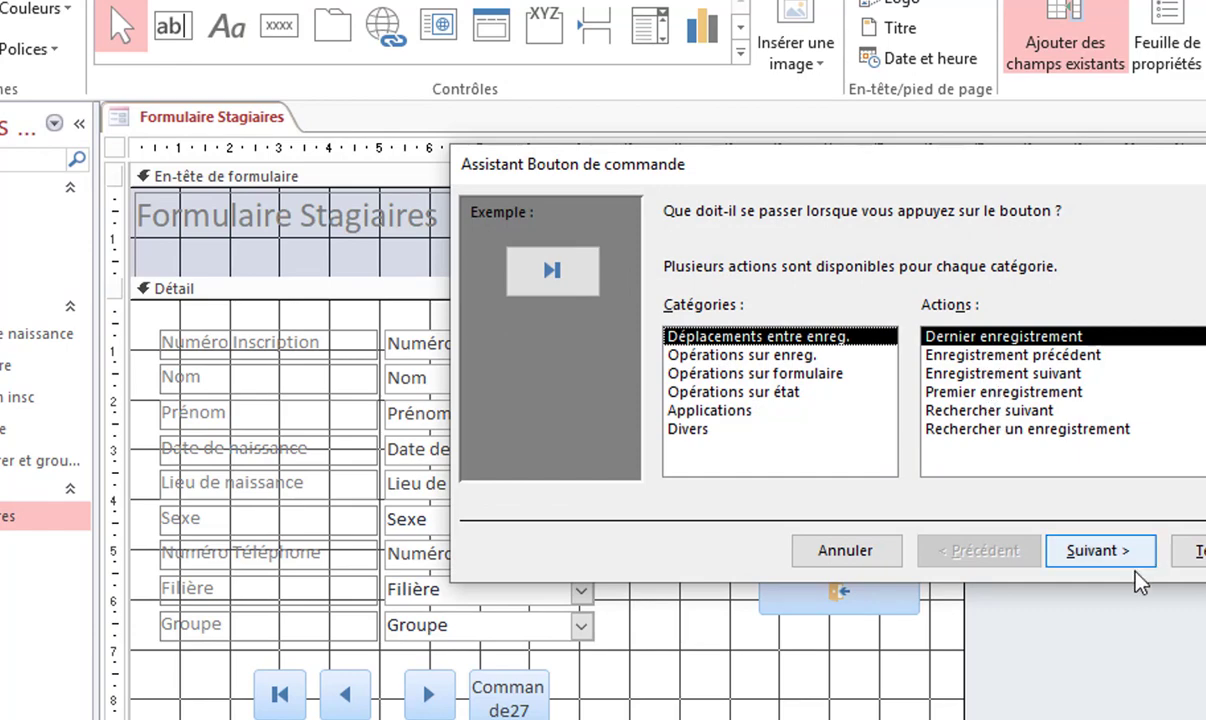
{"action": "left_click", "coordinate": [1101, 553]}
{"action": "left_click", "coordinate": [1108, 560]}
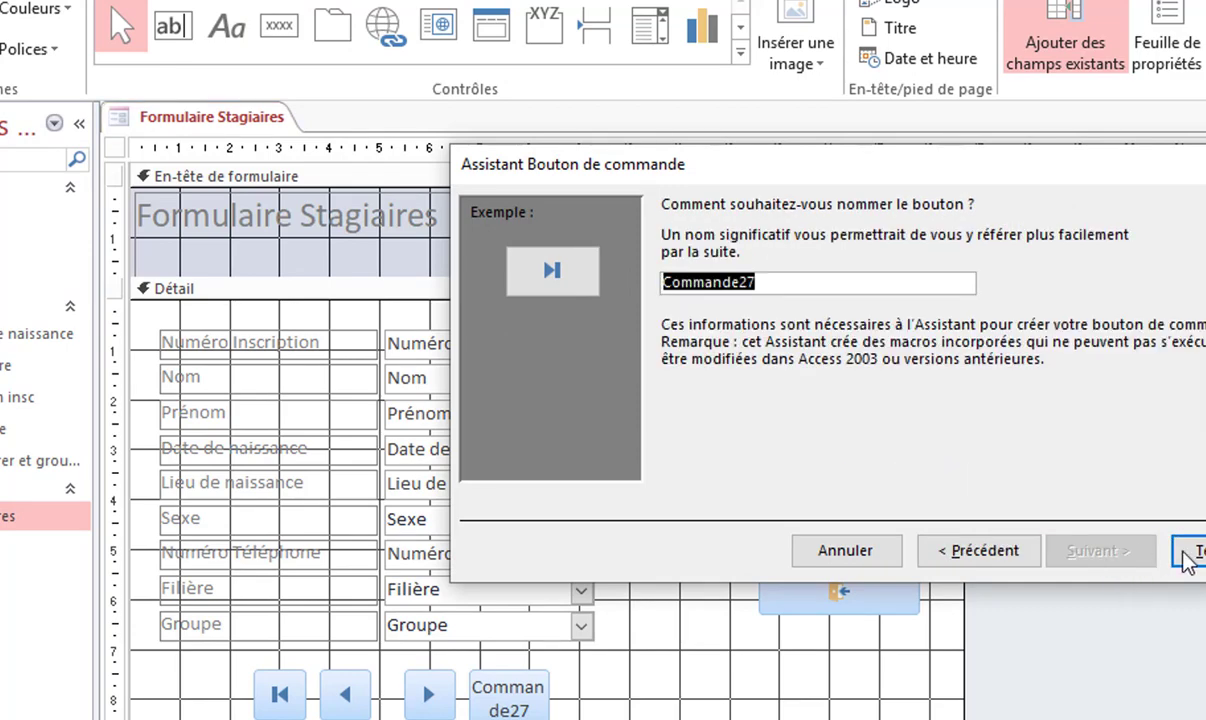
{"action": "left_click", "coordinate": [1180, 553]}
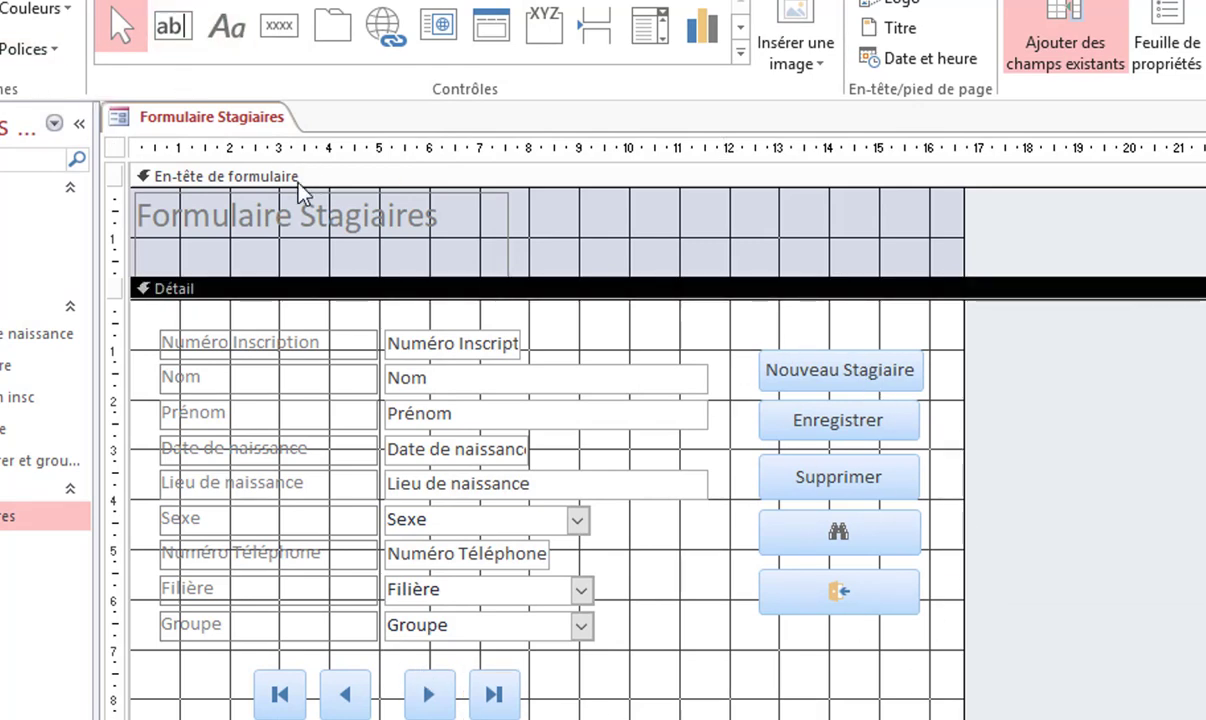
{"action": "left_click", "coordinate": [285, 218]}
{"action": "left_click", "coordinate": [296, 220]}
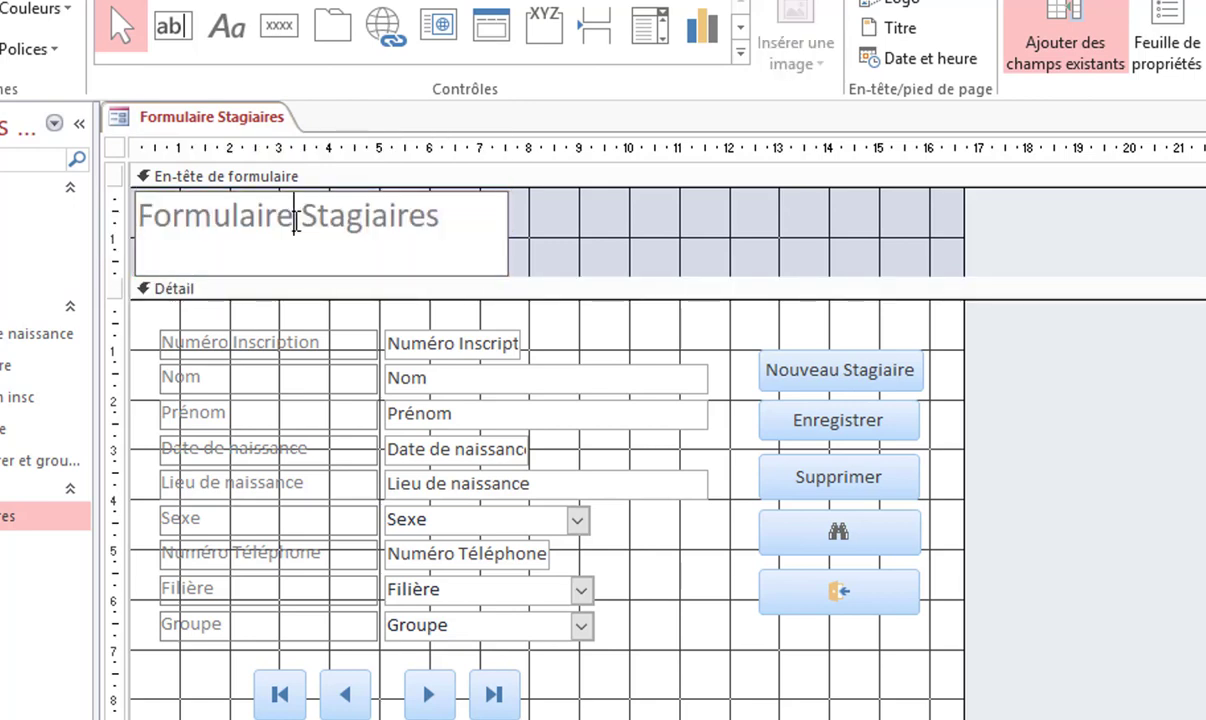
{"action": "double_click", "coordinate": [297, 219]}
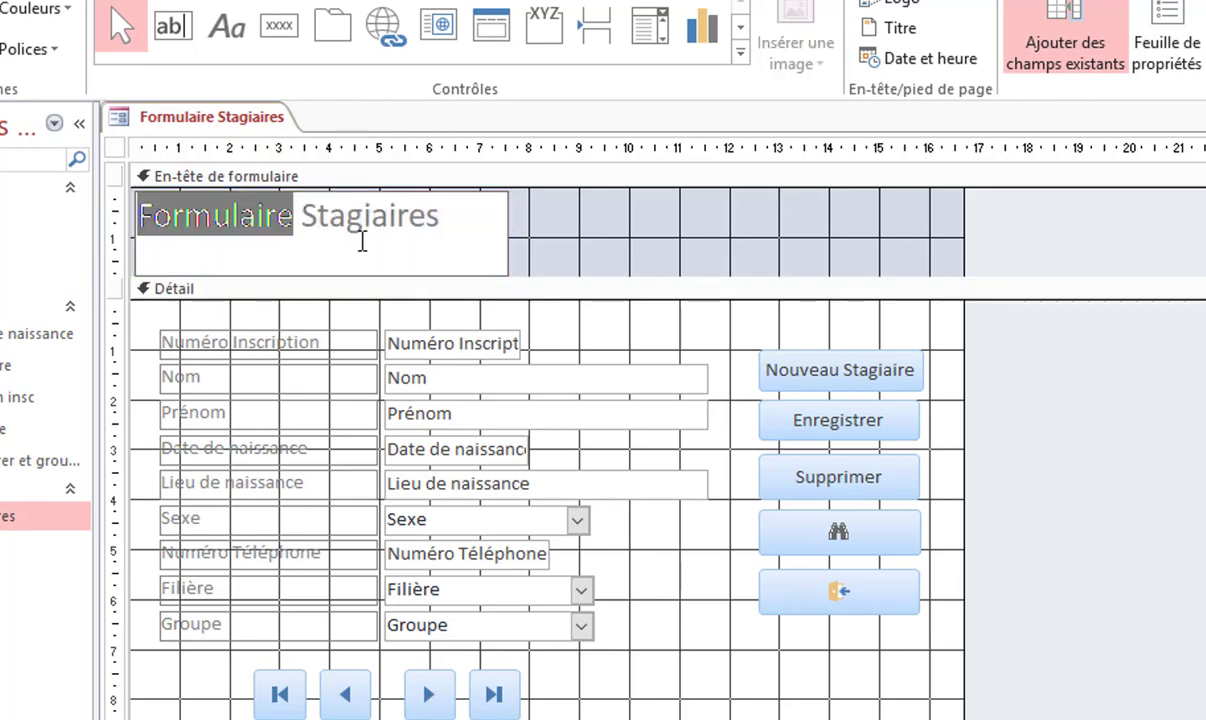
{"action": "left_click", "coordinate": [452, 235]}
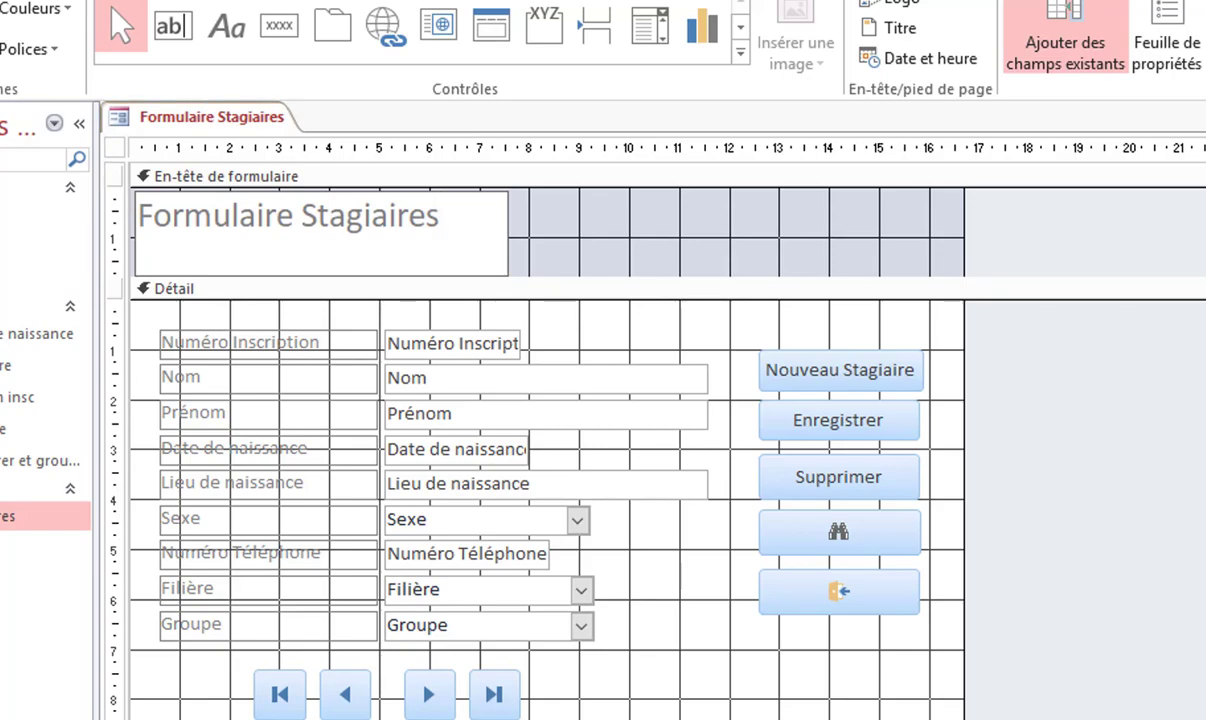
{"action": "key", "text": "Escape"}
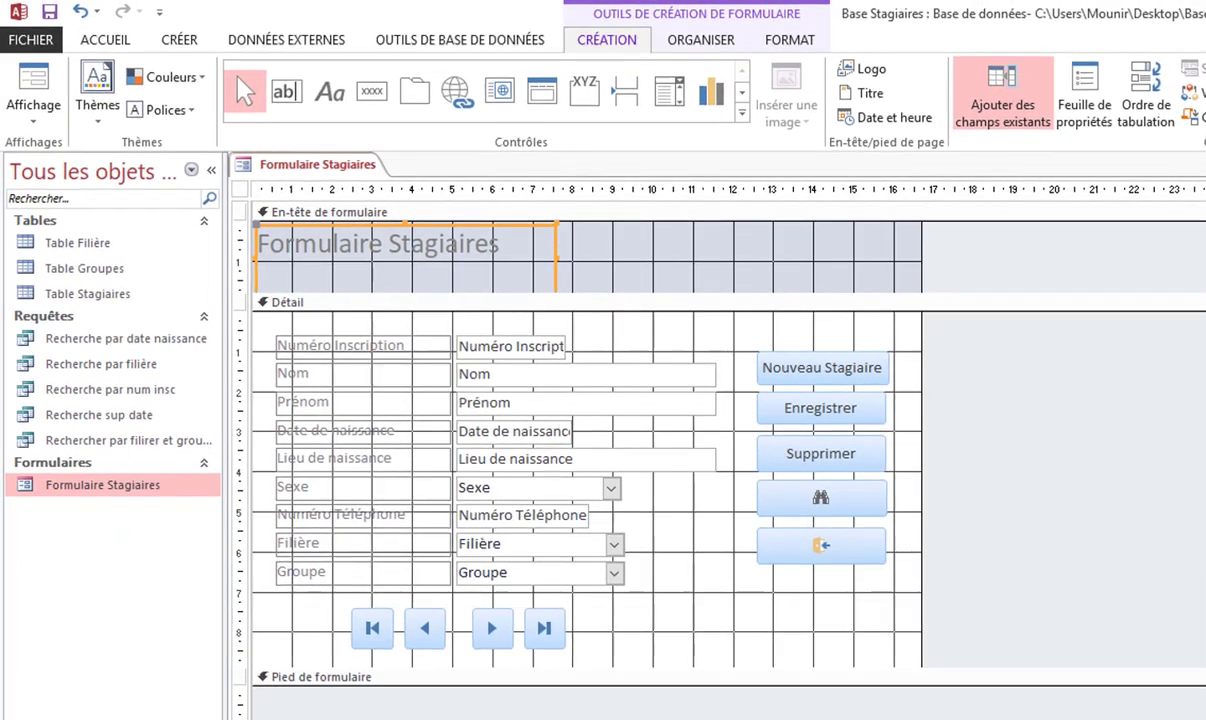
Step: Reopen Formulaire Stagiaires in form view and test its next, previous, last and first record commands
{"action": "key", "text": "ctrl+w"}
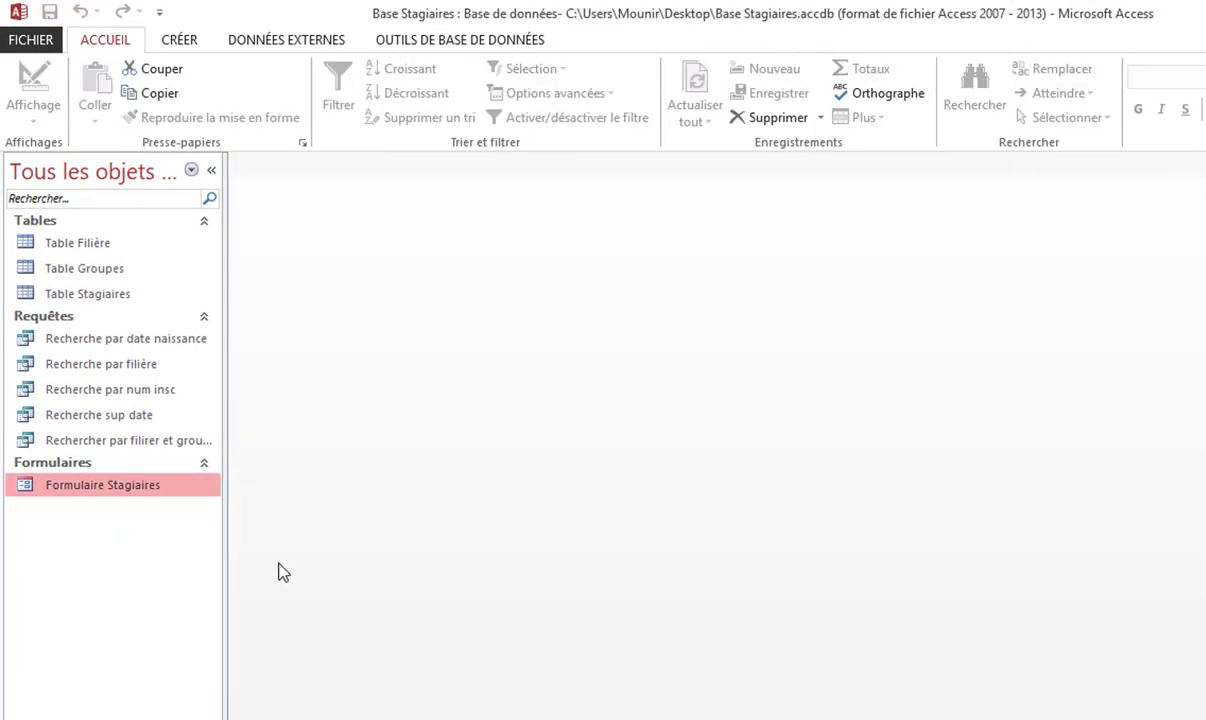
{"action": "double_click", "coordinate": [125, 488]}
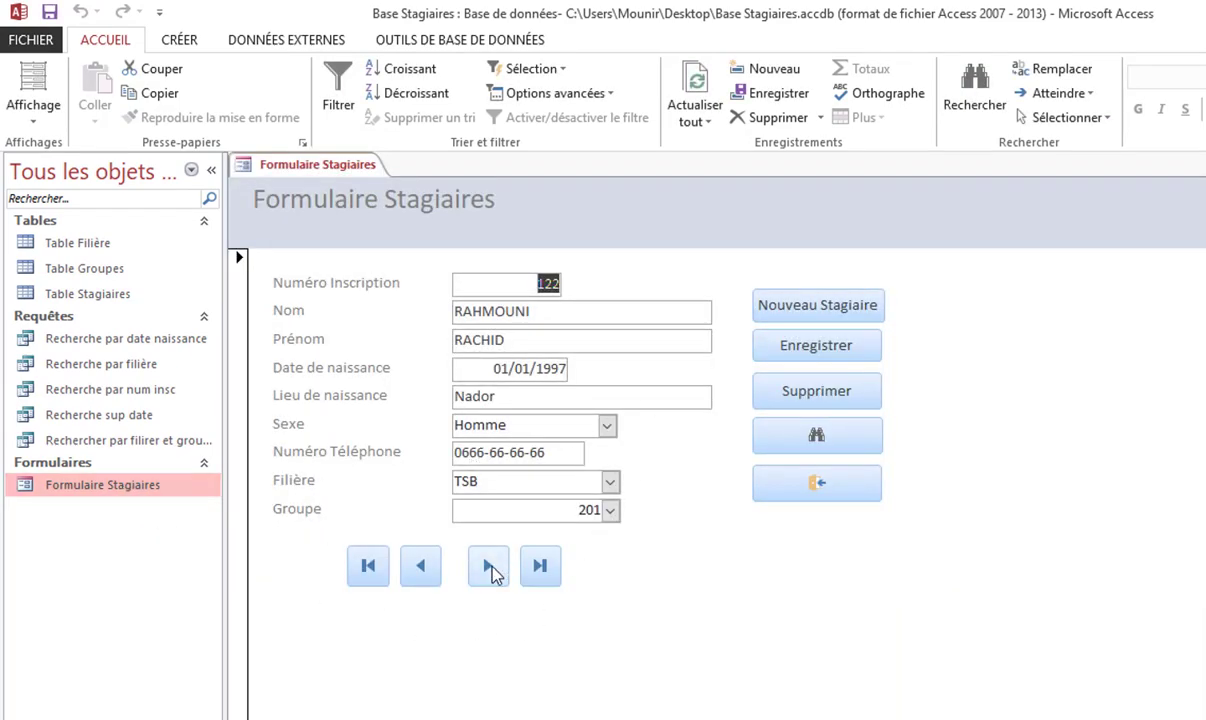
{"action": "left_click", "coordinate": [489, 566]}
{"action": "left_click", "coordinate": [489, 566]}
{"action": "left_click", "coordinate": [489, 566]}
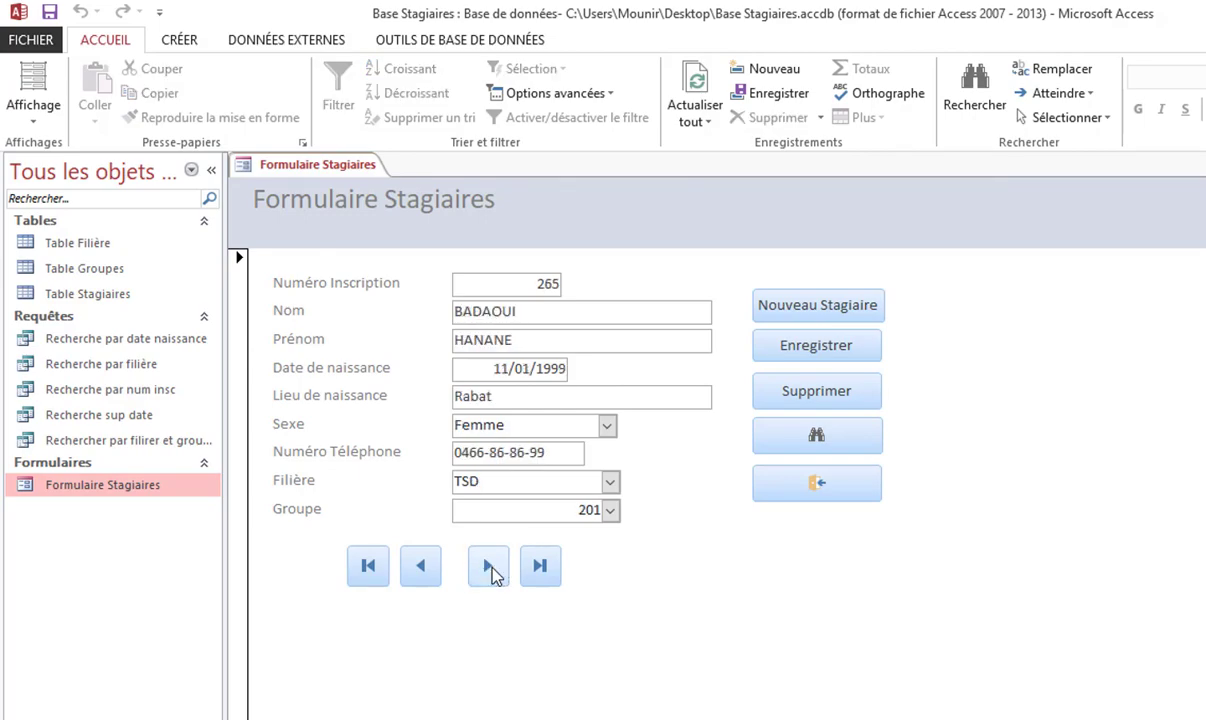
{"action": "left_click", "coordinate": [425, 572]}
{"action": "left_click", "coordinate": [422, 574]}
{"action": "left_click", "coordinate": [545, 568]}
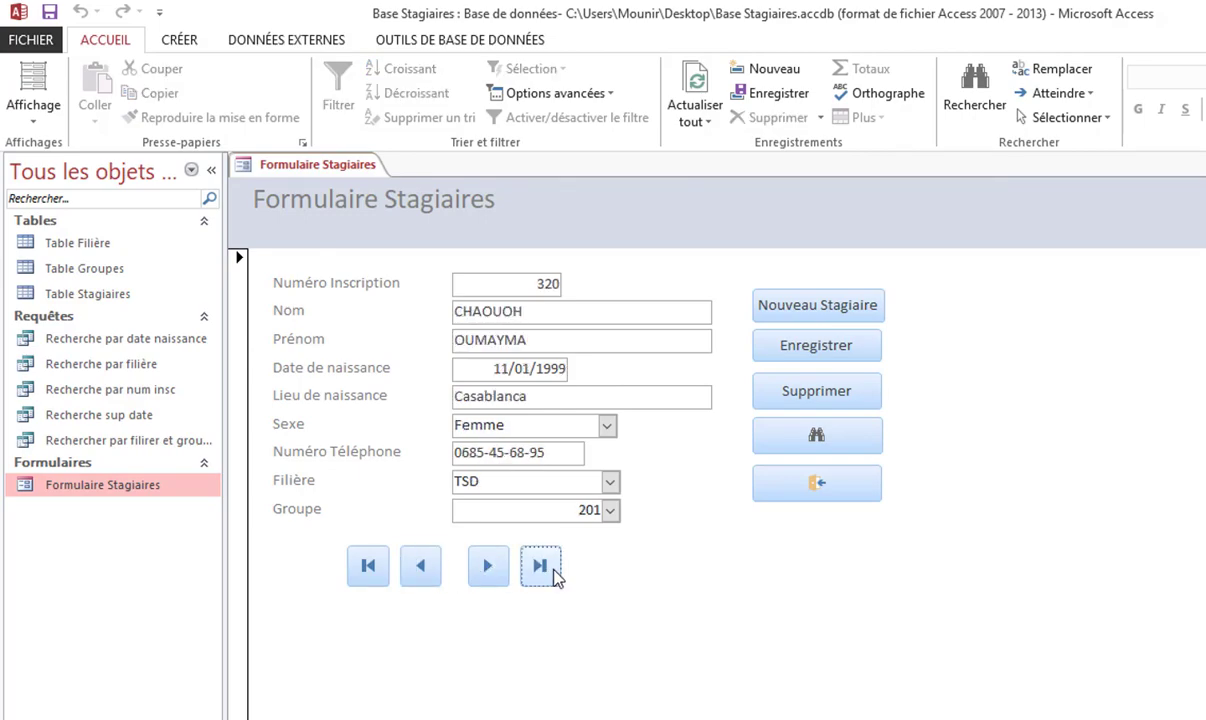
{"action": "left_click", "coordinate": [369, 566]}
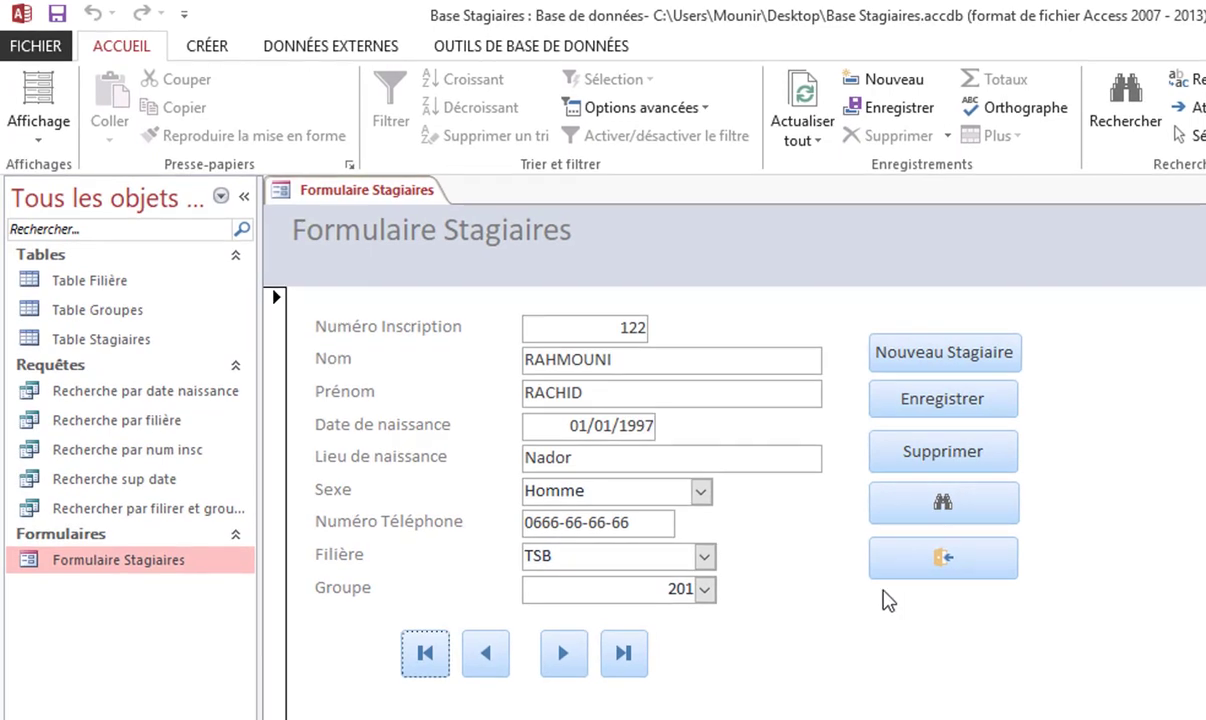
Step: Test Nouveau Stagiaire, return to the last existing record and permanently delete it with the form's Supprimer command
{"action": "left_click", "coordinate": [946, 355]}
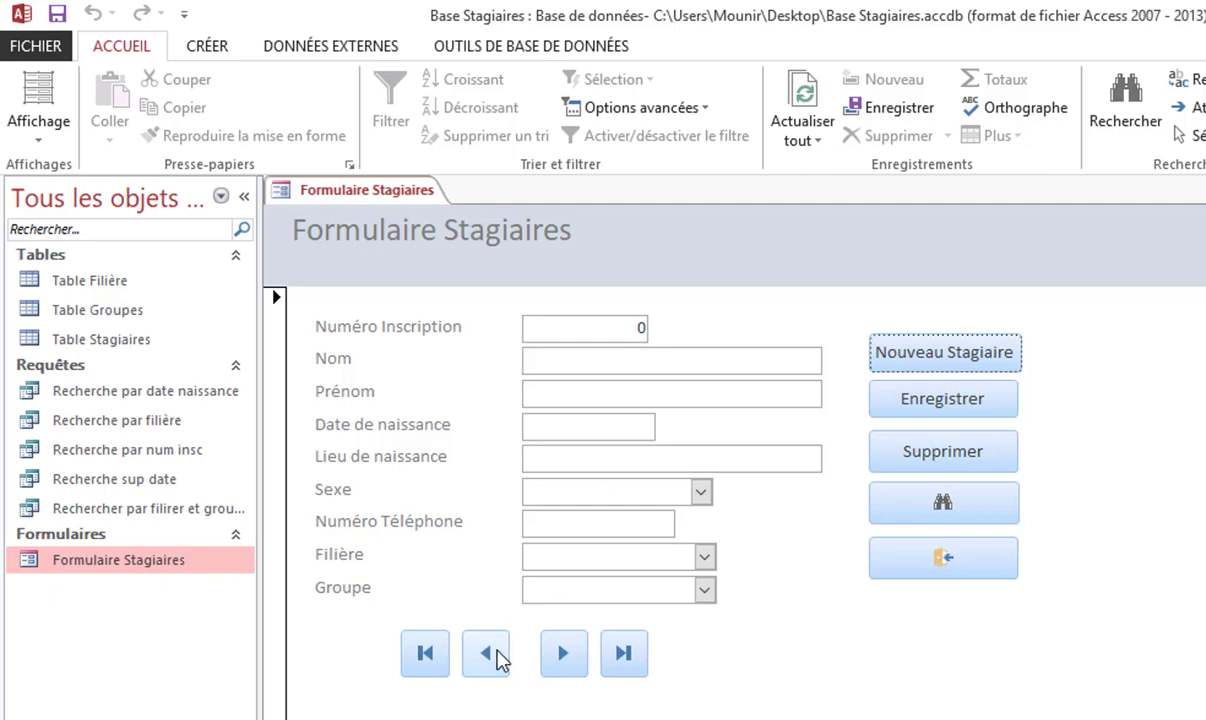
{"action": "left_click", "coordinate": [486, 653]}
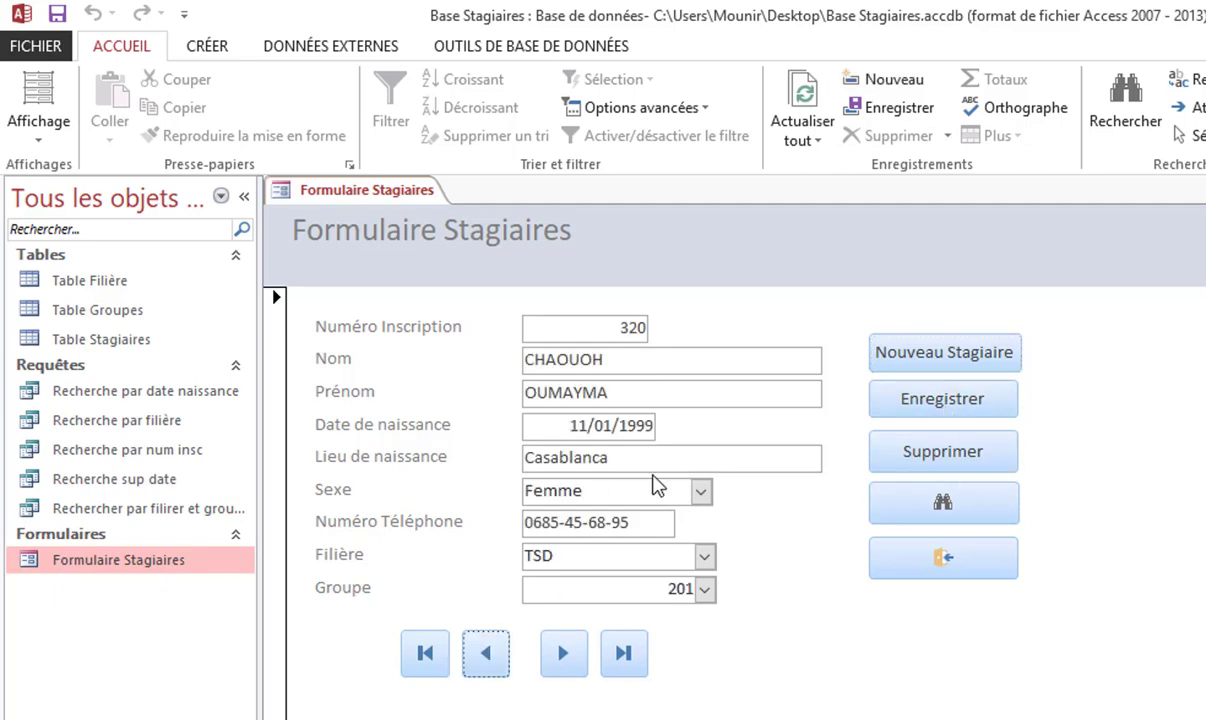
{"action": "left_click", "coordinate": [660, 498]}
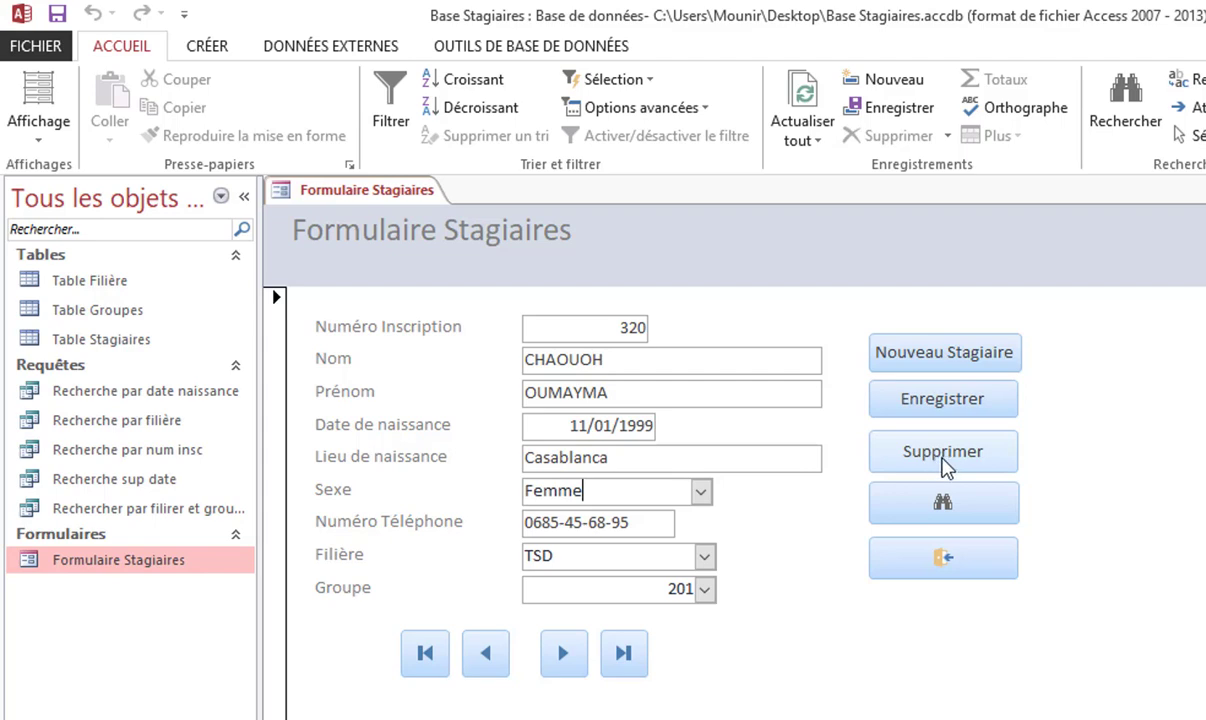
{"action": "left_click", "coordinate": [945, 463]}
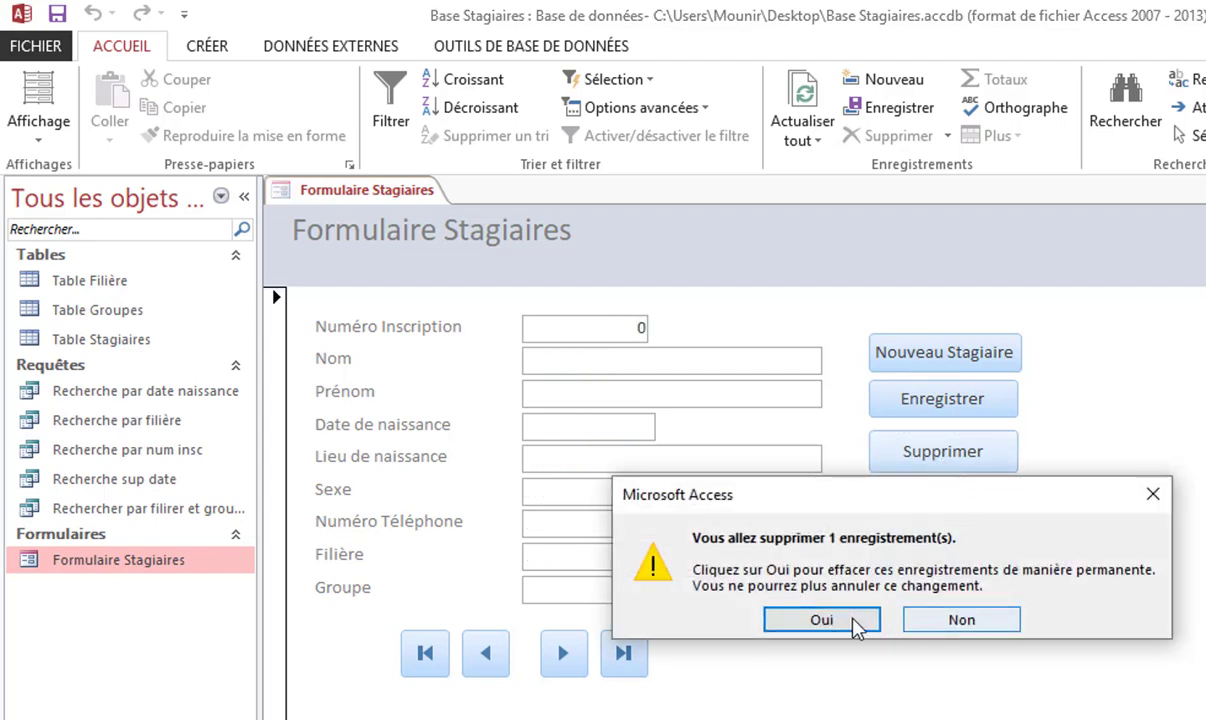
{"action": "left_click", "coordinate": [855, 621]}
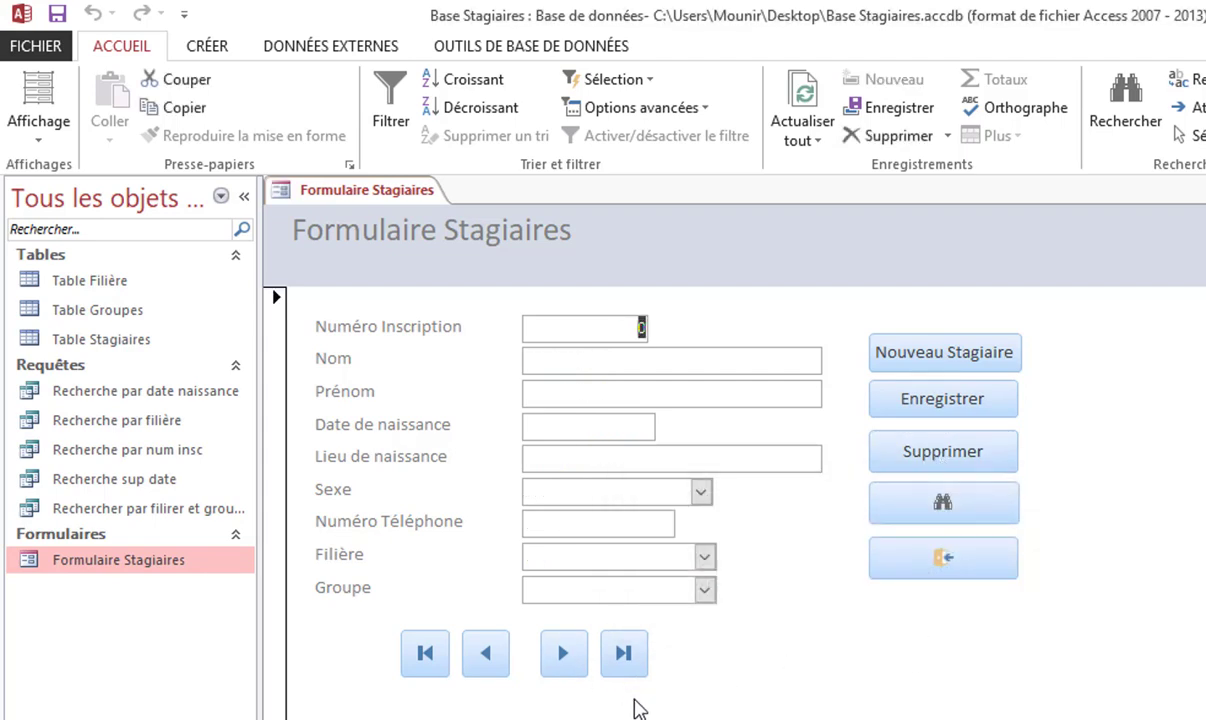
{"action": "left_click", "coordinate": [478, 655]}
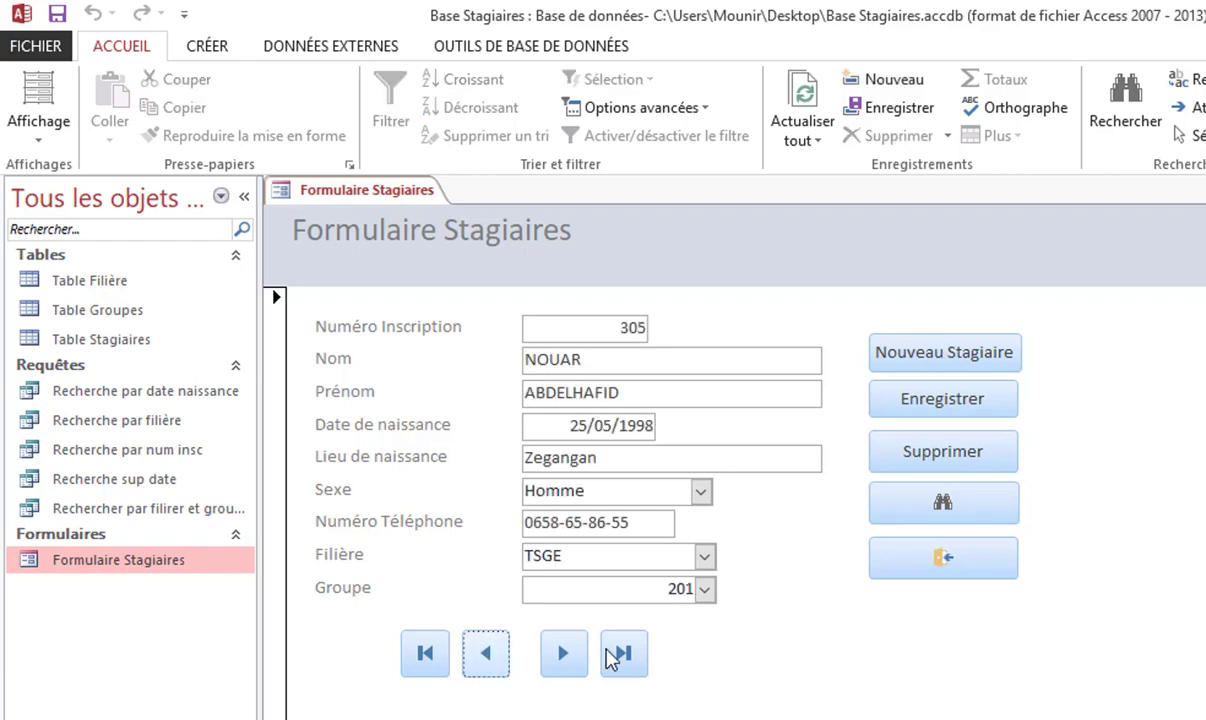
Step: Examine the Où, Sens and Rechercher options in the form's record search, dismiss it and close the form with its own exit command
{"action": "left_click", "coordinate": [940, 510]}
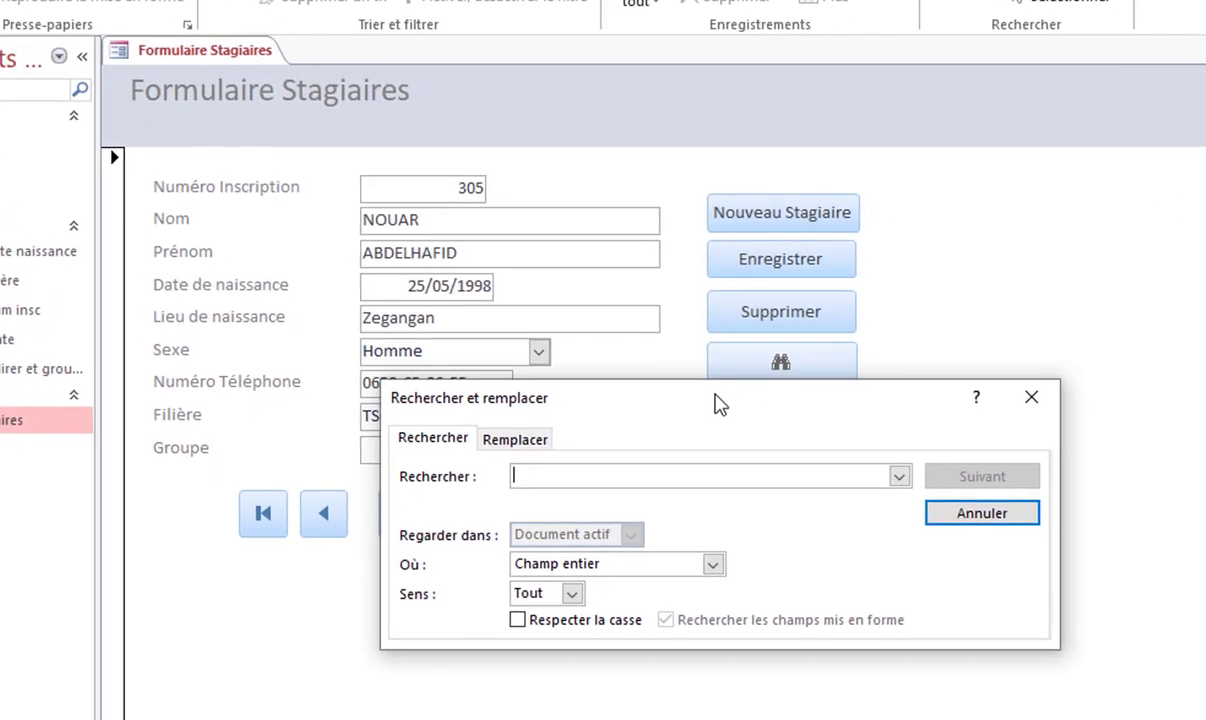
{"action": "left_click_drag", "start_coordinate": [882, 539], "coordinate": [1108, 387]}
{"action": "left_click_drag", "start_coordinate": [945, 248], "coordinate": [1023, 221]}
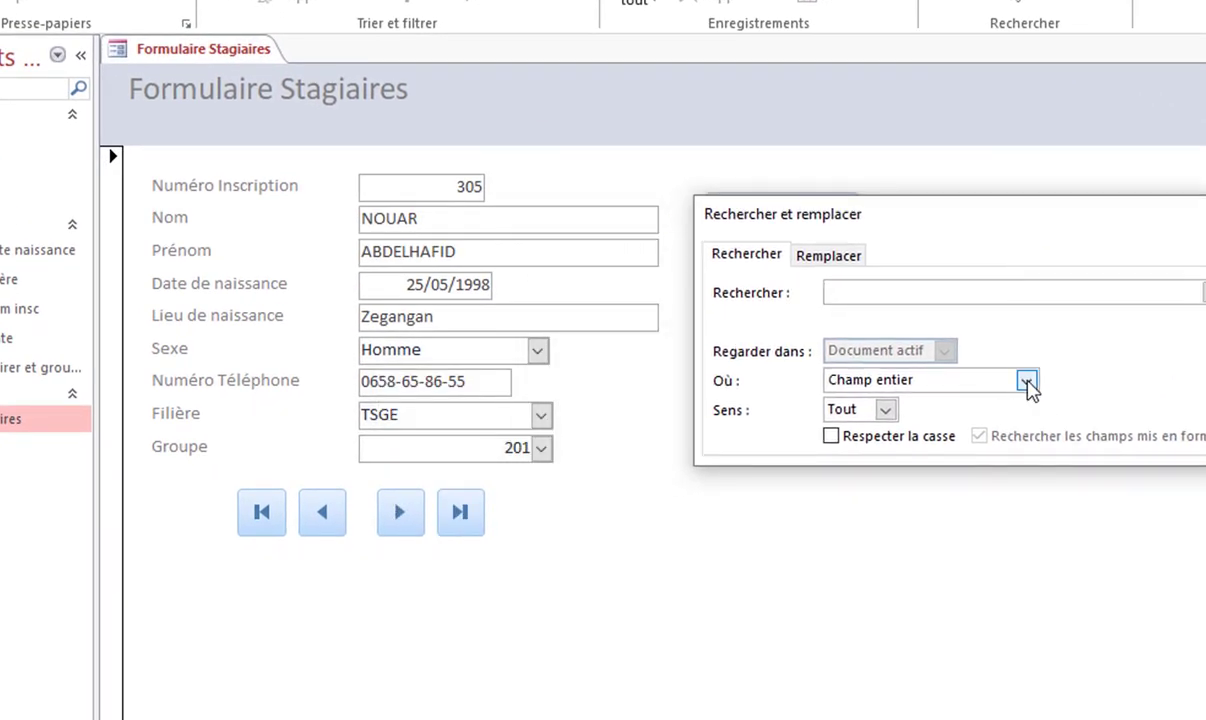
{"action": "left_click", "coordinate": [1027, 381]}
{"action": "left_click", "coordinate": [1027, 382]}
{"action": "left_click", "coordinate": [886, 410]}
{"action": "left_click", "coordinate": [886, 410]}
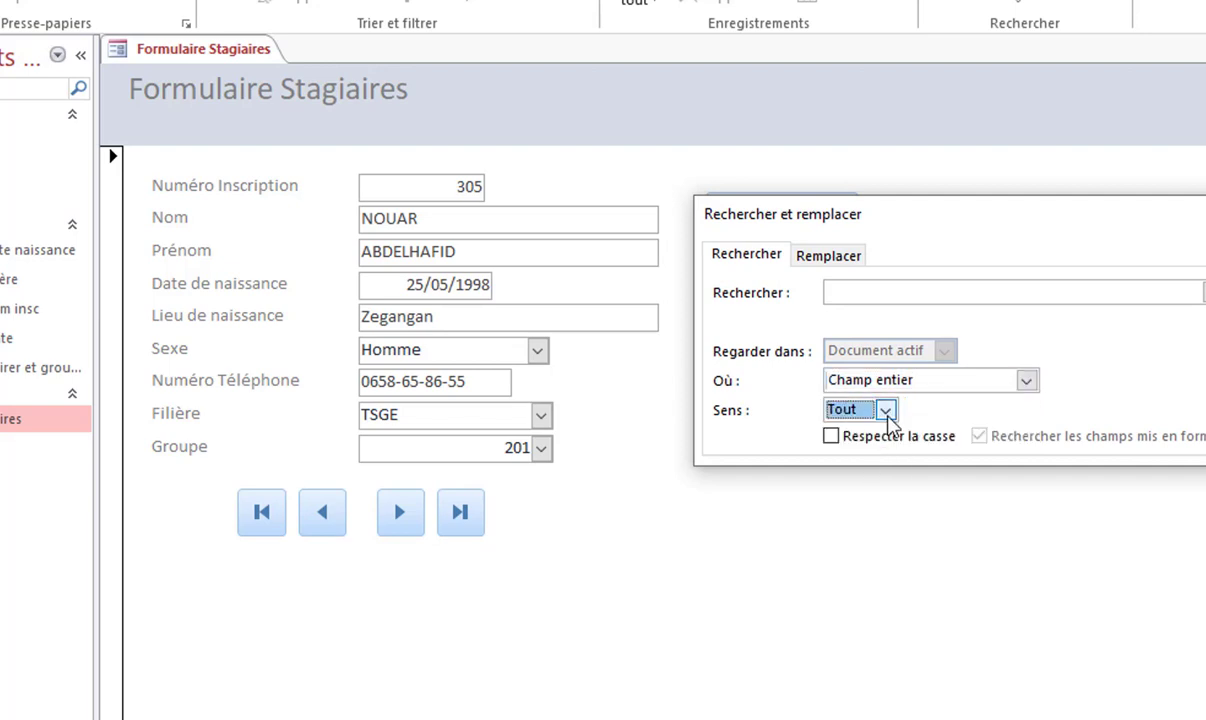
{"action": "left_click", "coordinate": [1027, 381]}
{"action": "left_click", "coordinate": [1027, 381]}
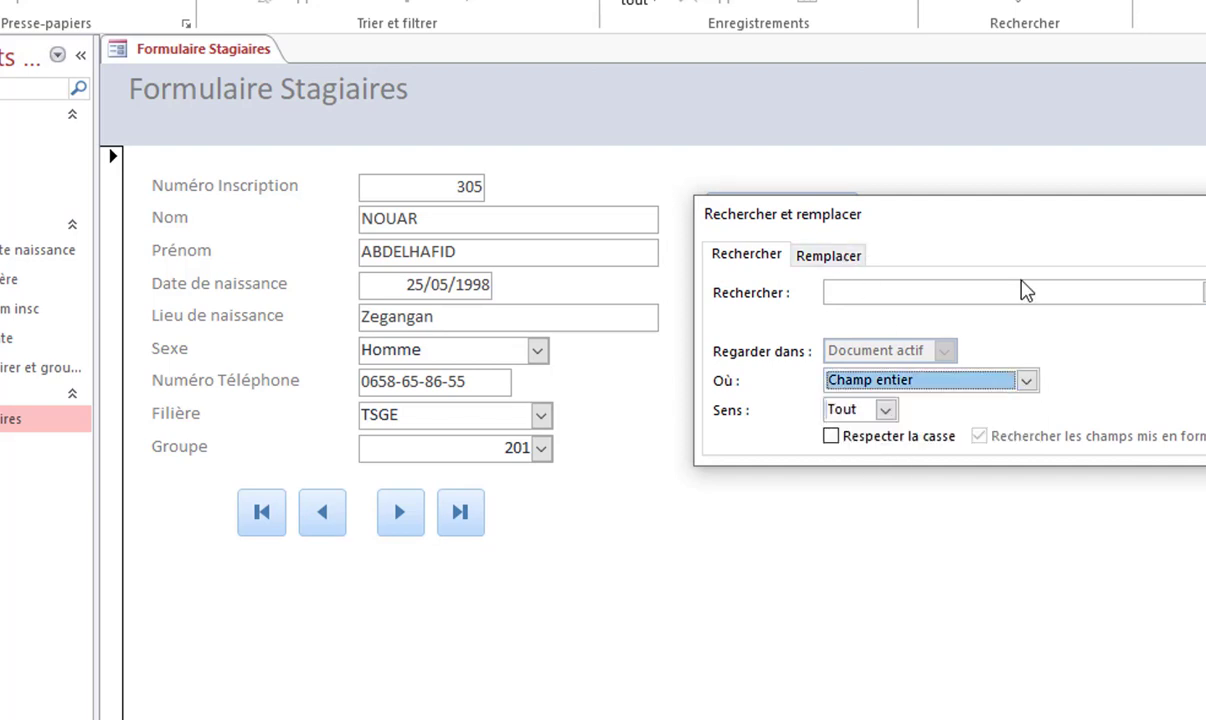
{"action": "left_click", "coordinate": [1000, 293]}
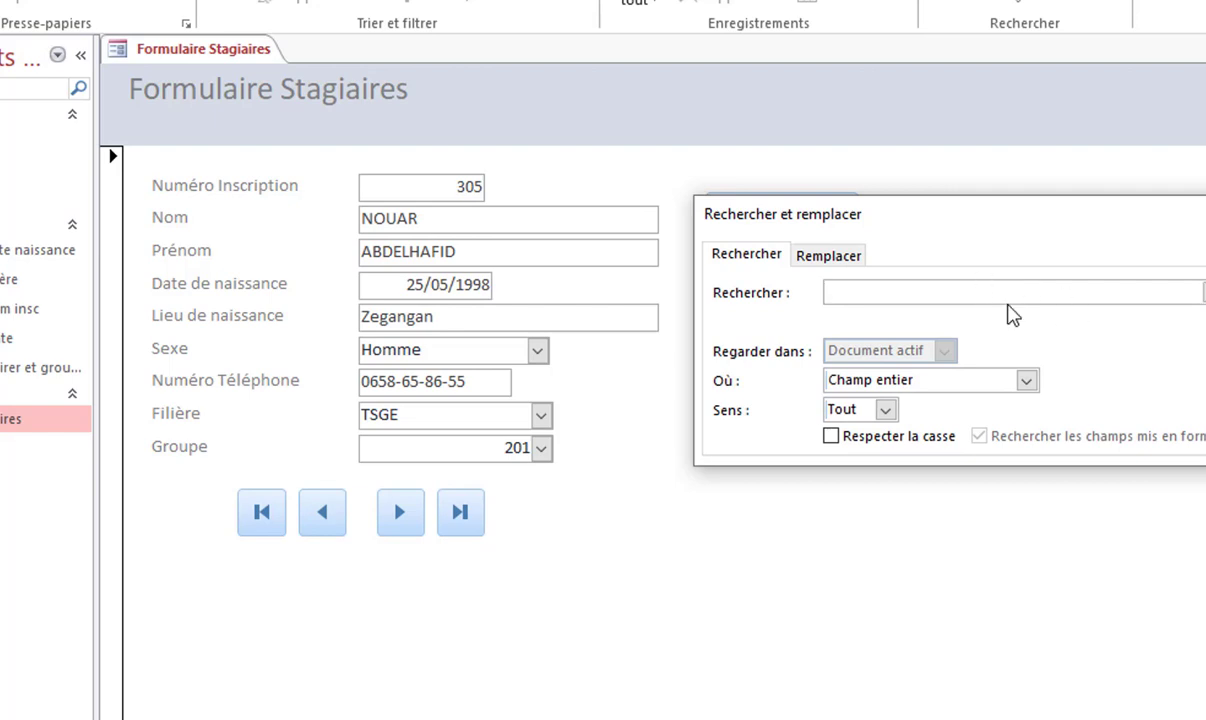
{"action": "left_click", "coordinate": [1204, 293]}
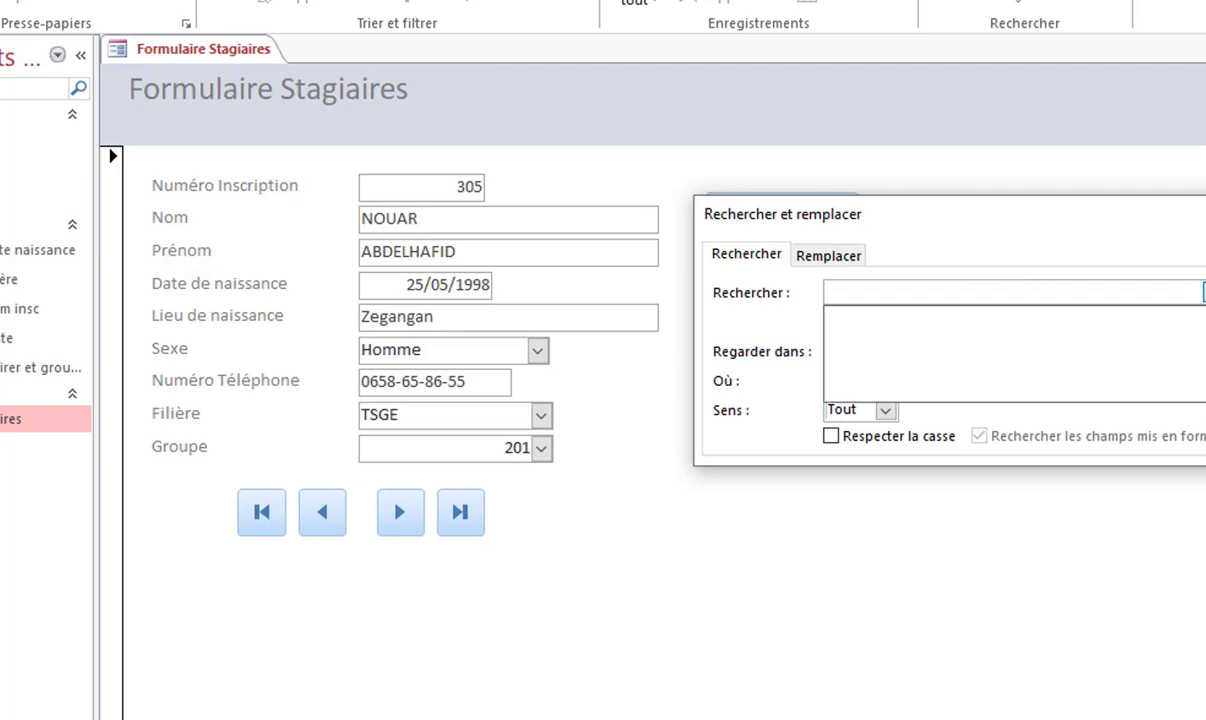
{"action": "left_click", "coordinate": [1204, 293]}
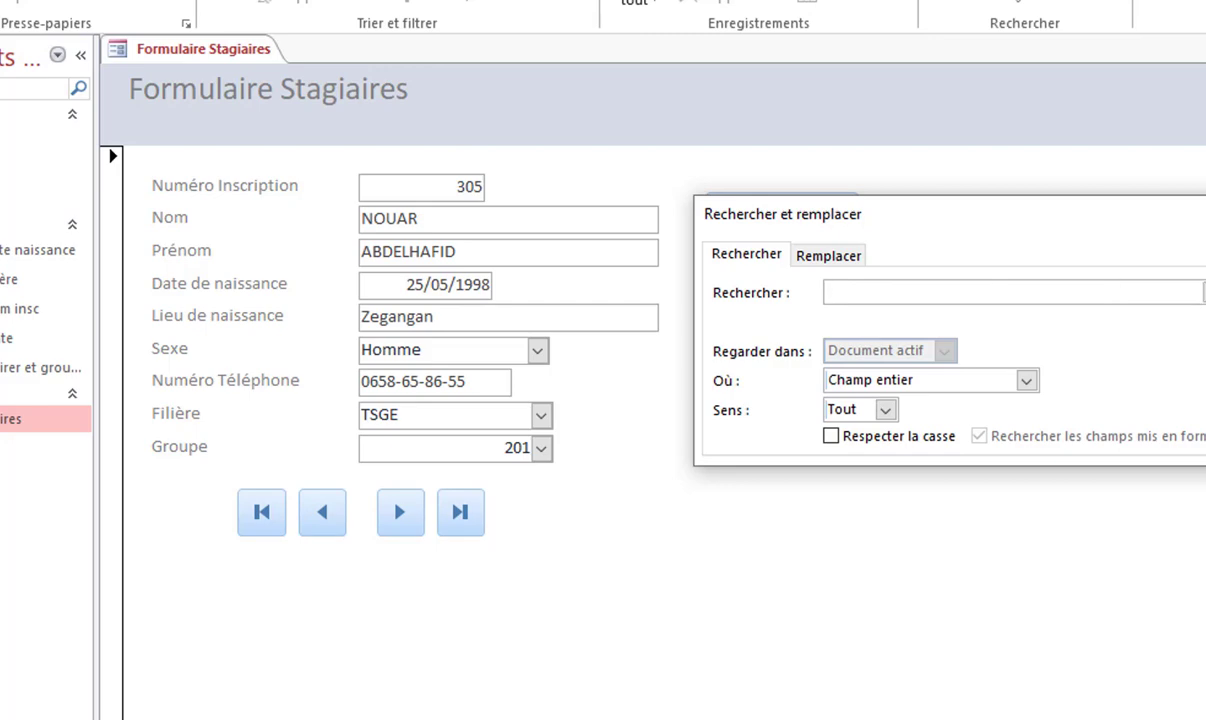
{"action": "key", "text": "Escape"}
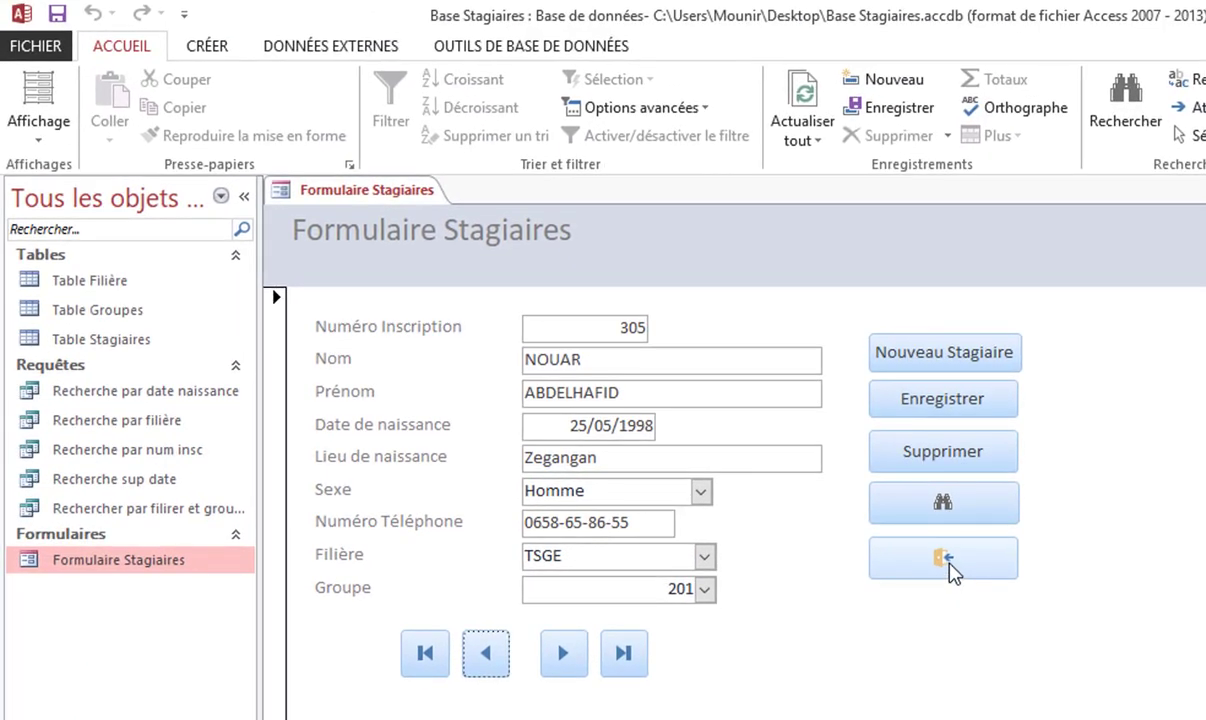
{"action": "left_click", "coordinate": [947, 565]}
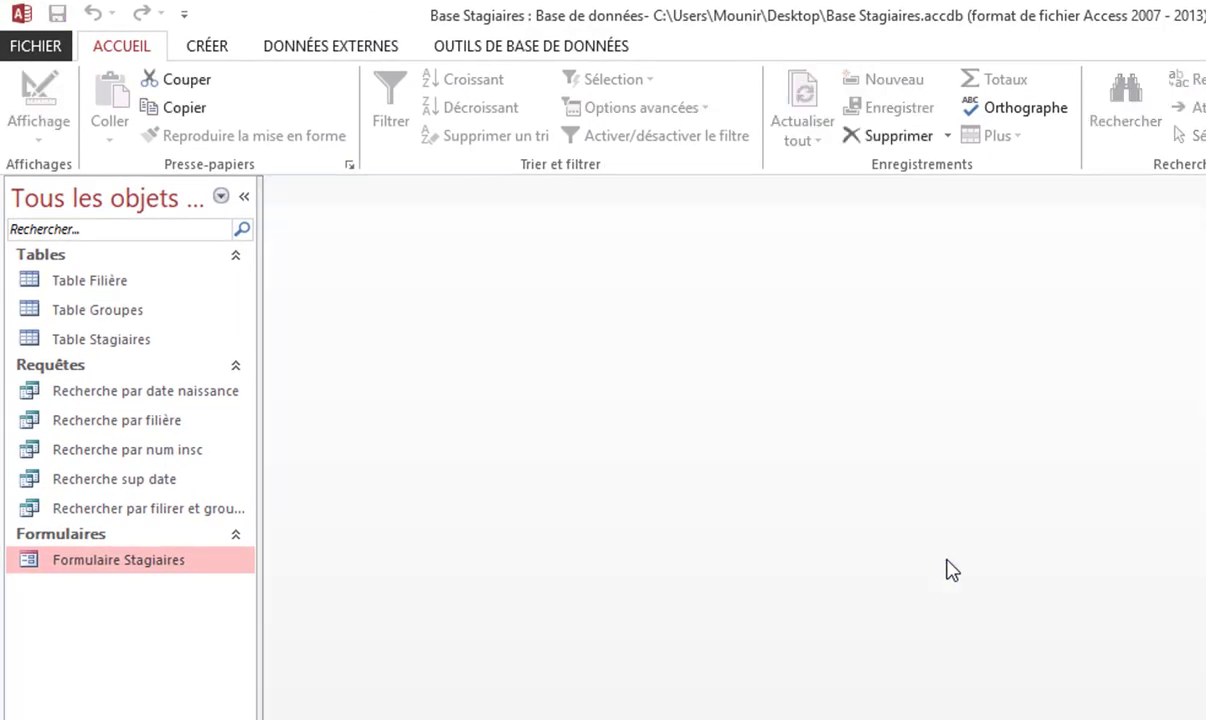